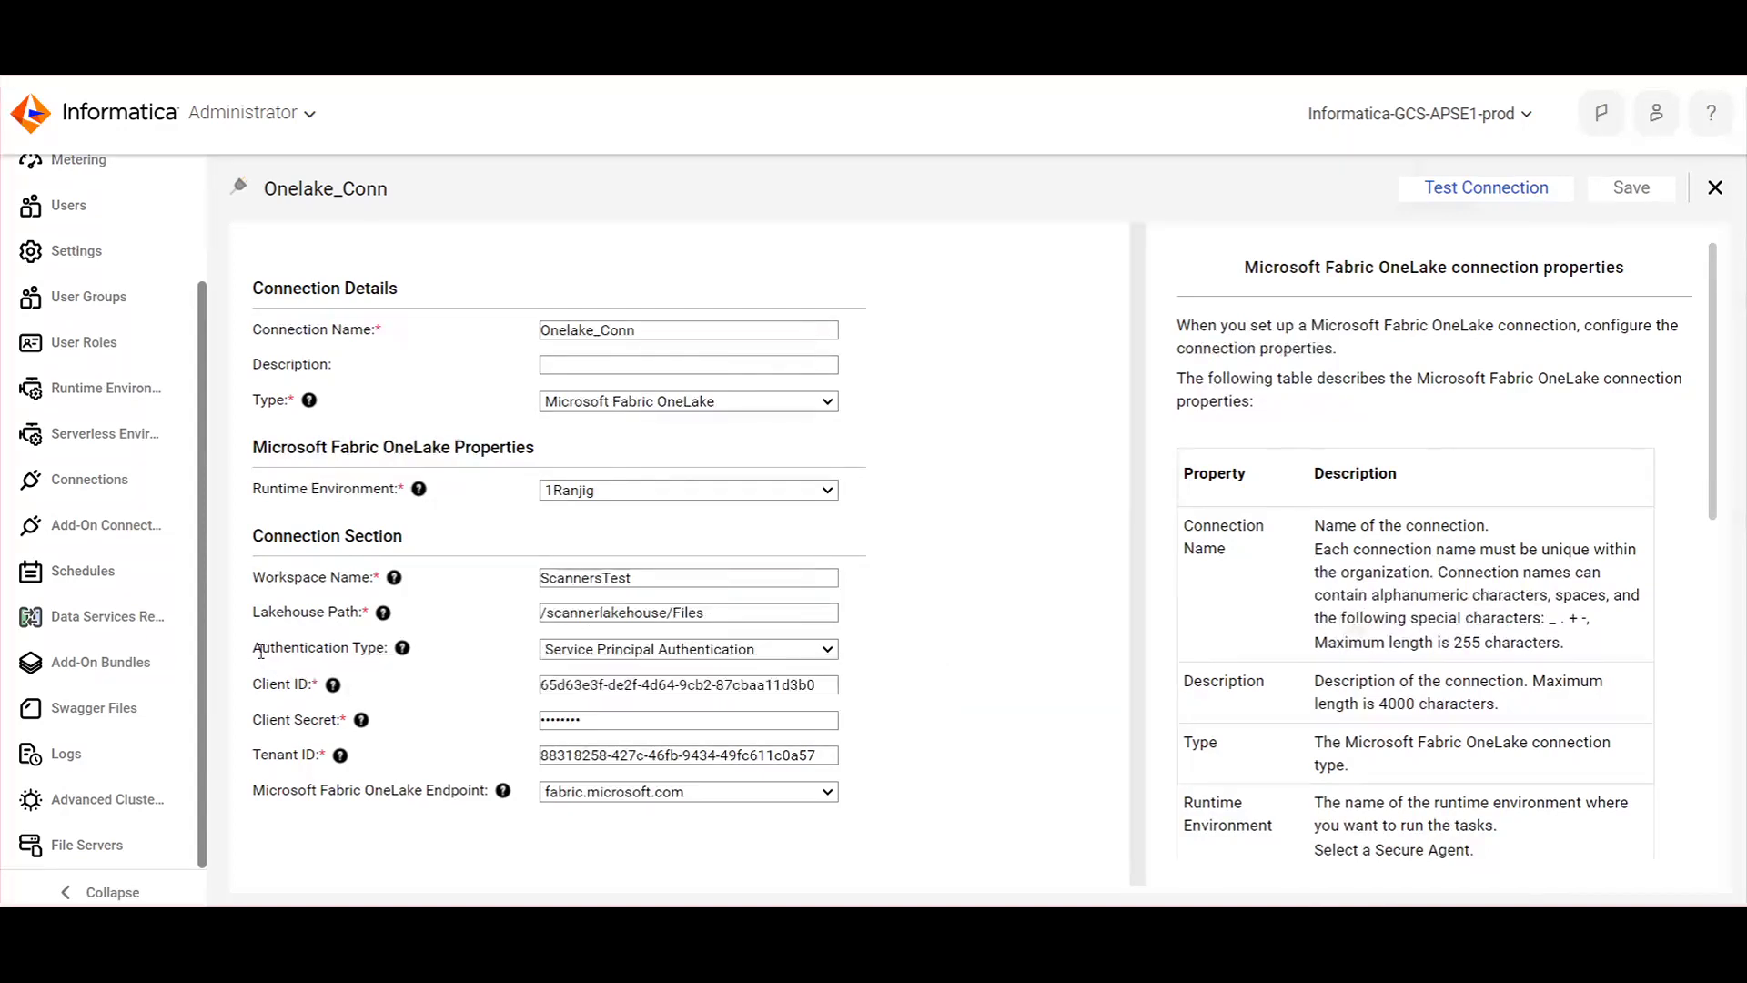
# - Select Service Principal Authentication as the authentication type and test the Onelake_Conn connection
pyautogui.click(644, 652)
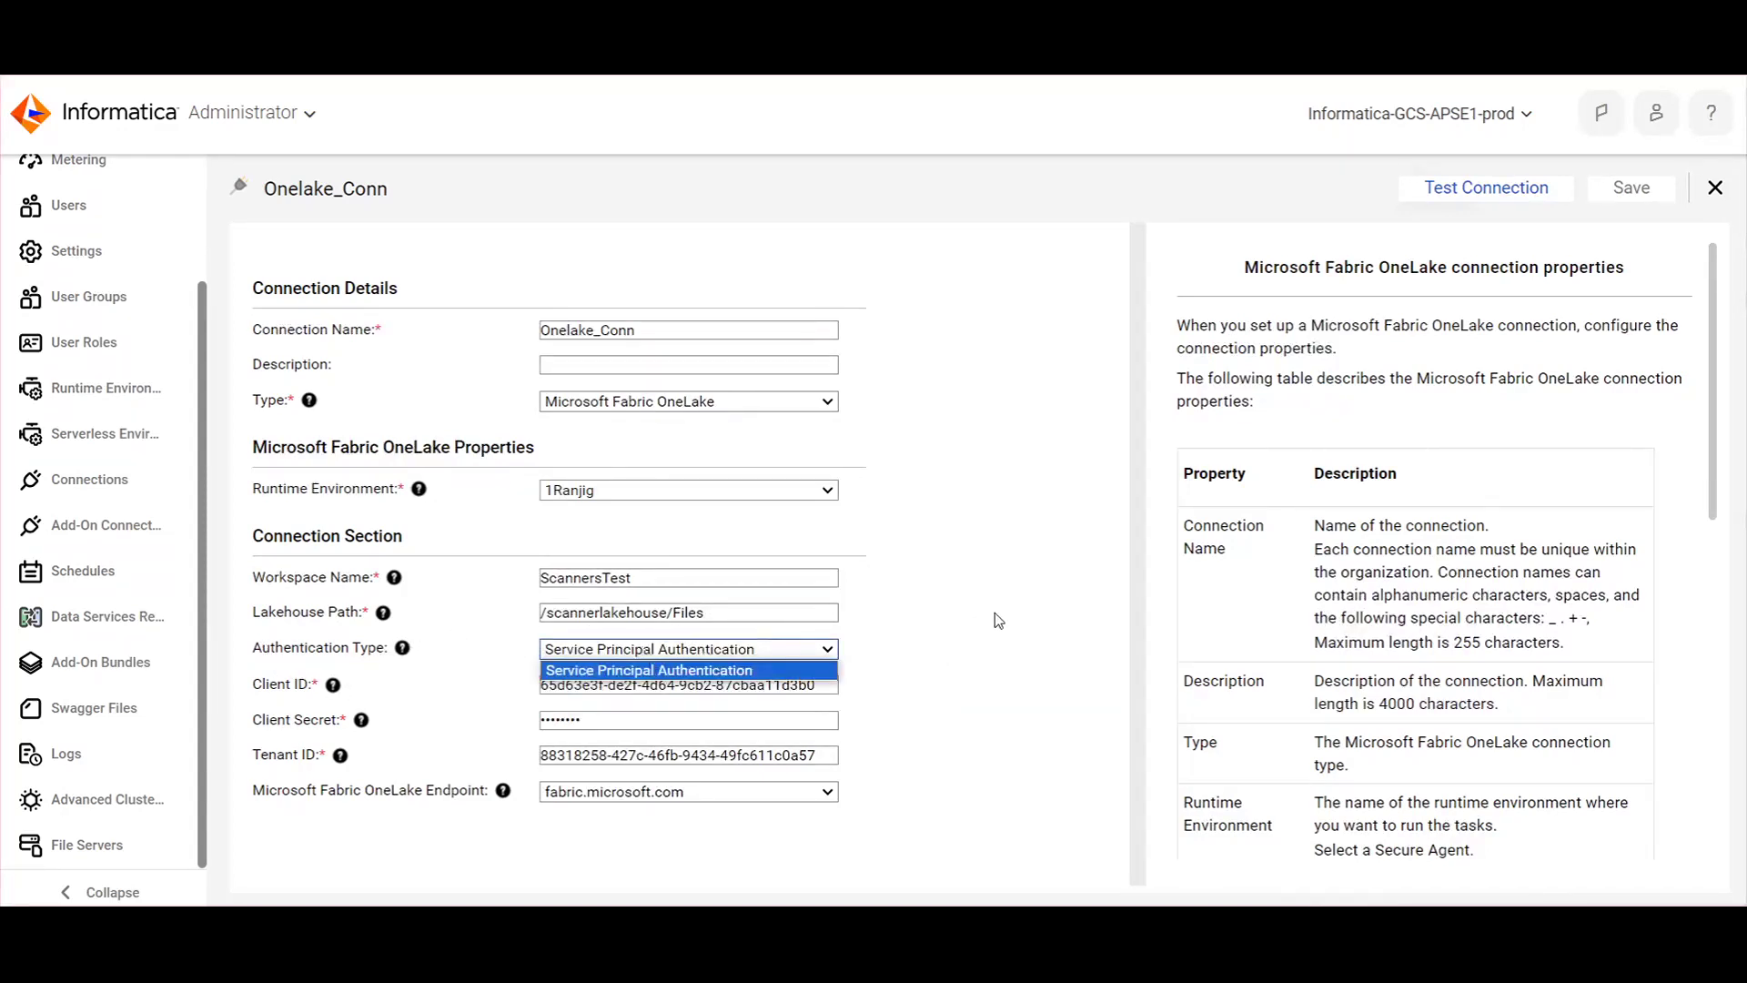
pyautogui.click(691, 669)
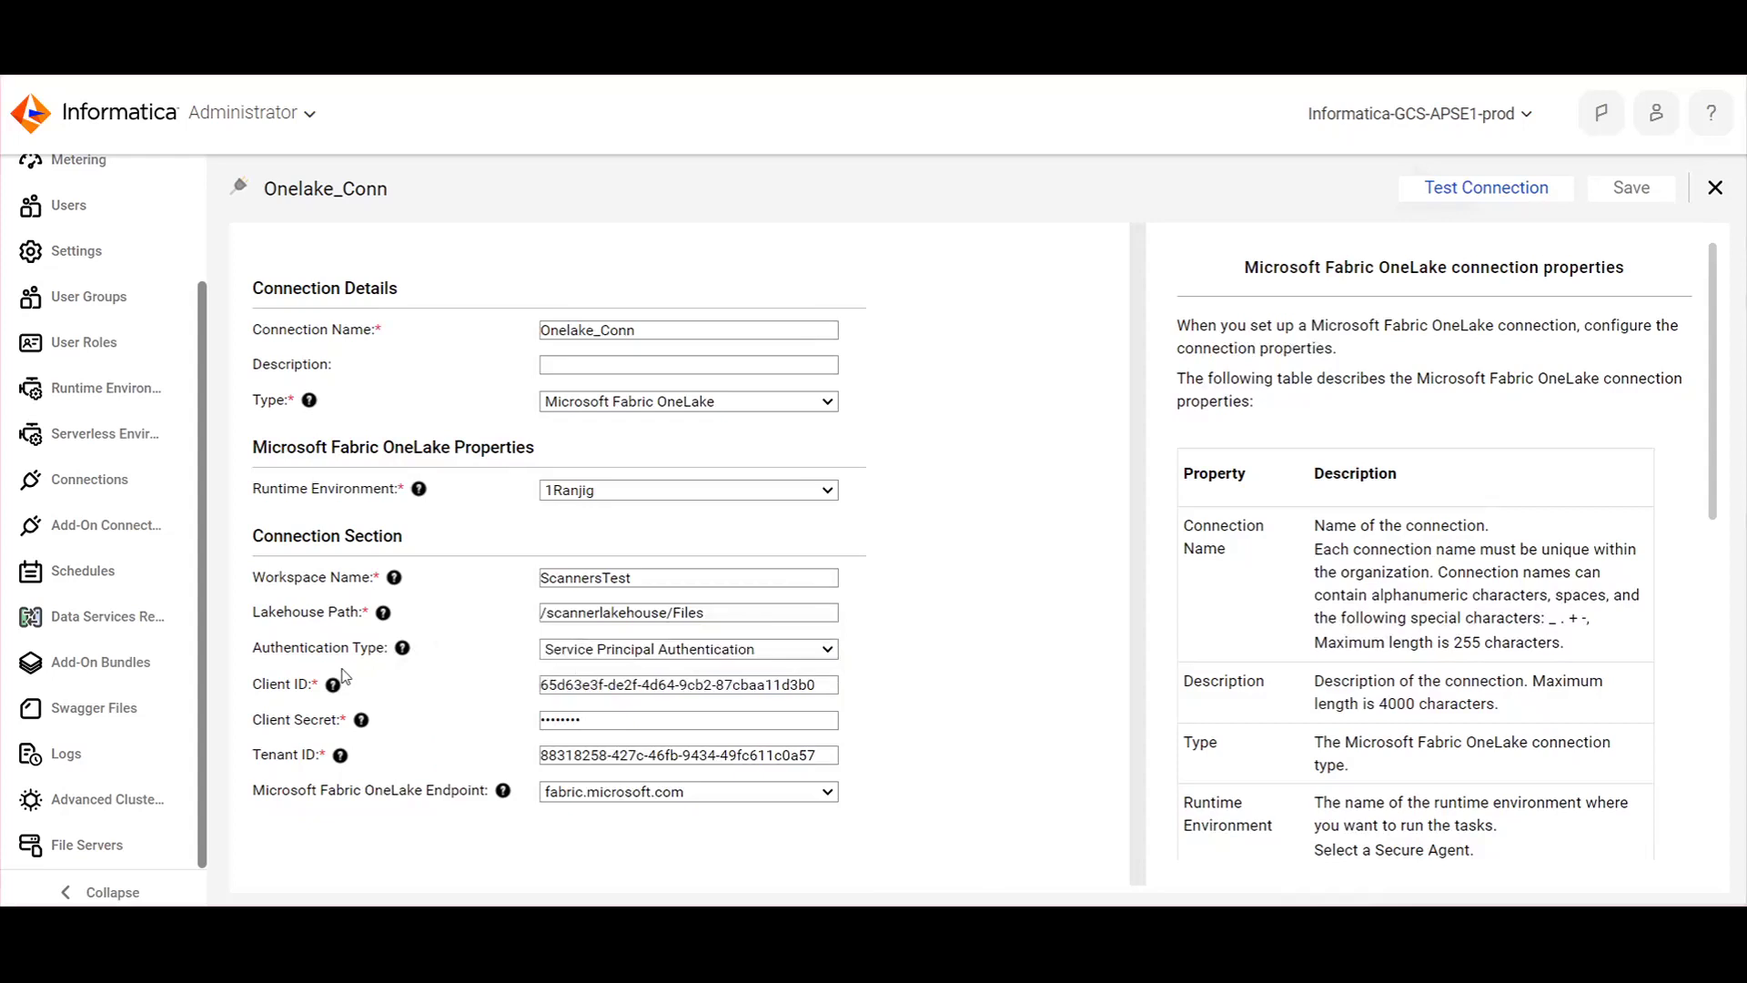
pyautogui.moveTo(331, 762)
pyautogui.click(1475, 197)
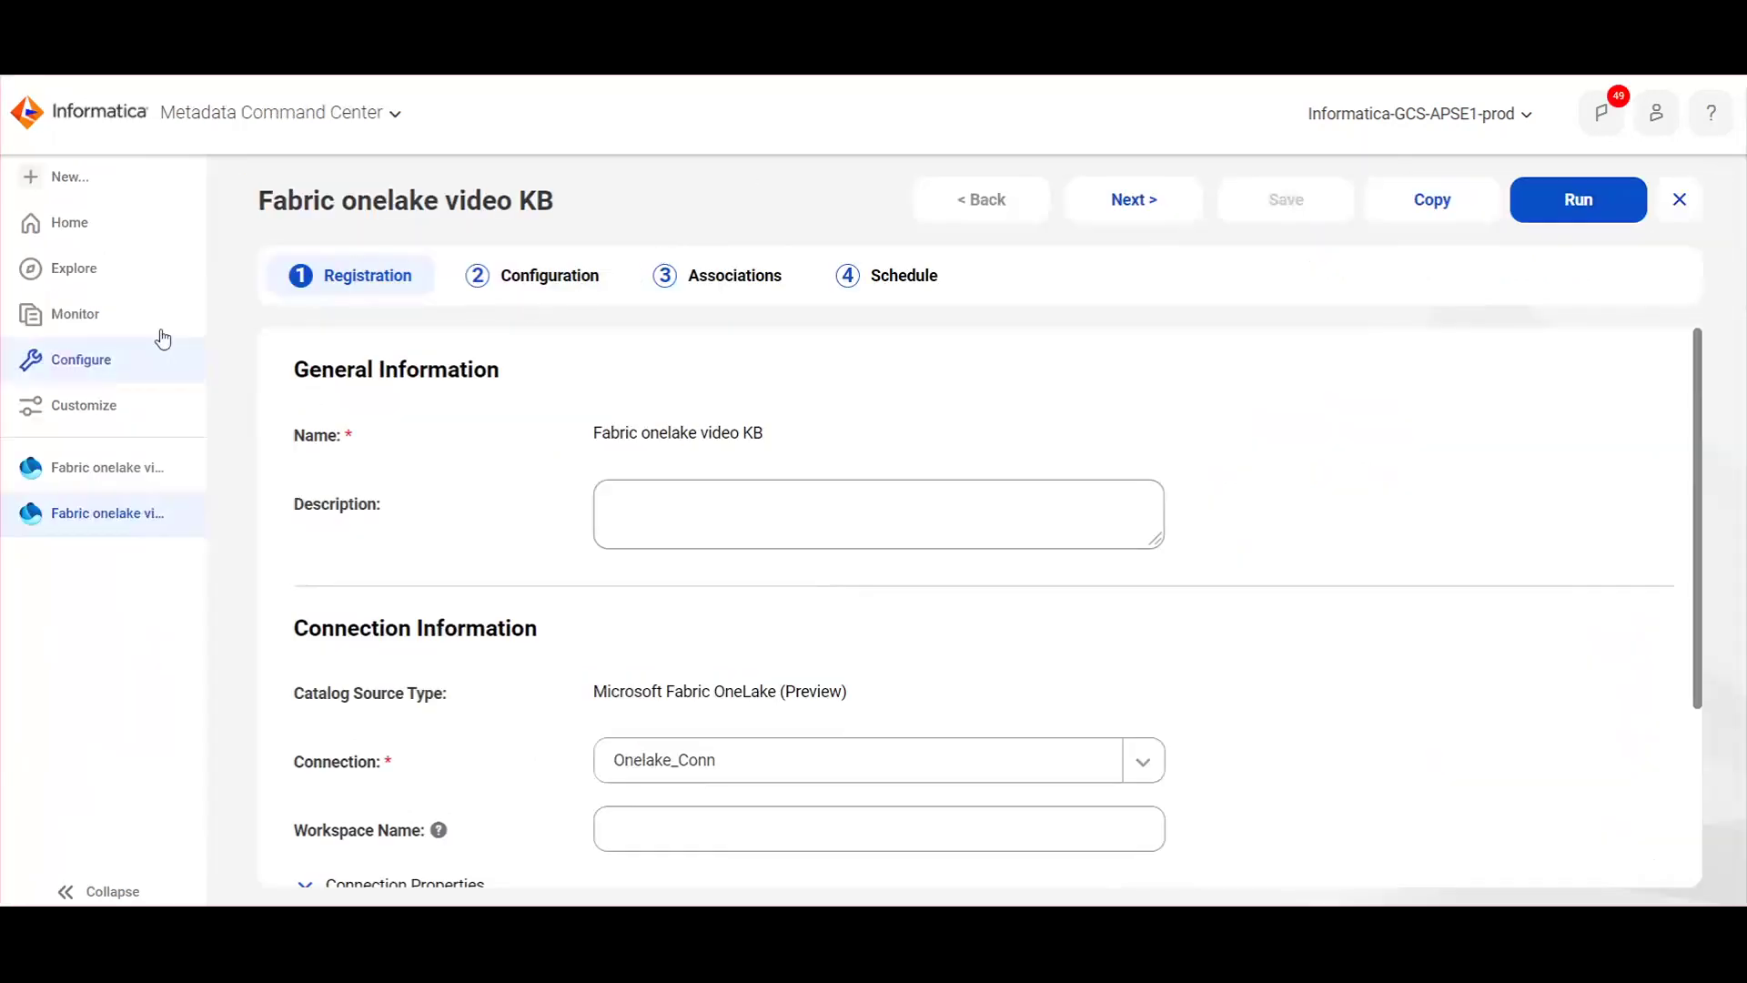
# - Switch to Metadata Command Center and create a new catalog source of type Microsoft Fabric OneLake (Preview), found by searching for onelake
pyautogui.click(88, 235)
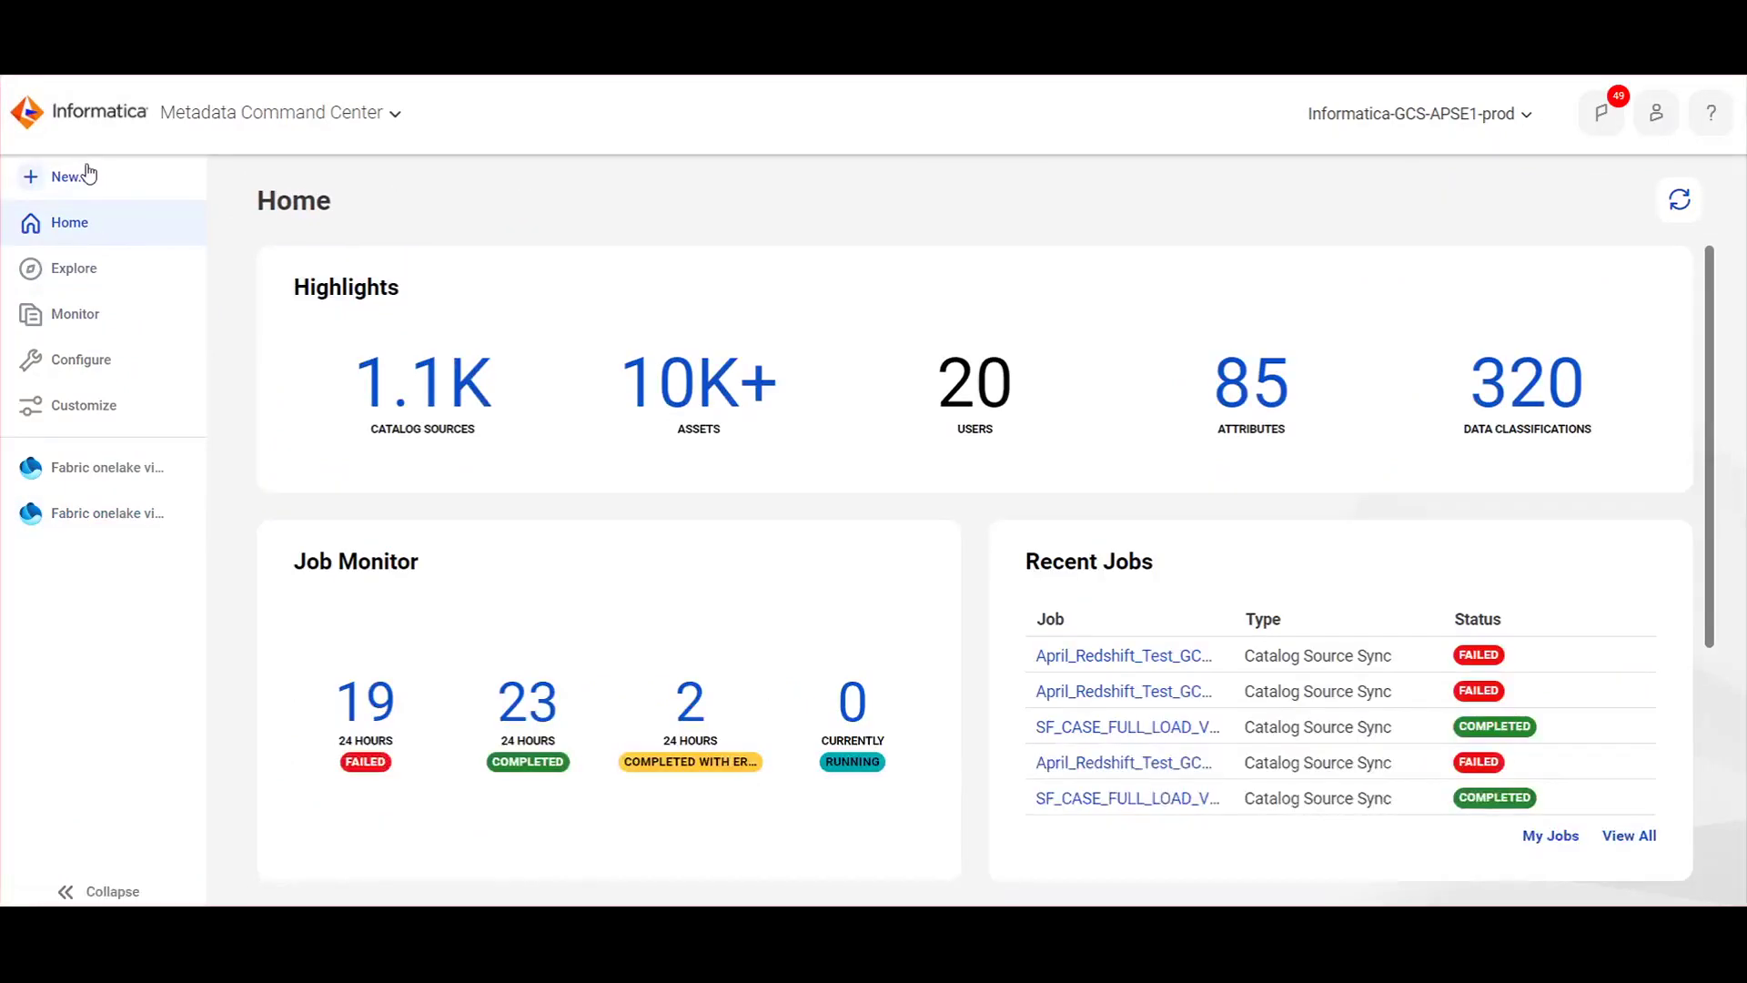
pyautogui.click(130, 177)
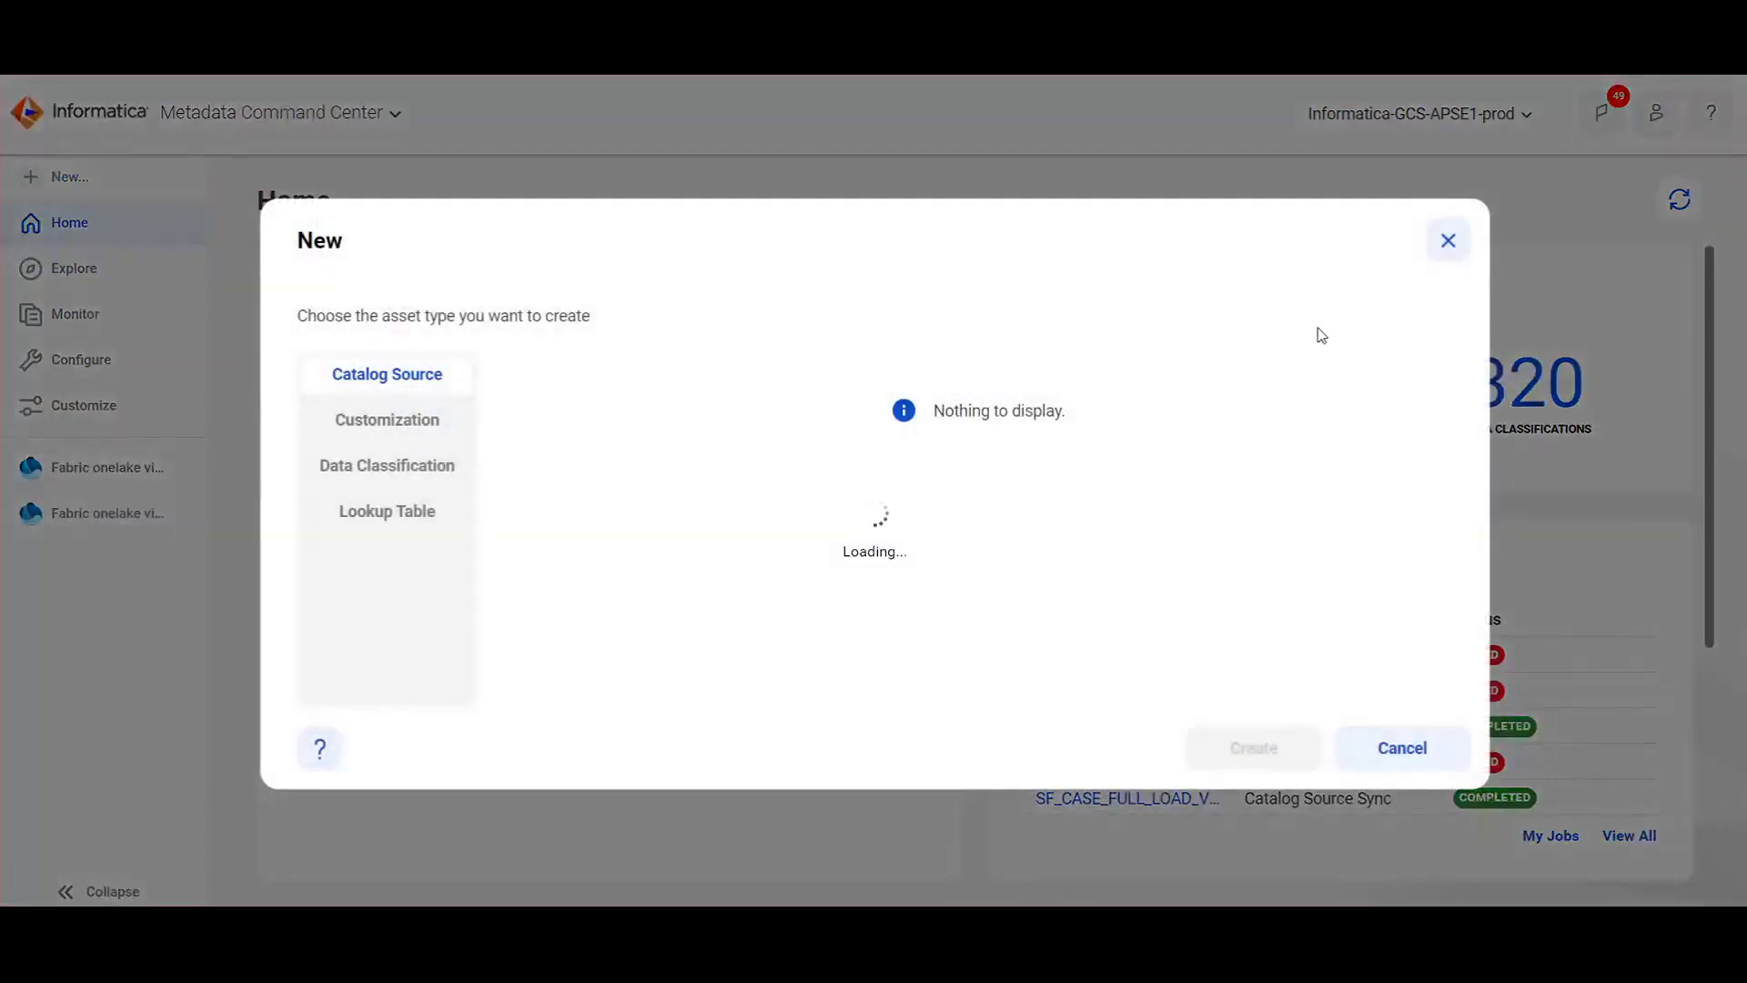
pyautogui.write('onela')
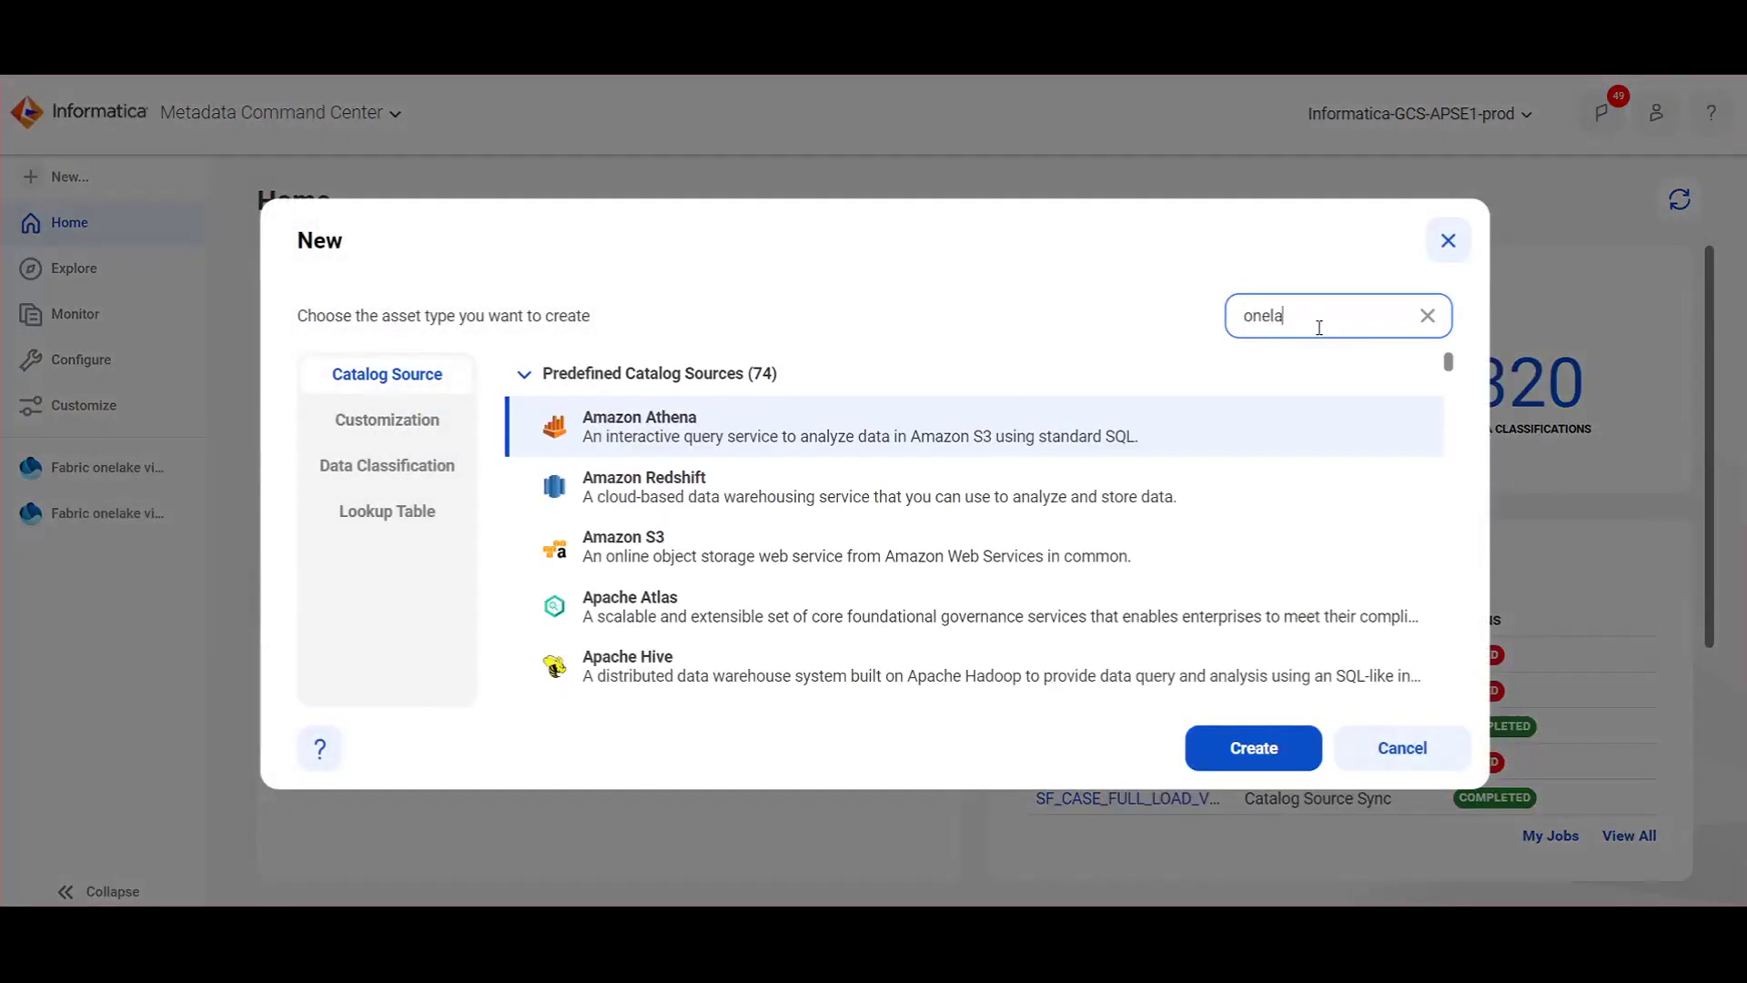
pyautogui.write('ke')
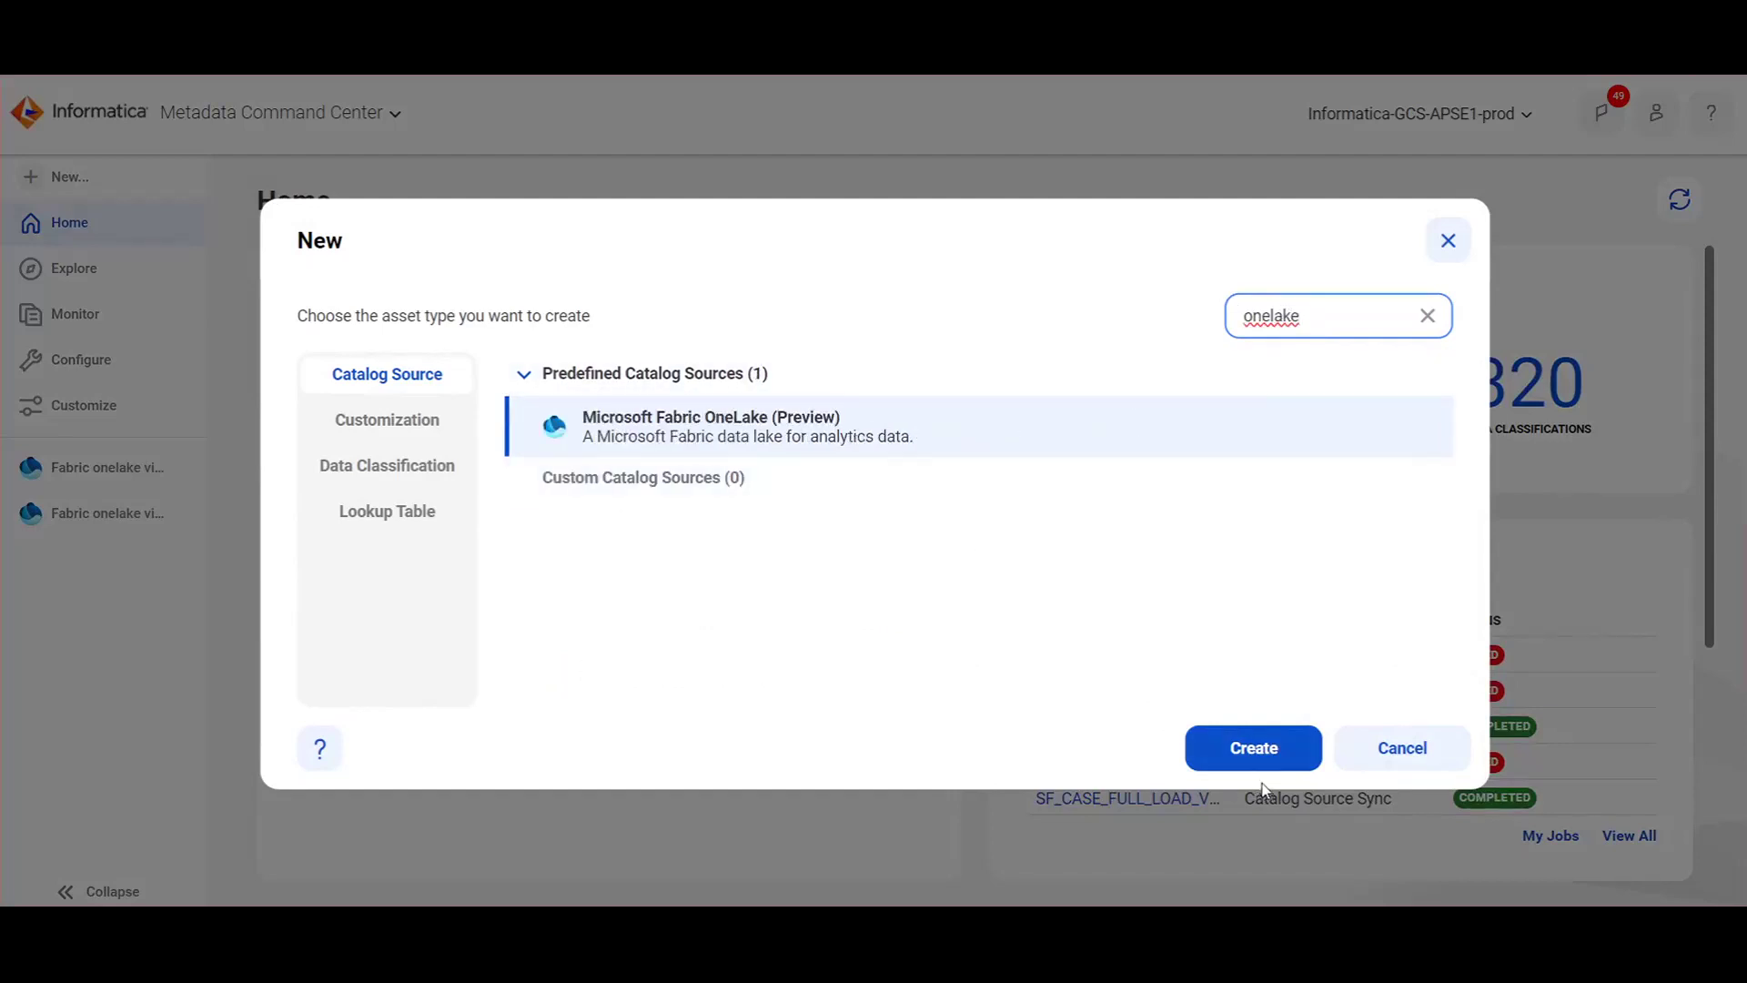
pyautogui.click(1254, 748)
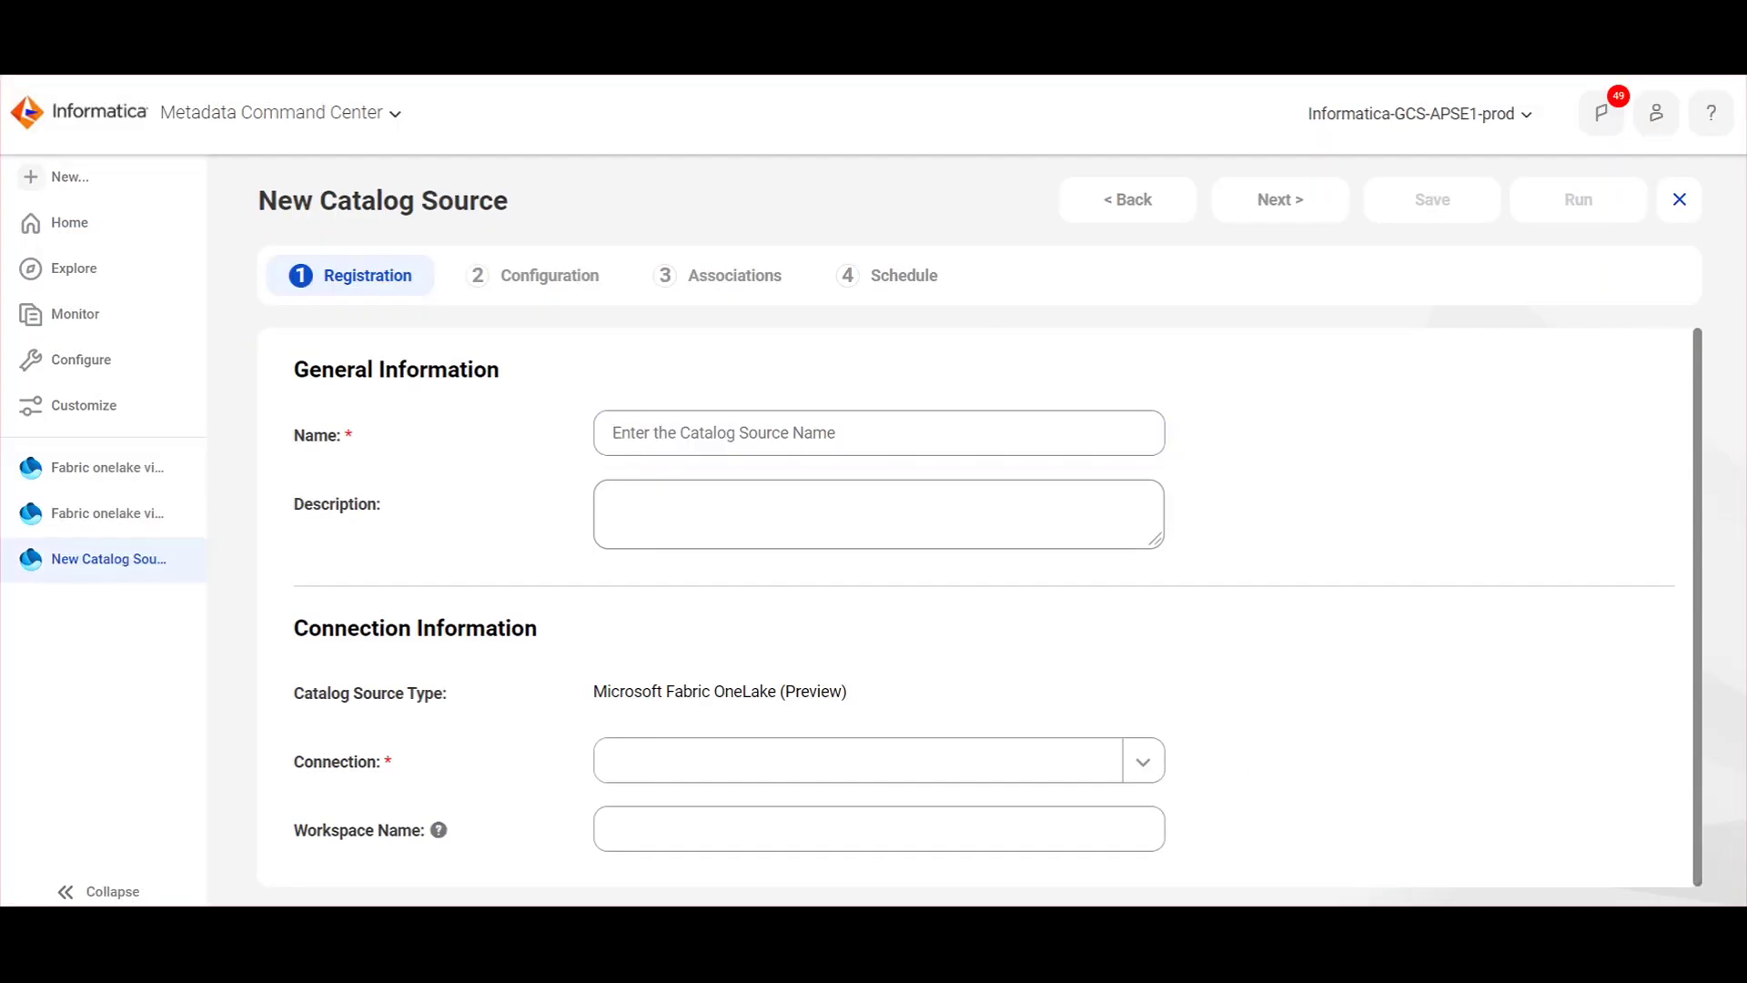
# - Name the new catalog source Onelake video KB
pyautogui.click(711, 434)
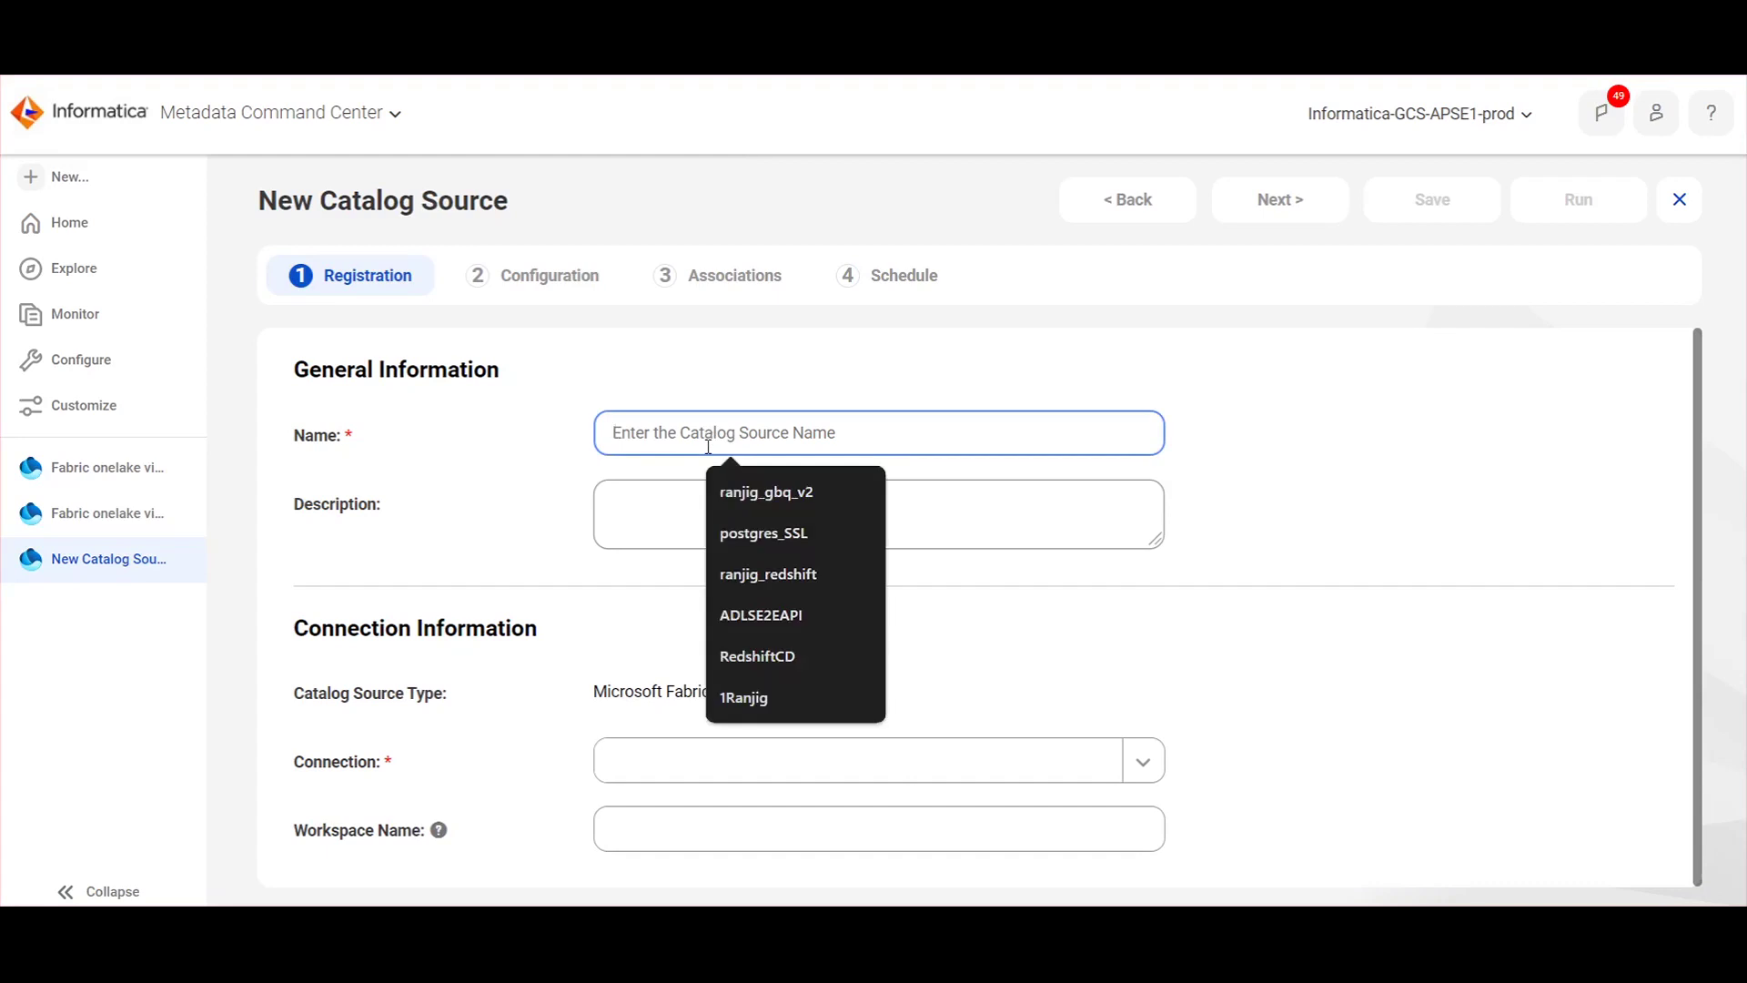
pyautogui.write('Lakeh')
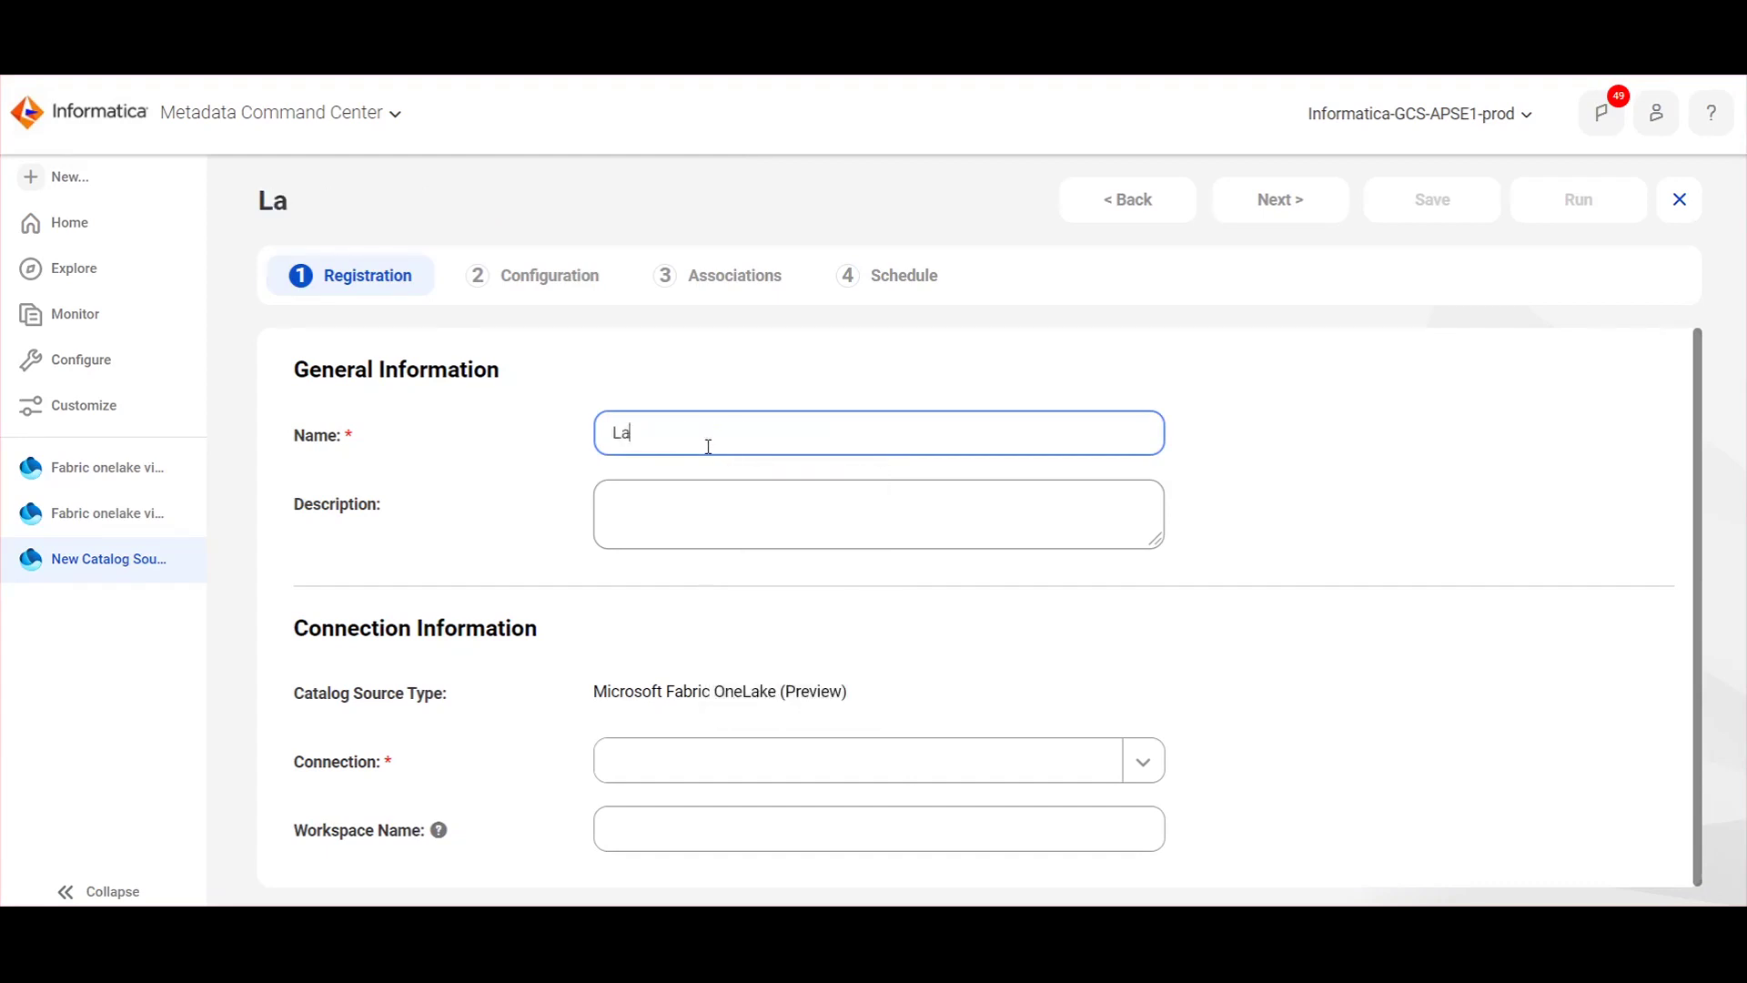
pyautogui.press('BackSpace')
pyautogui.press('BackSpace')
pyautogui.press('BackSpace')
pyautogui.press('BackSpace')
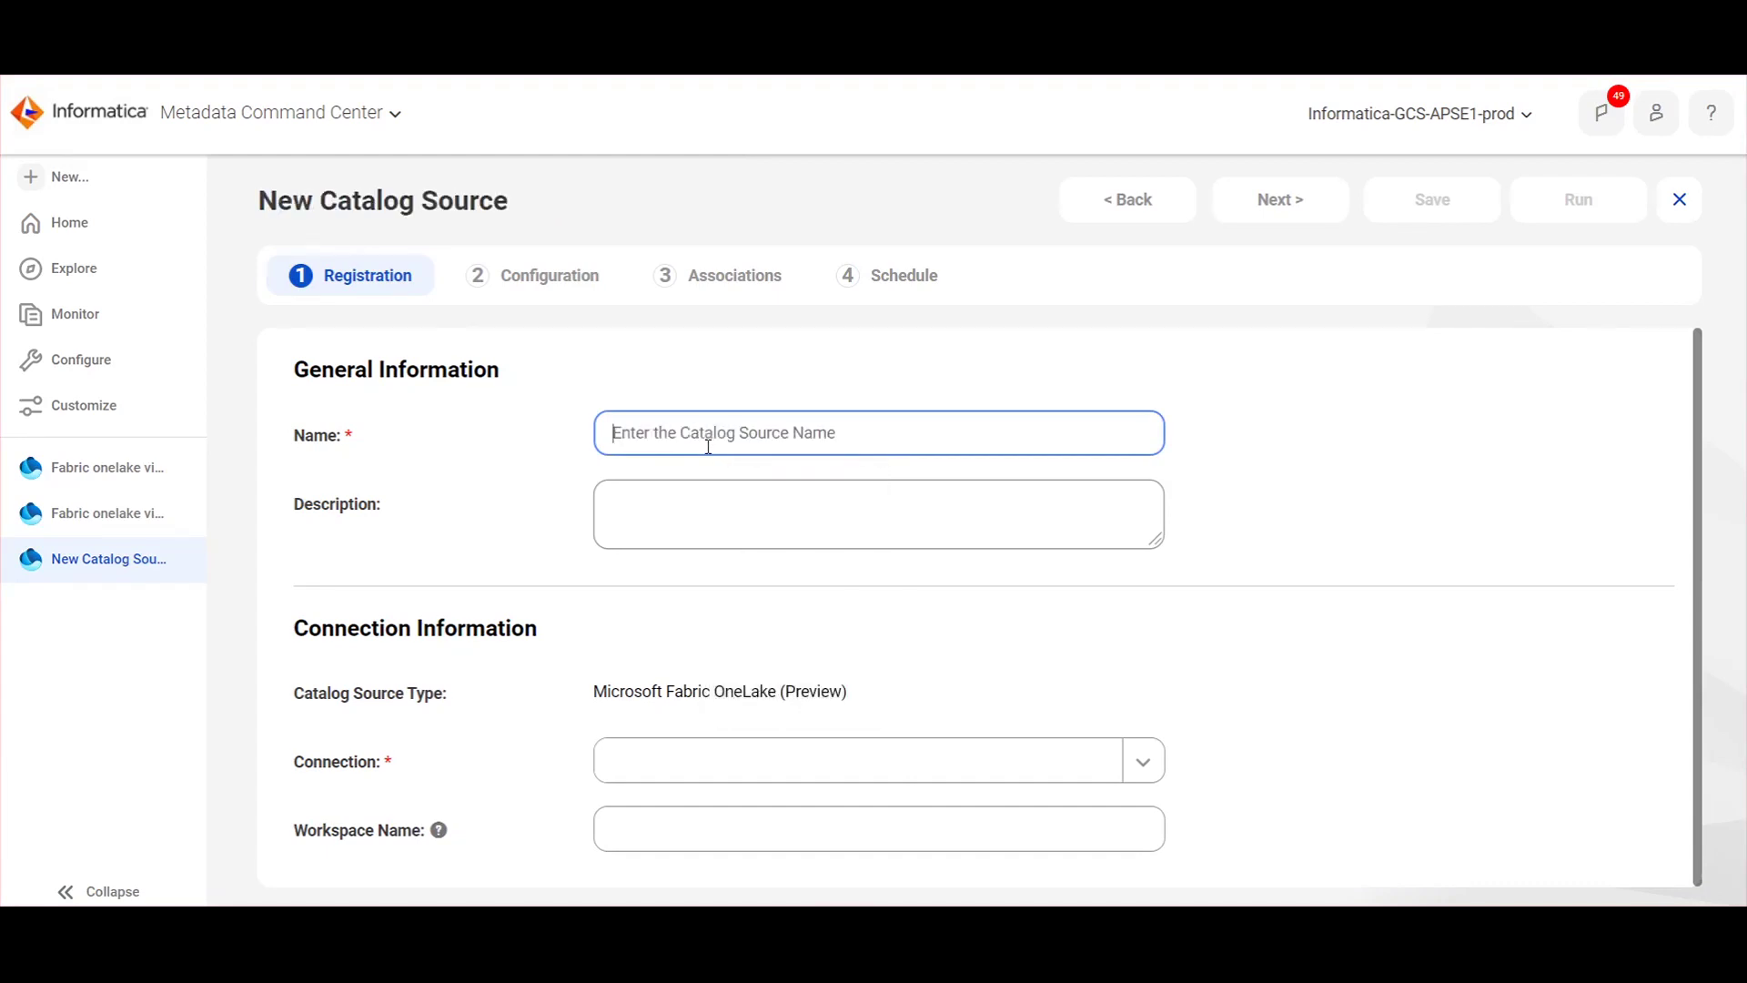
pyautogui.write('Onelake vide')
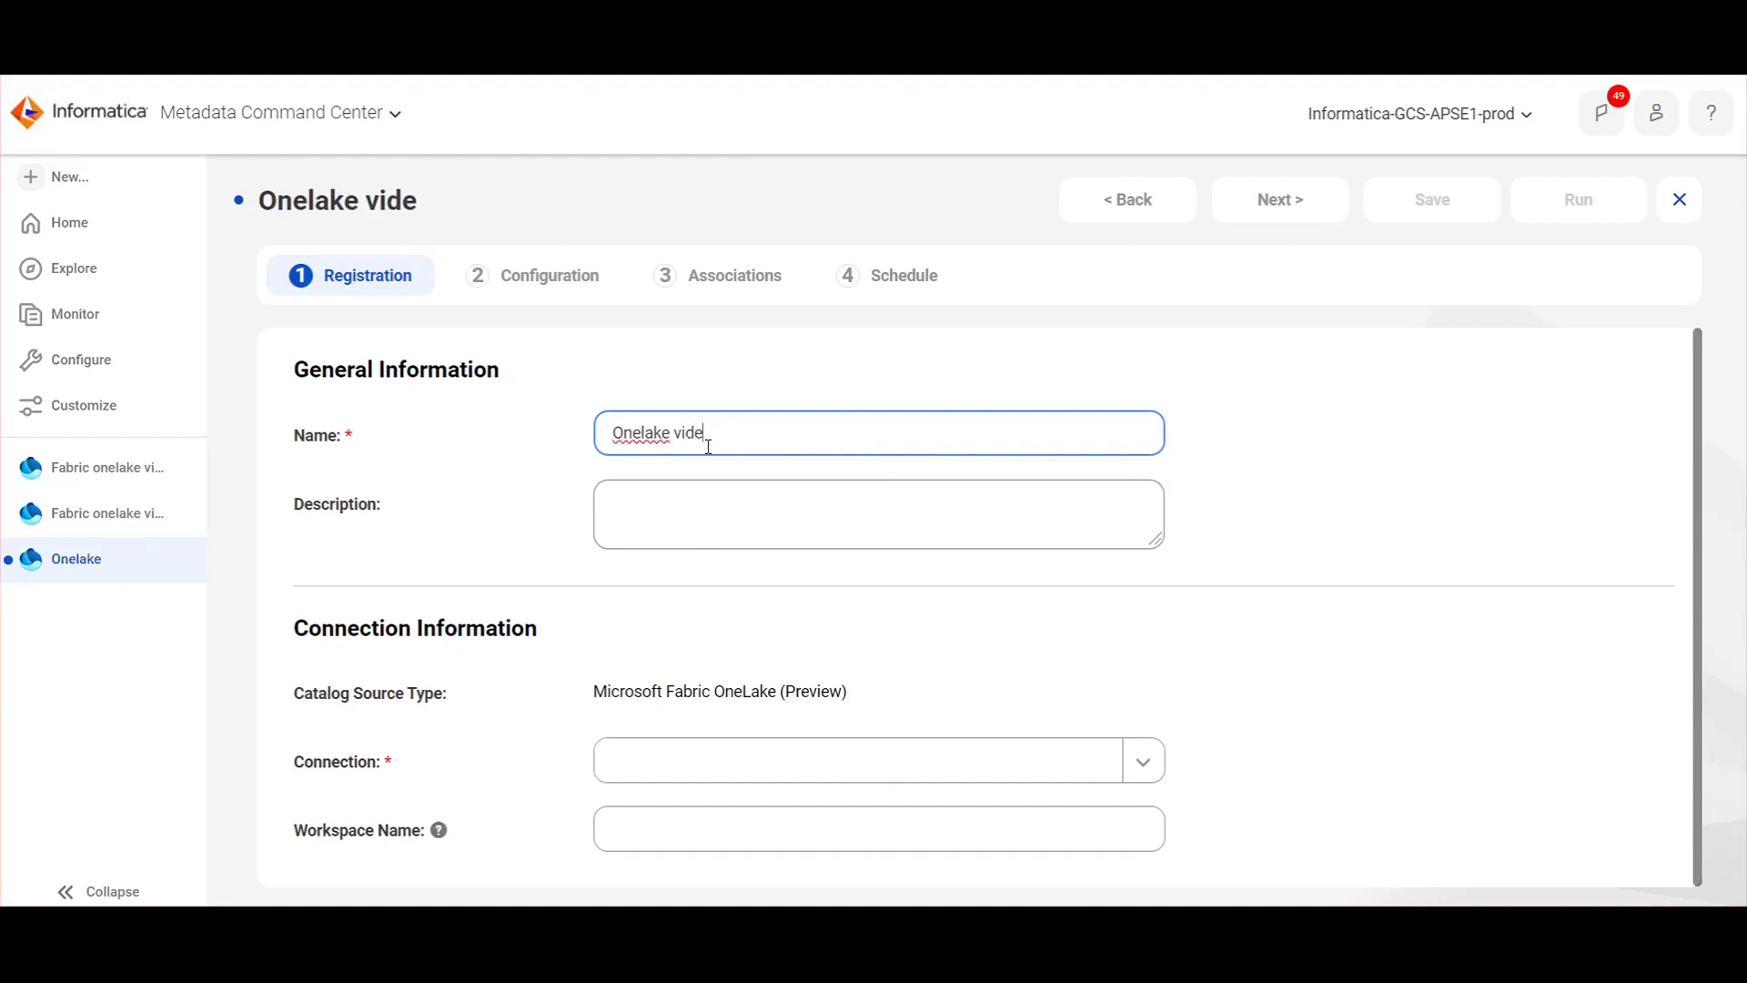
pyautogui.write('o KB')
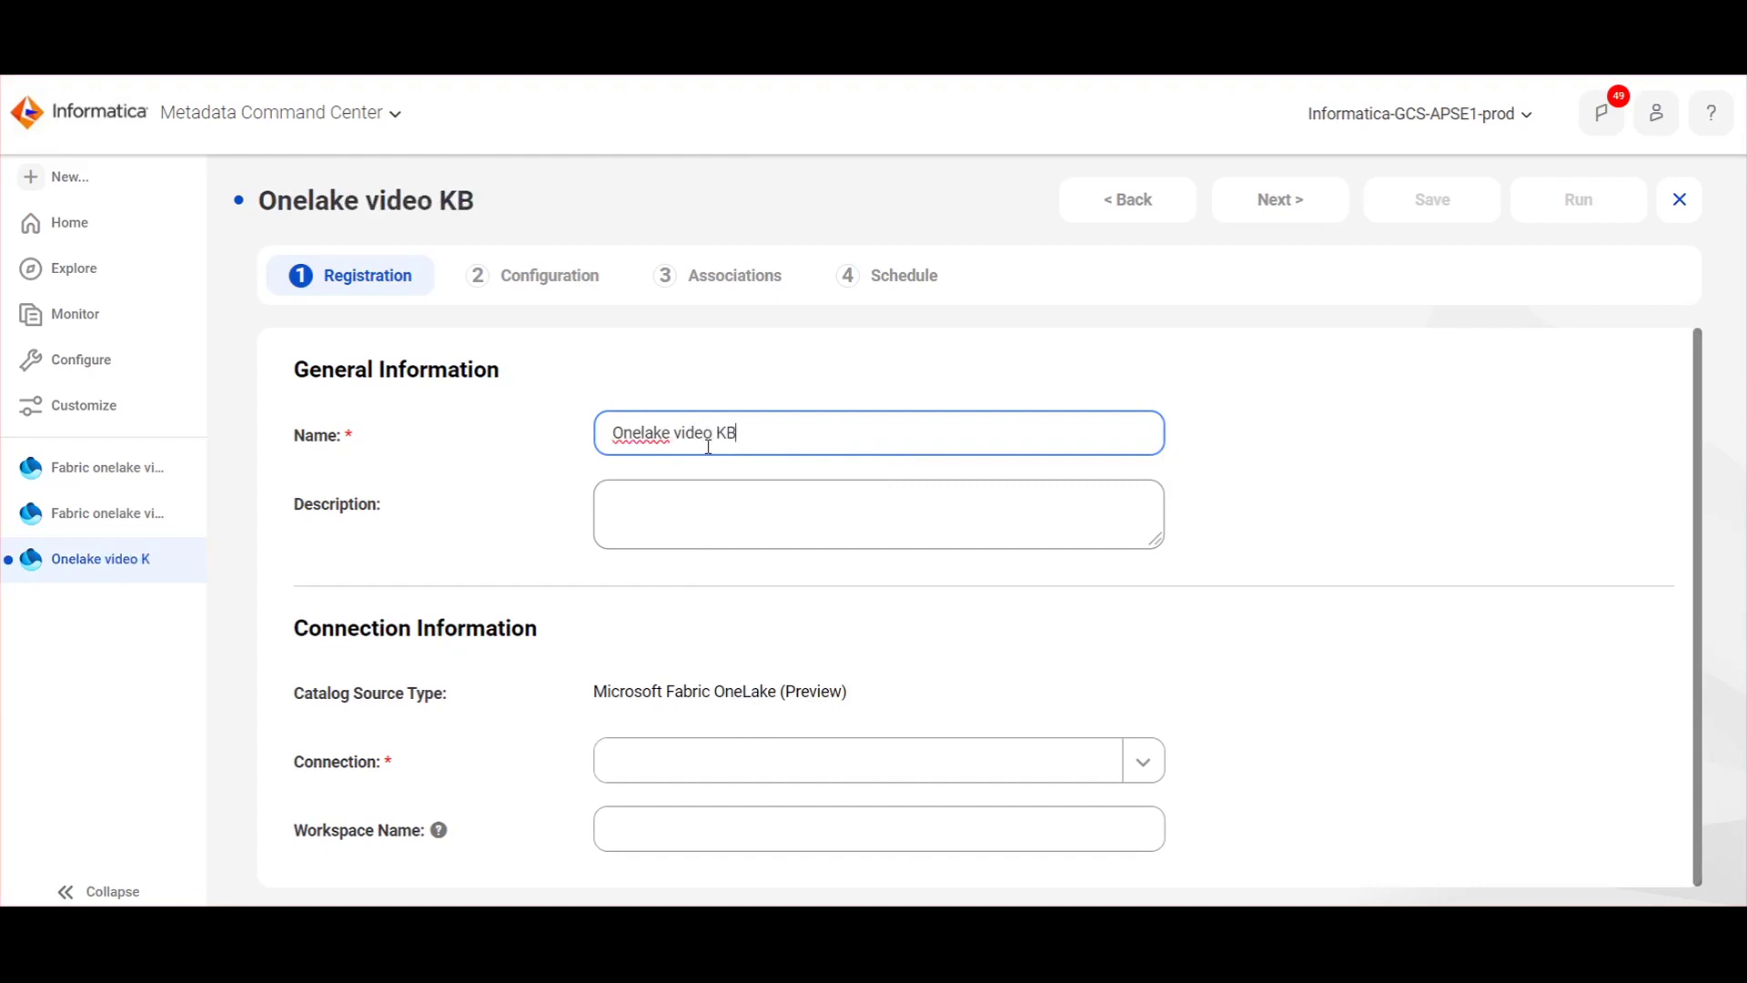
# - Assign the Onelake_Conn connection to the catalog source, leaving the workspace name empty
pyautogui.click(671, 760)
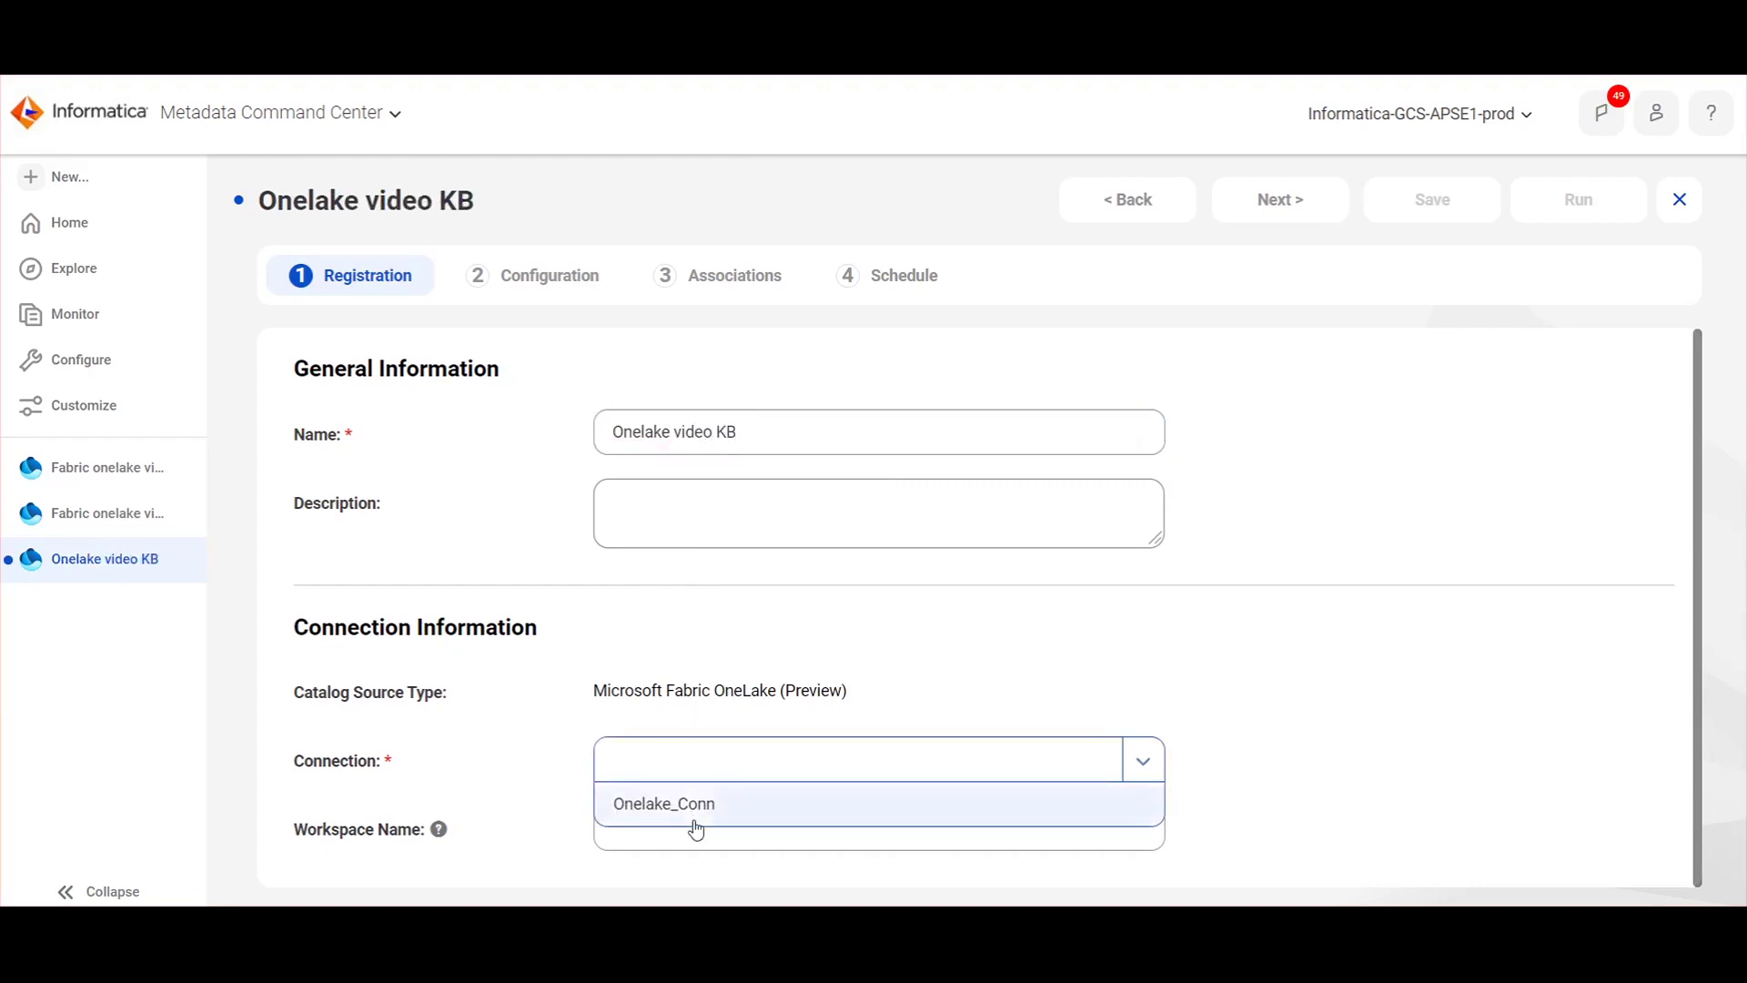
pyautogui.click(670, 804)
pyautogui.scroll(-3, 760, 662)
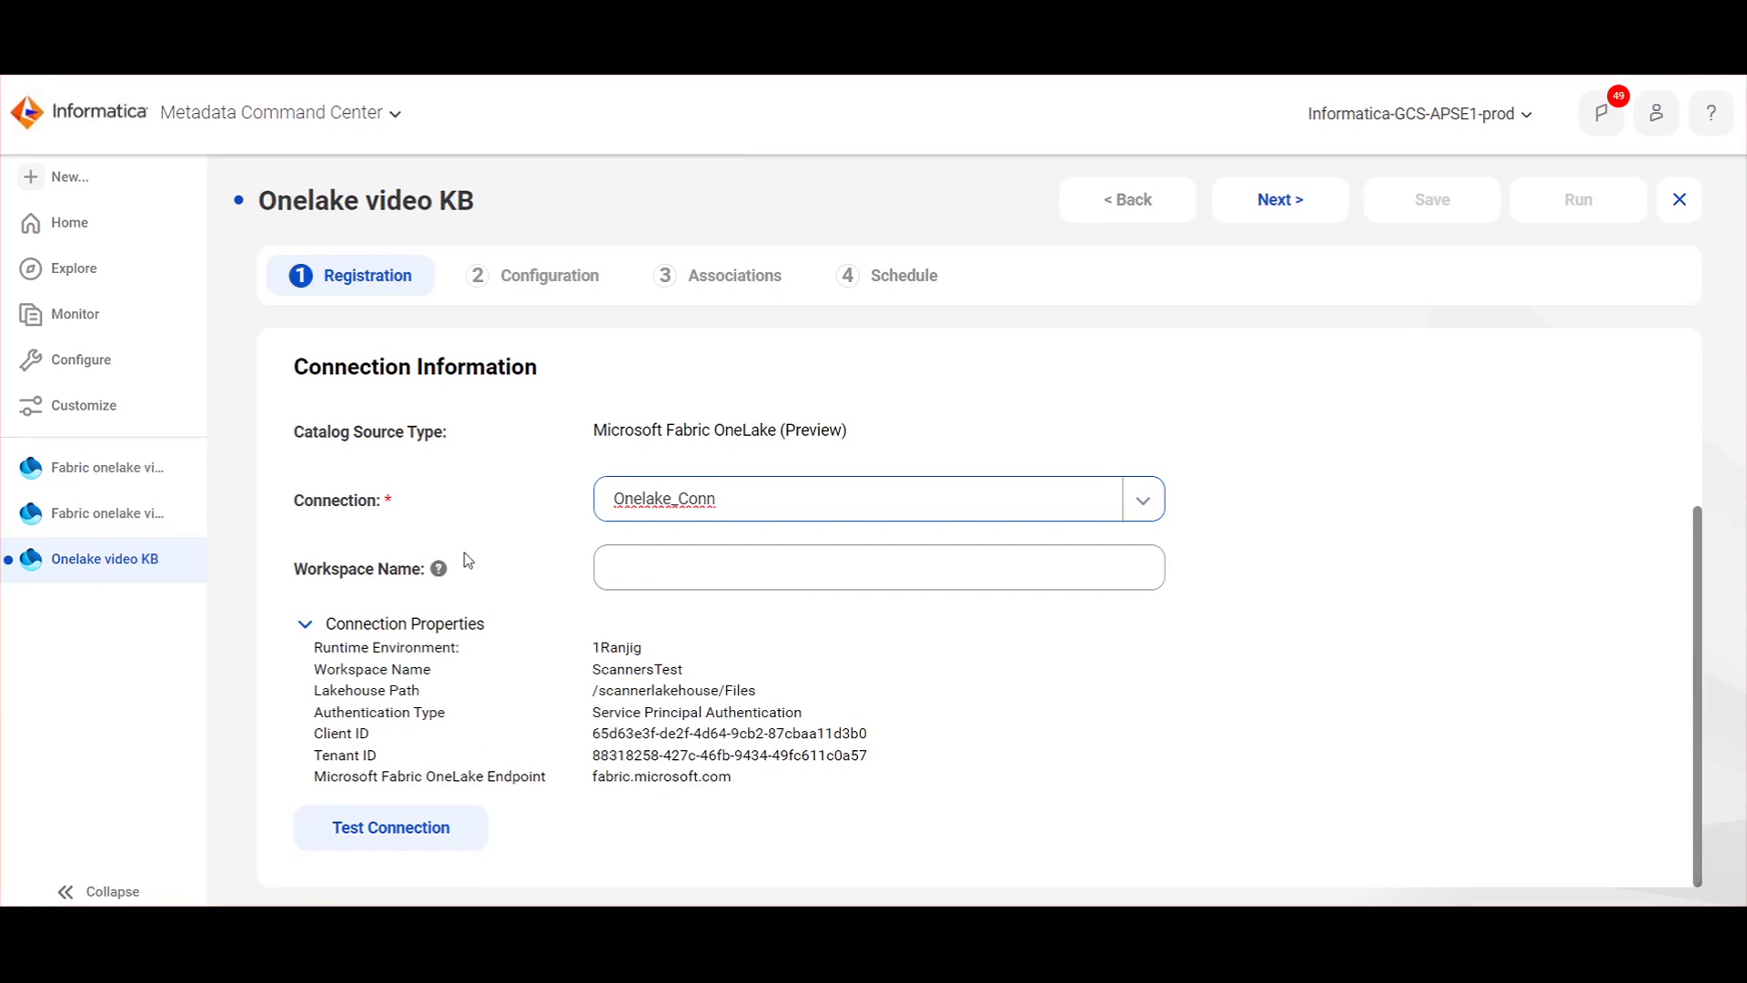
pyautogui.click(698, 571)
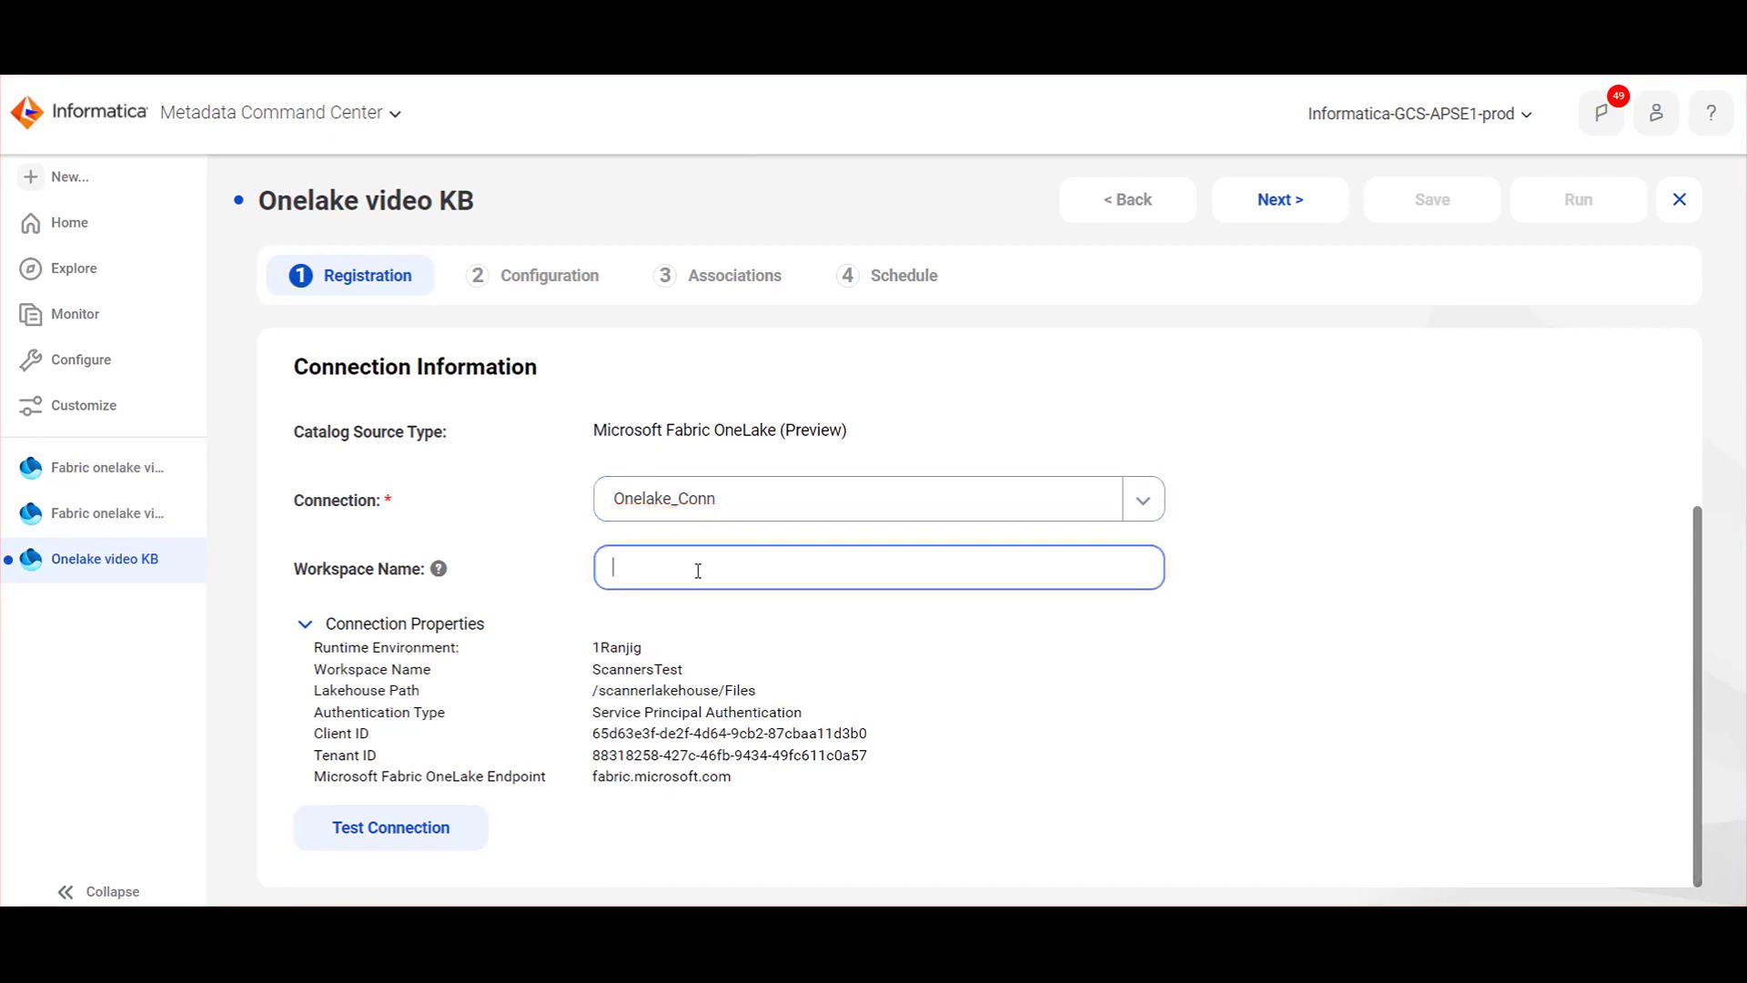
# - In the metadata extraction configuration, set the runtime environment to 1Ranjig and choose filter conditions as the metadata filter mode
pyautogui.click(1292, 208)
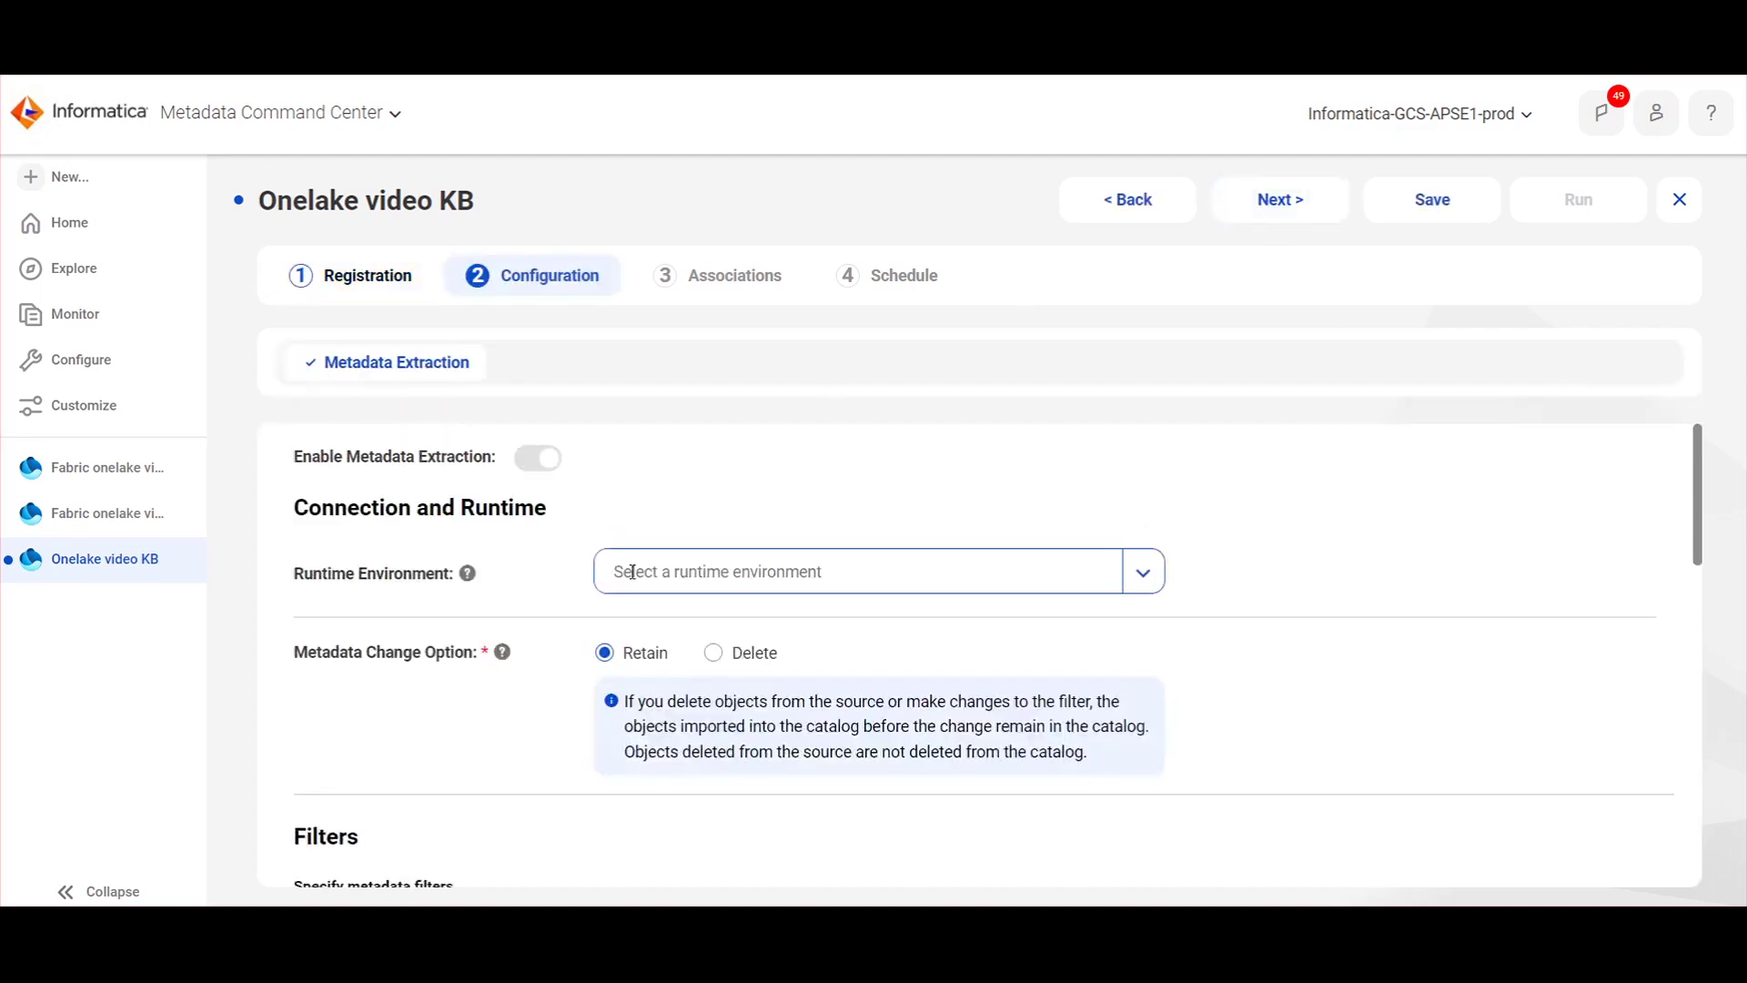
pyautogui.click(633, 571)
pyautogui.write('1Ranjig')
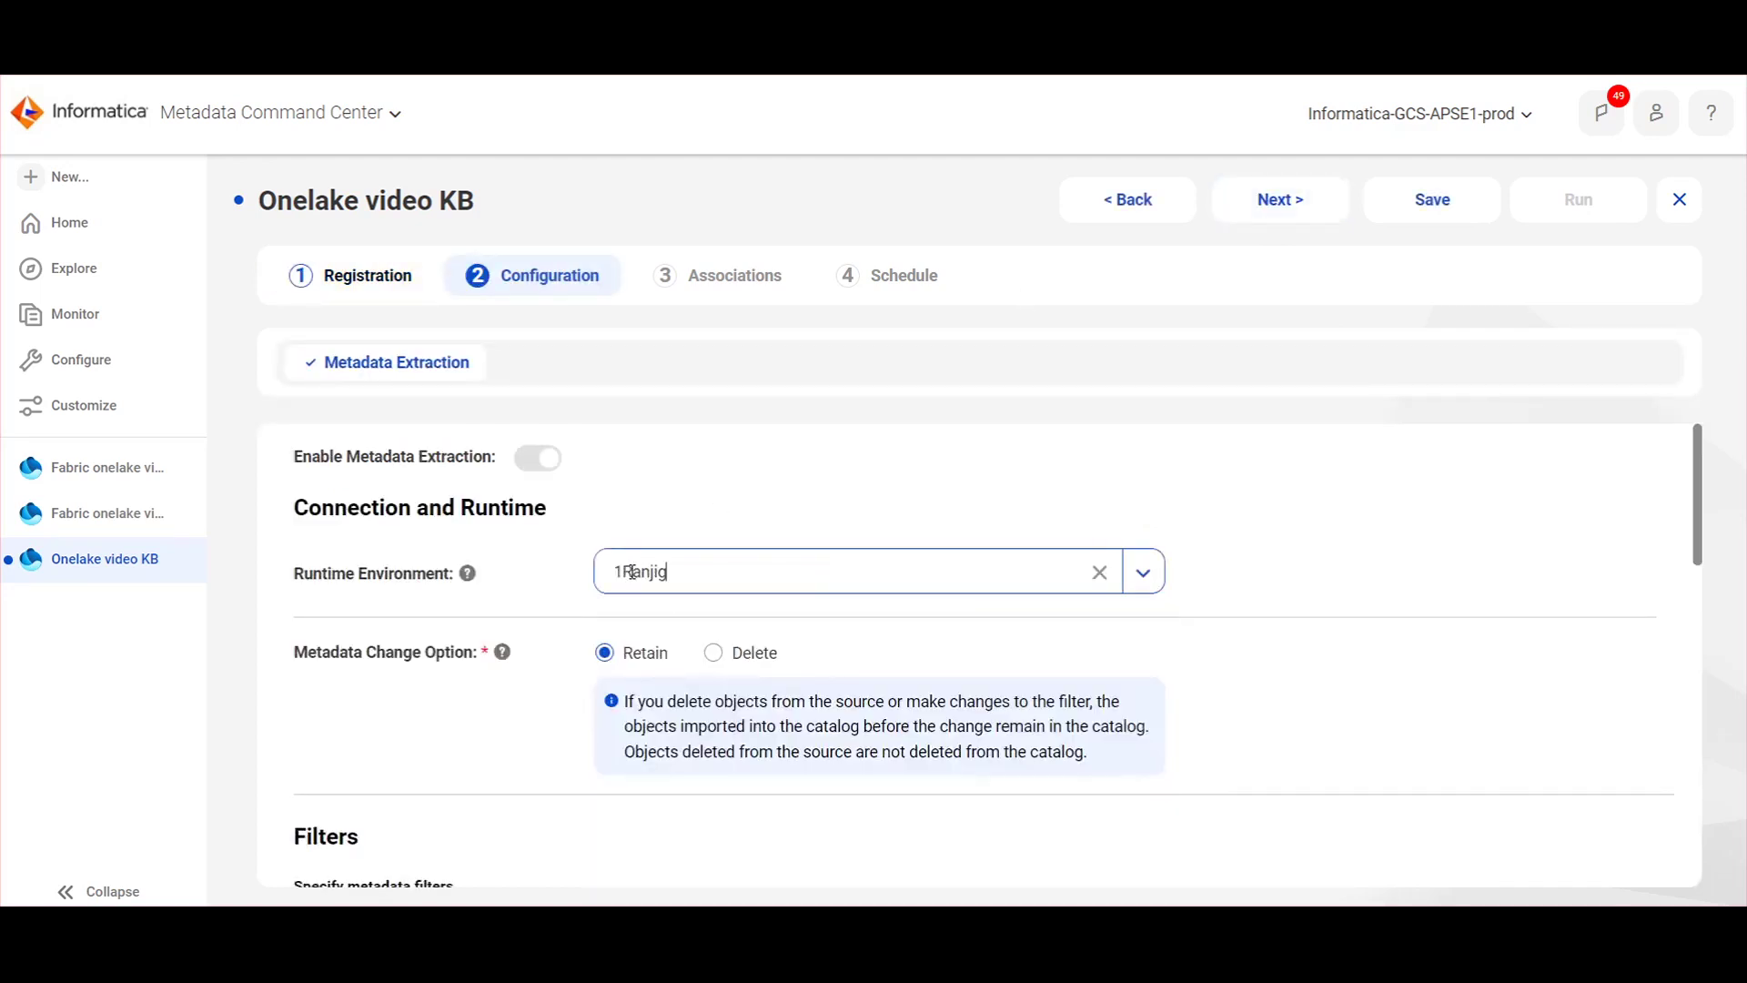
pyautogui.scroll(-4, 637, 577)
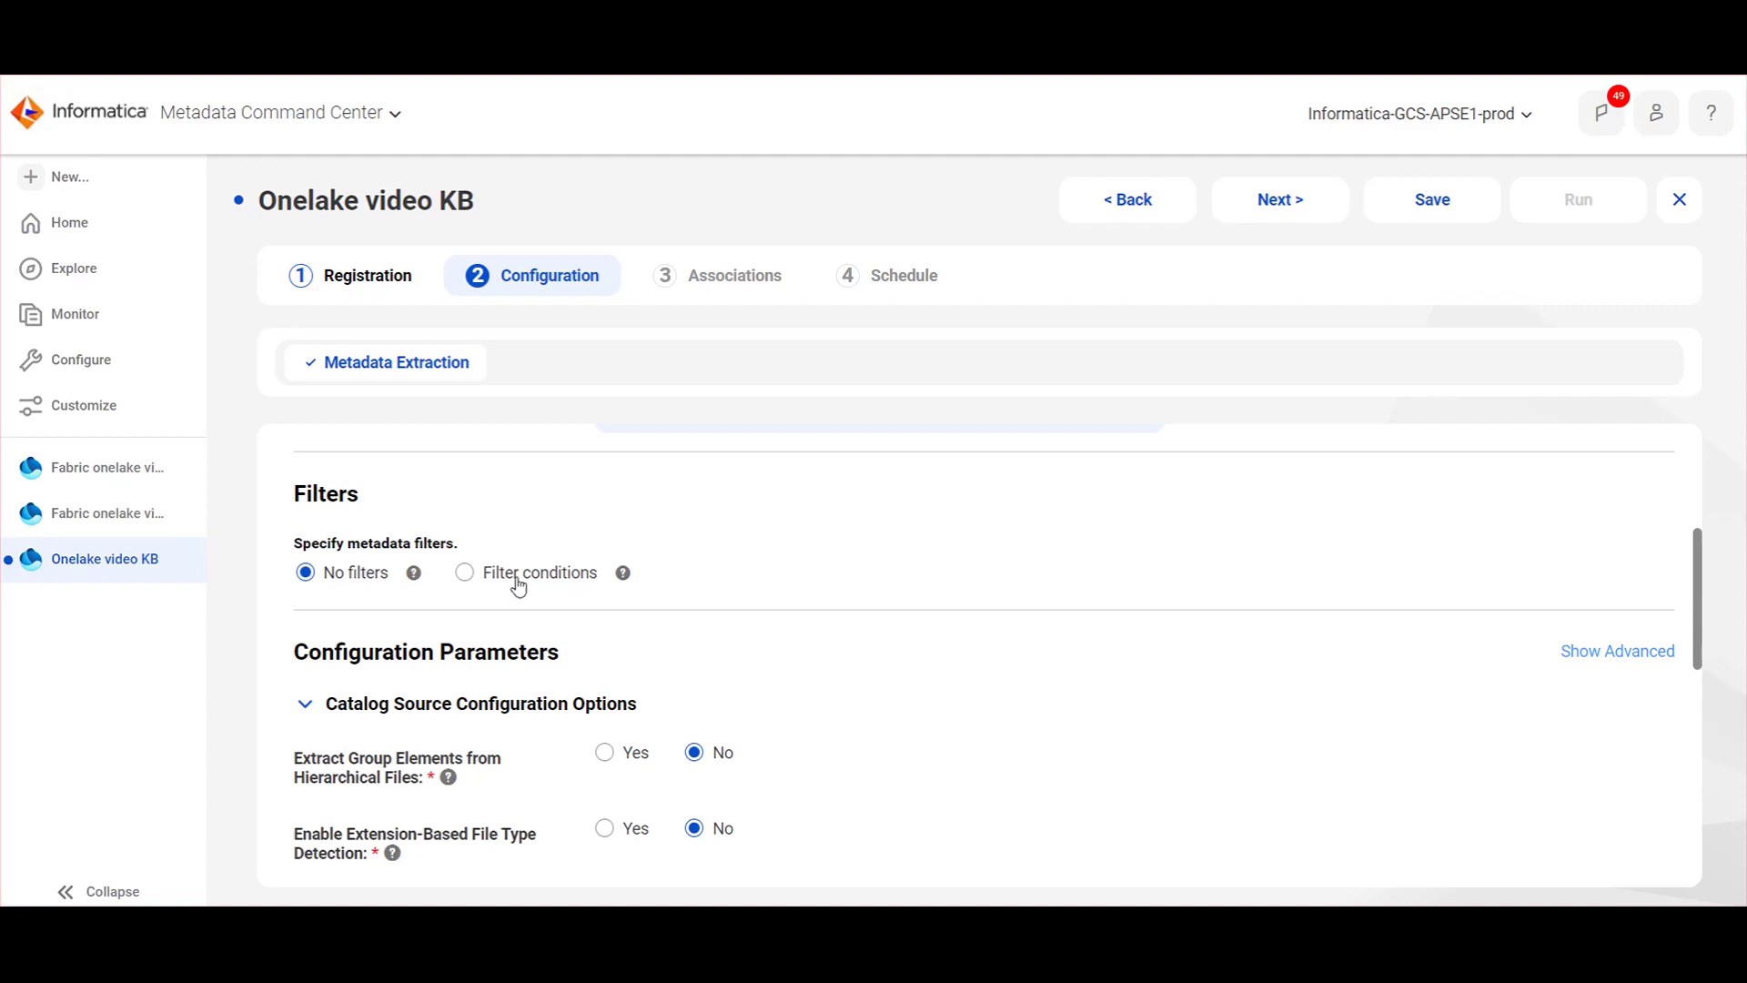
pyautogui.click(518, 586)
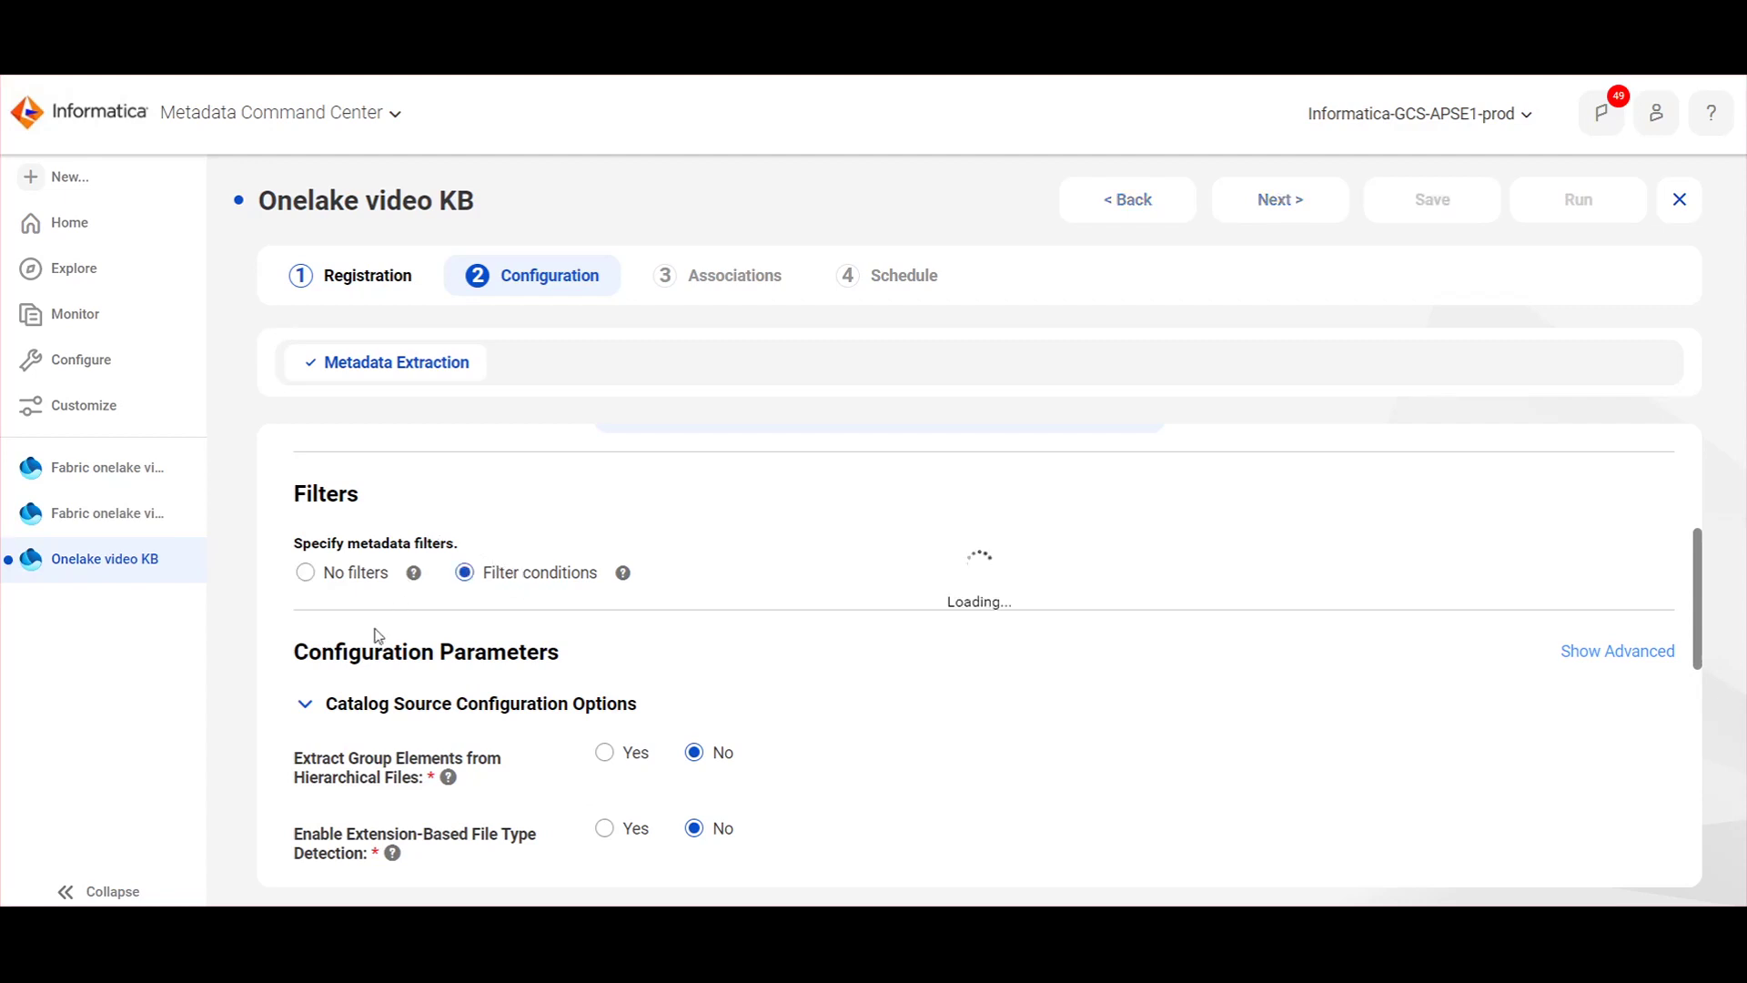
# - Expand the supported wildcards help and examine the folder filter and file filter examples
pyautogui.click(378, 691)
pyautogui.click(346, 627)
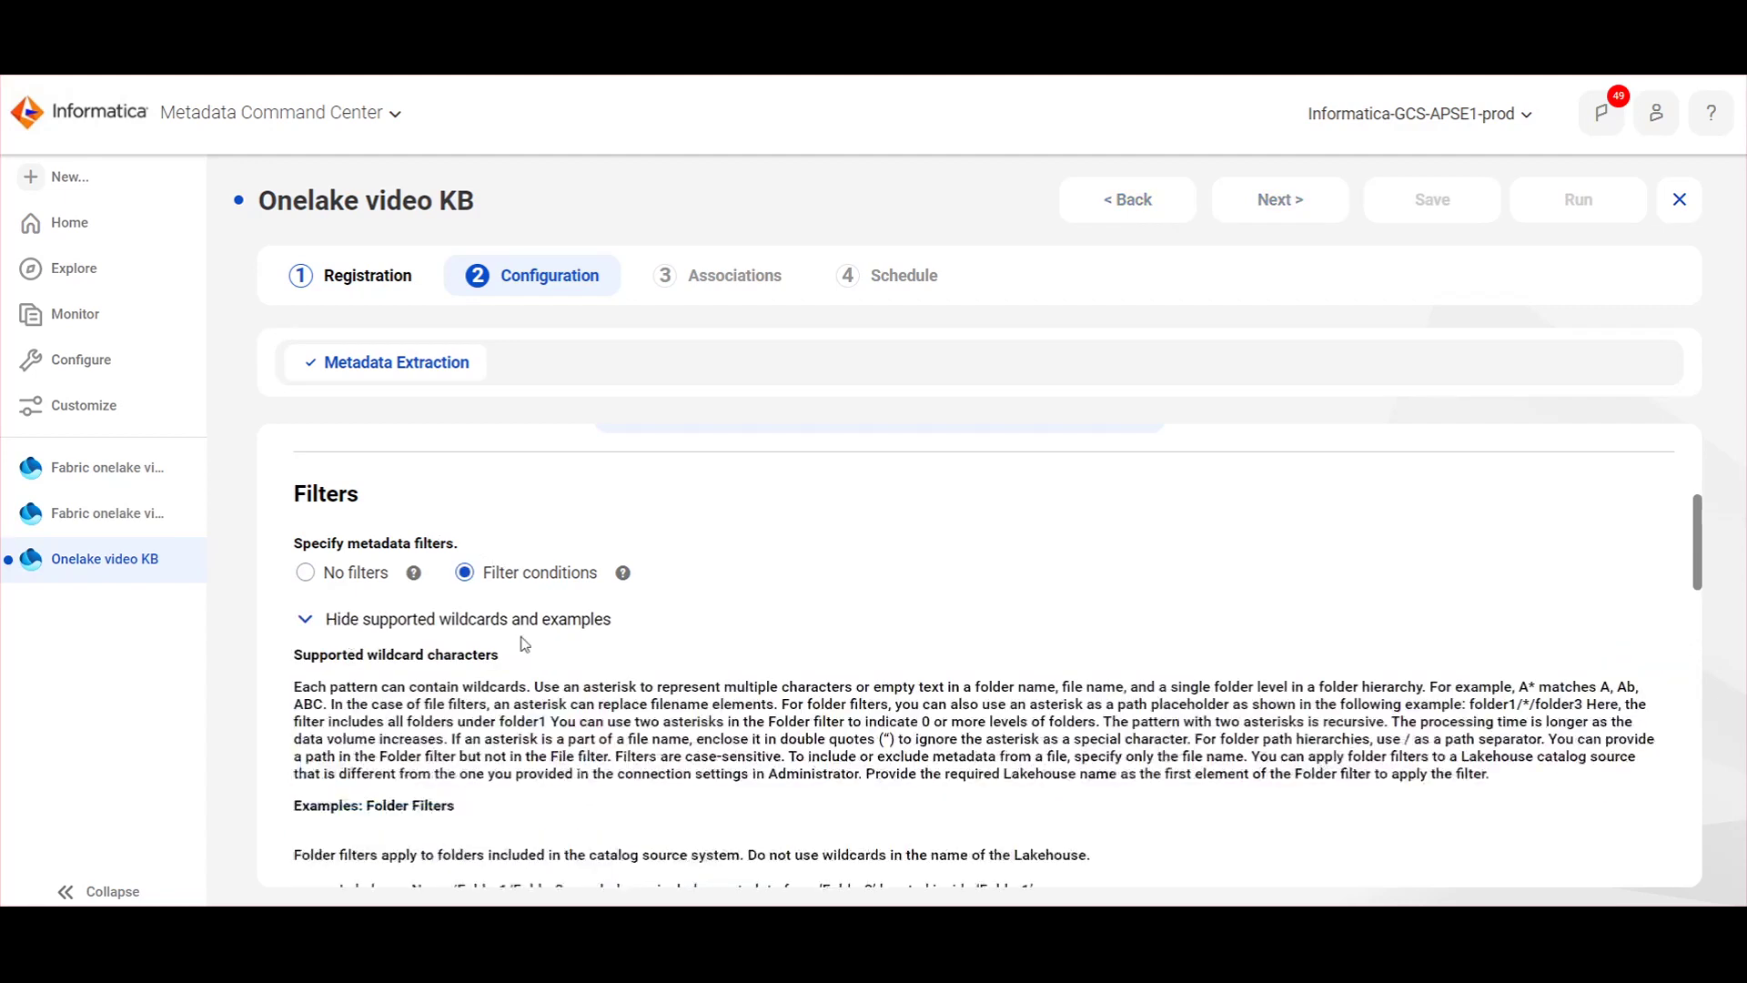
pyautogui.scroll(-3, 562, 655)
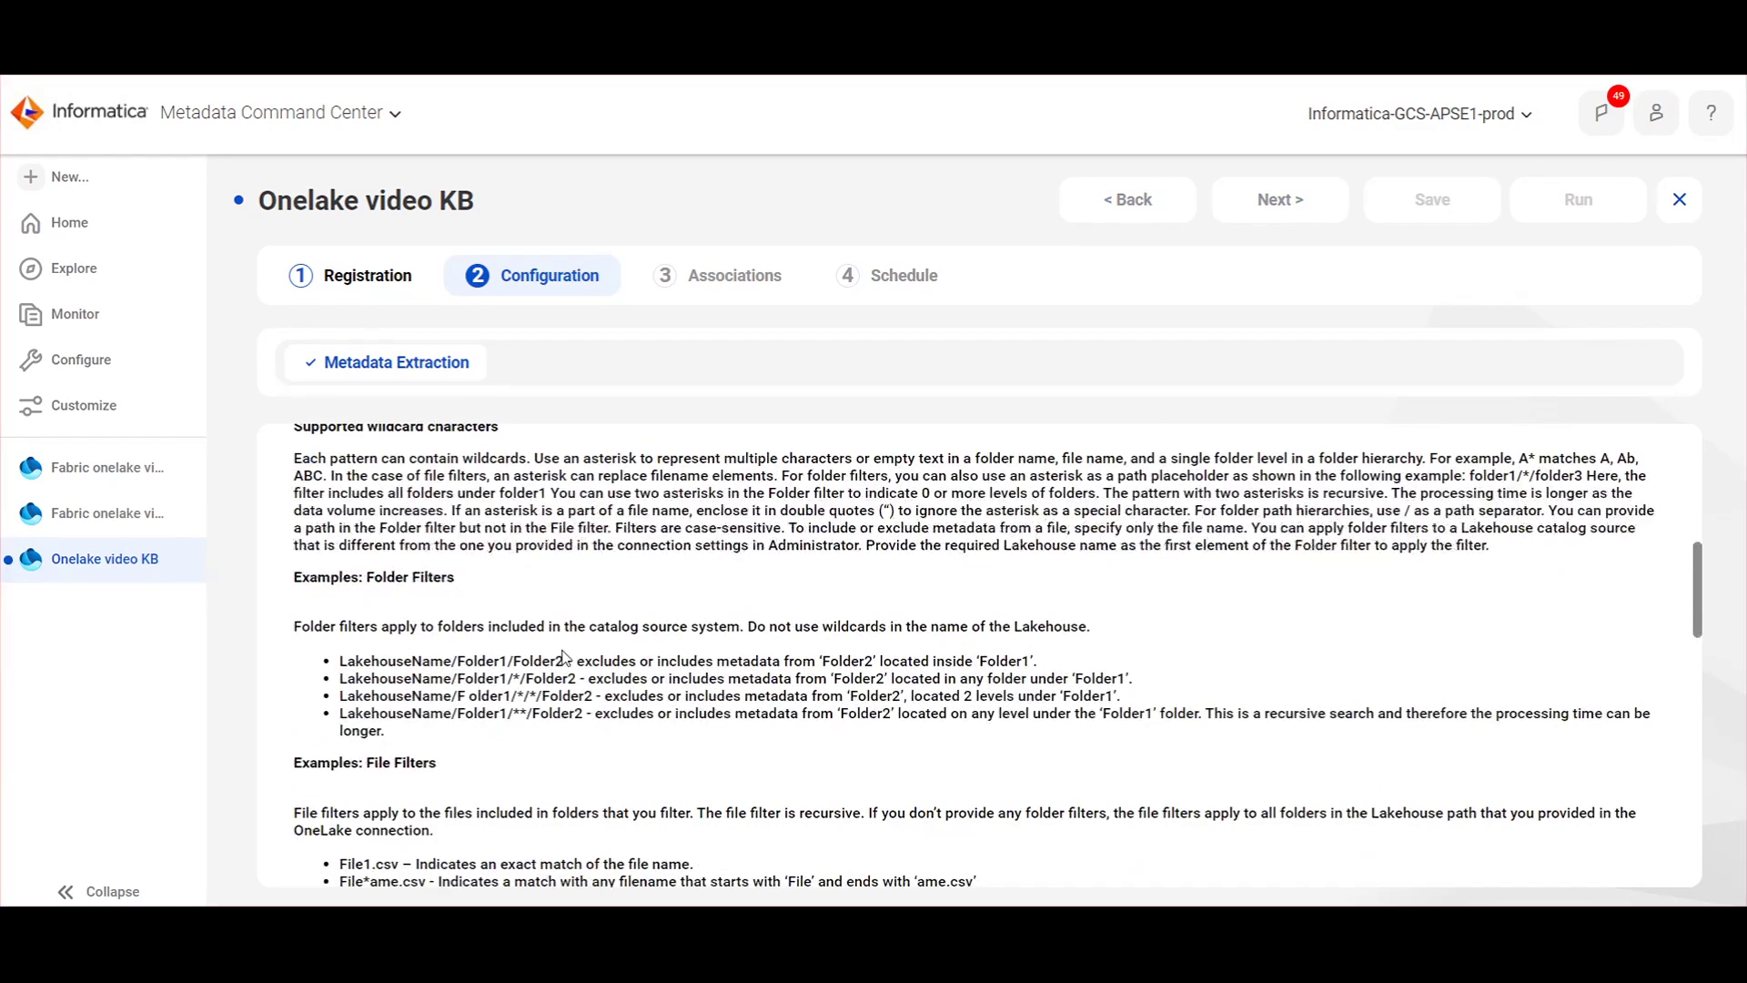
pyautogui.scroll(-3, 805, 648)
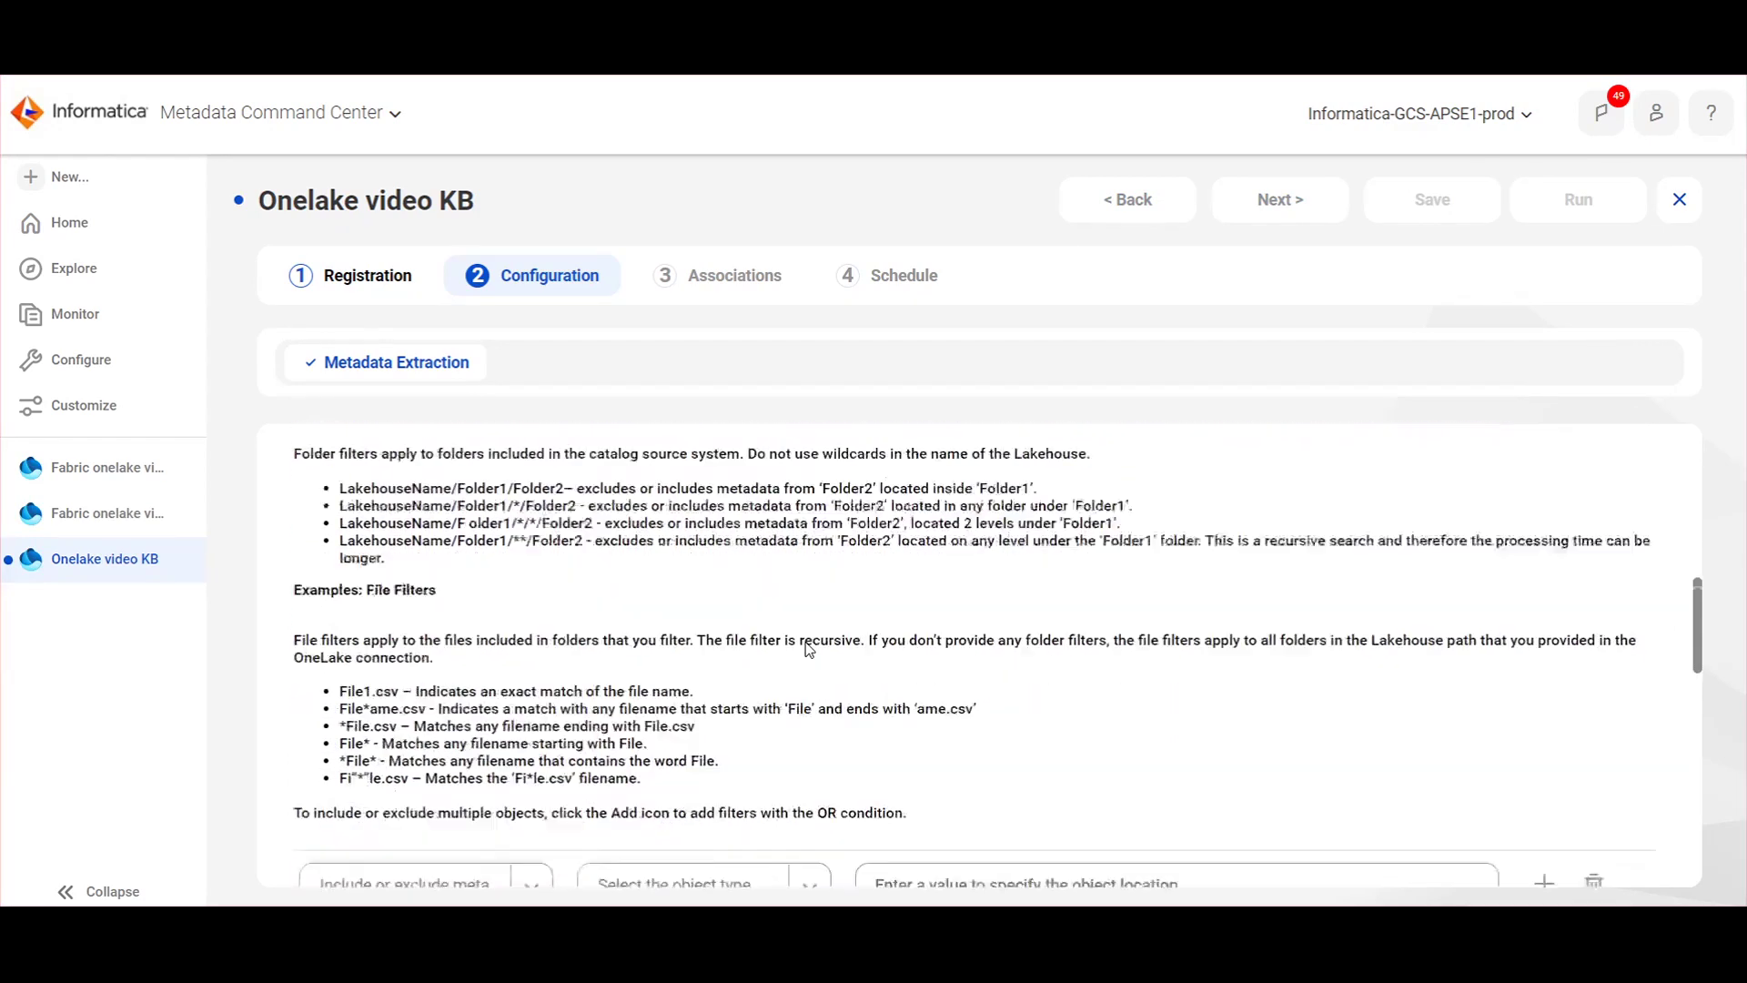
pyautogui.scroll(1, 769, 659)
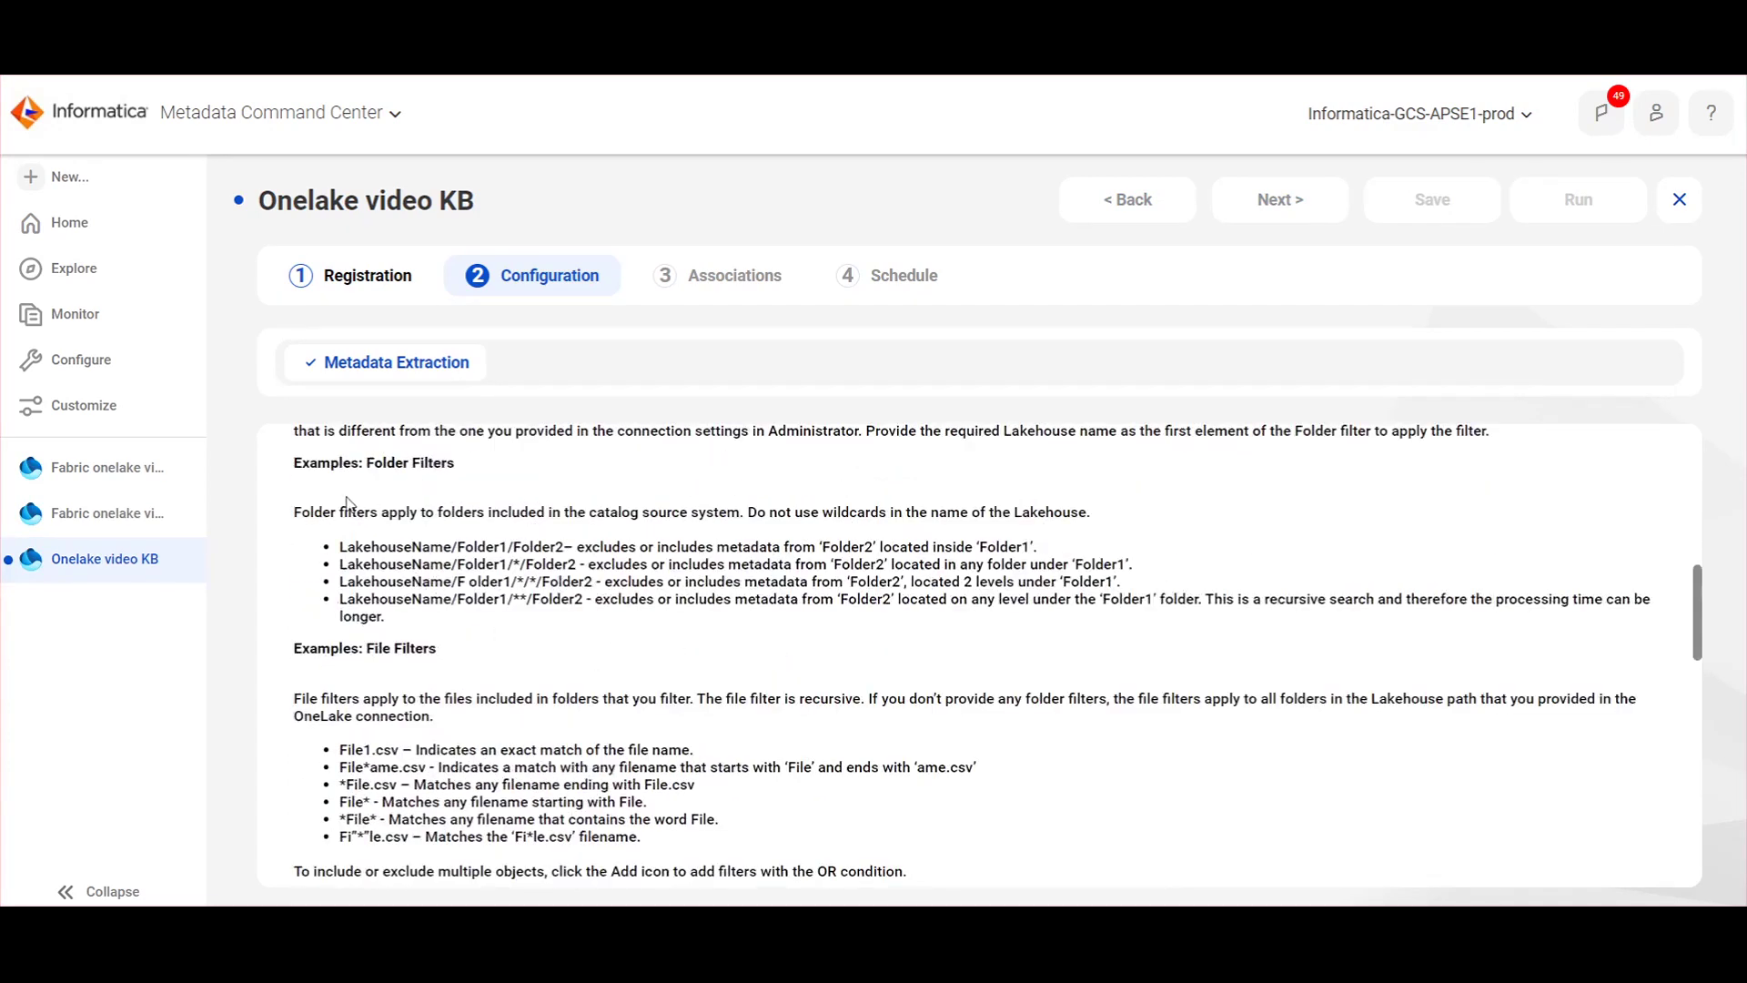
pyautogui.moveTo(295, 466); pyautogui.dragTo(703, 630)
pyautogui.click(703, 629)
pyautogui.scroll(-3, 703, 630)
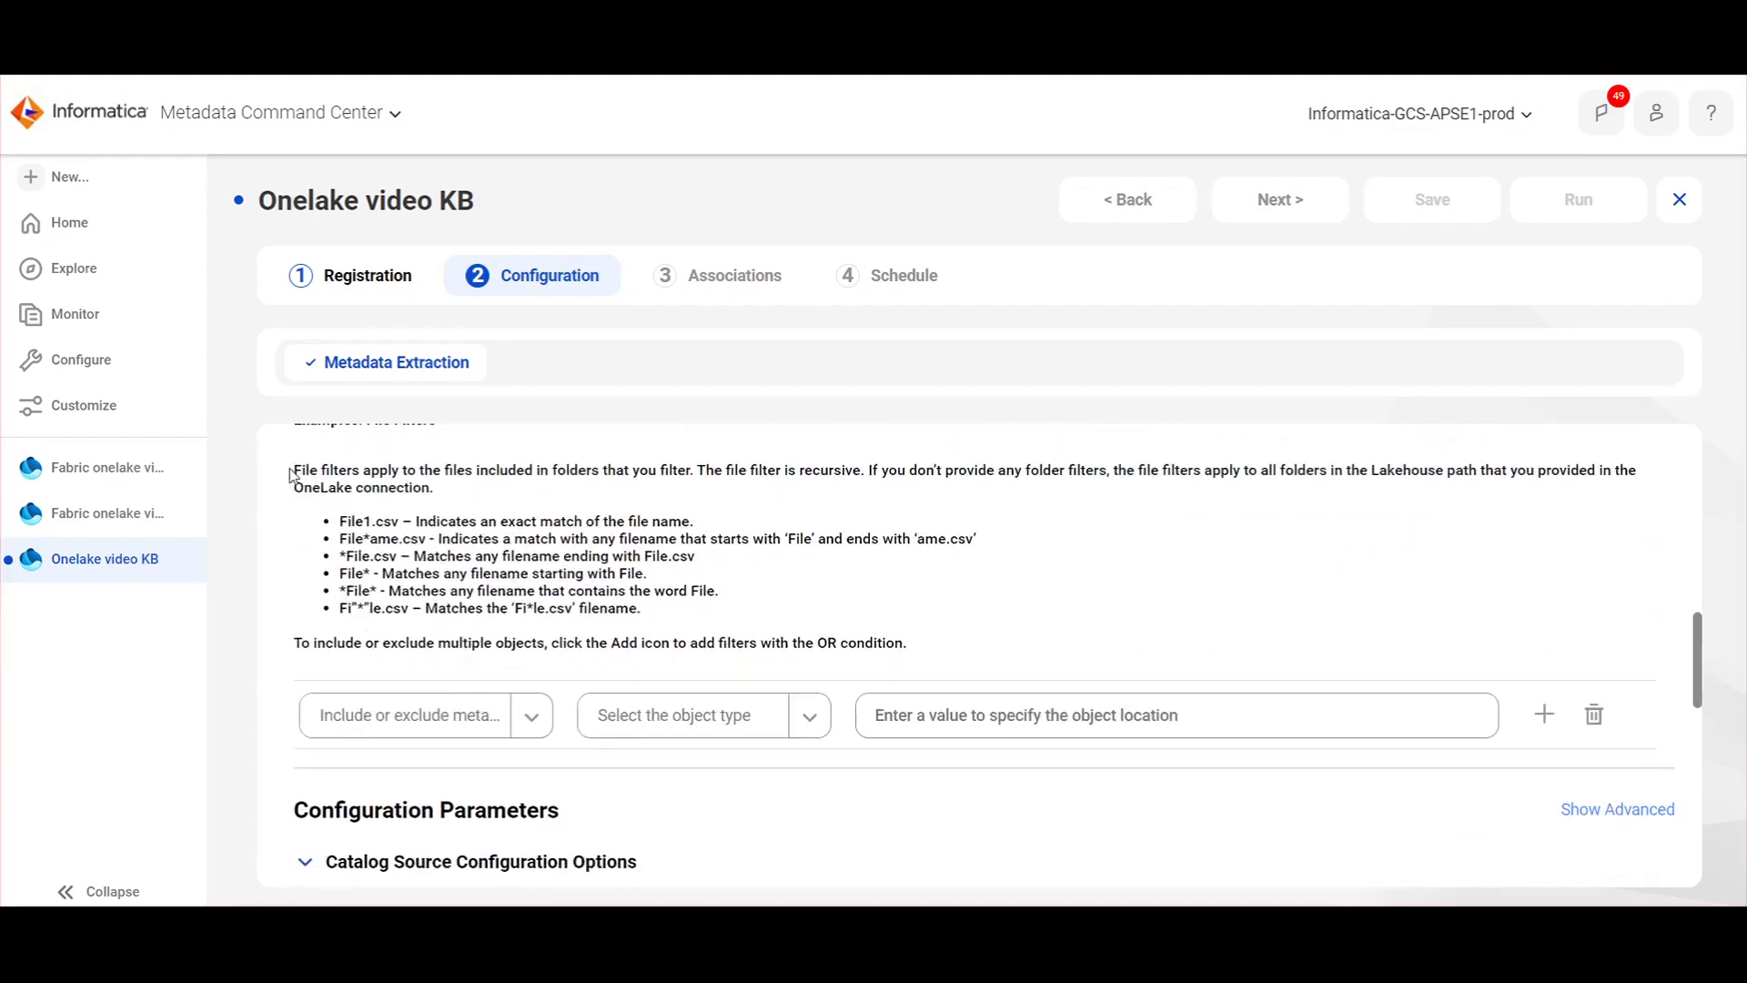
pyautogui.moveTo(293, 471); pyautogui.dragTo(961, 617)
pyautogui.click(1002, 642)
# - Set the metadata filter to Include Metadata for the Folder object type
pyautogui.click(338, 725)
pyautogui.click(373, 760)
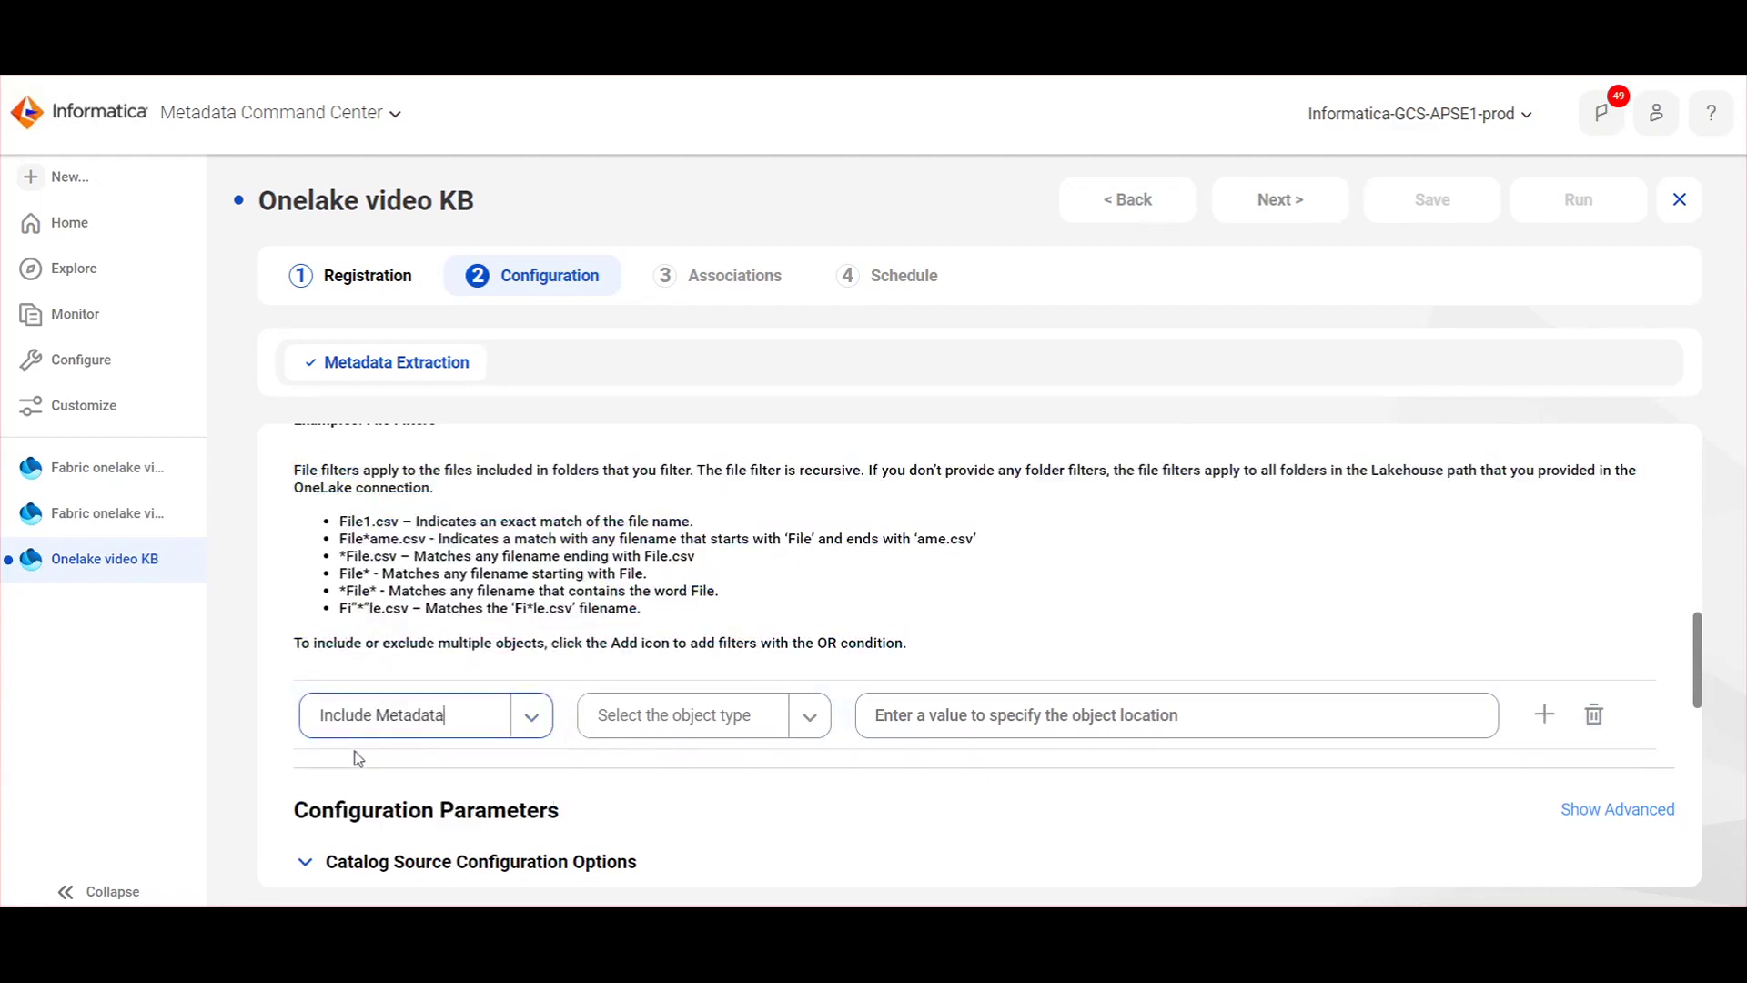
pyautogui.click(682, 715)
pyautogui.click(635, 805)
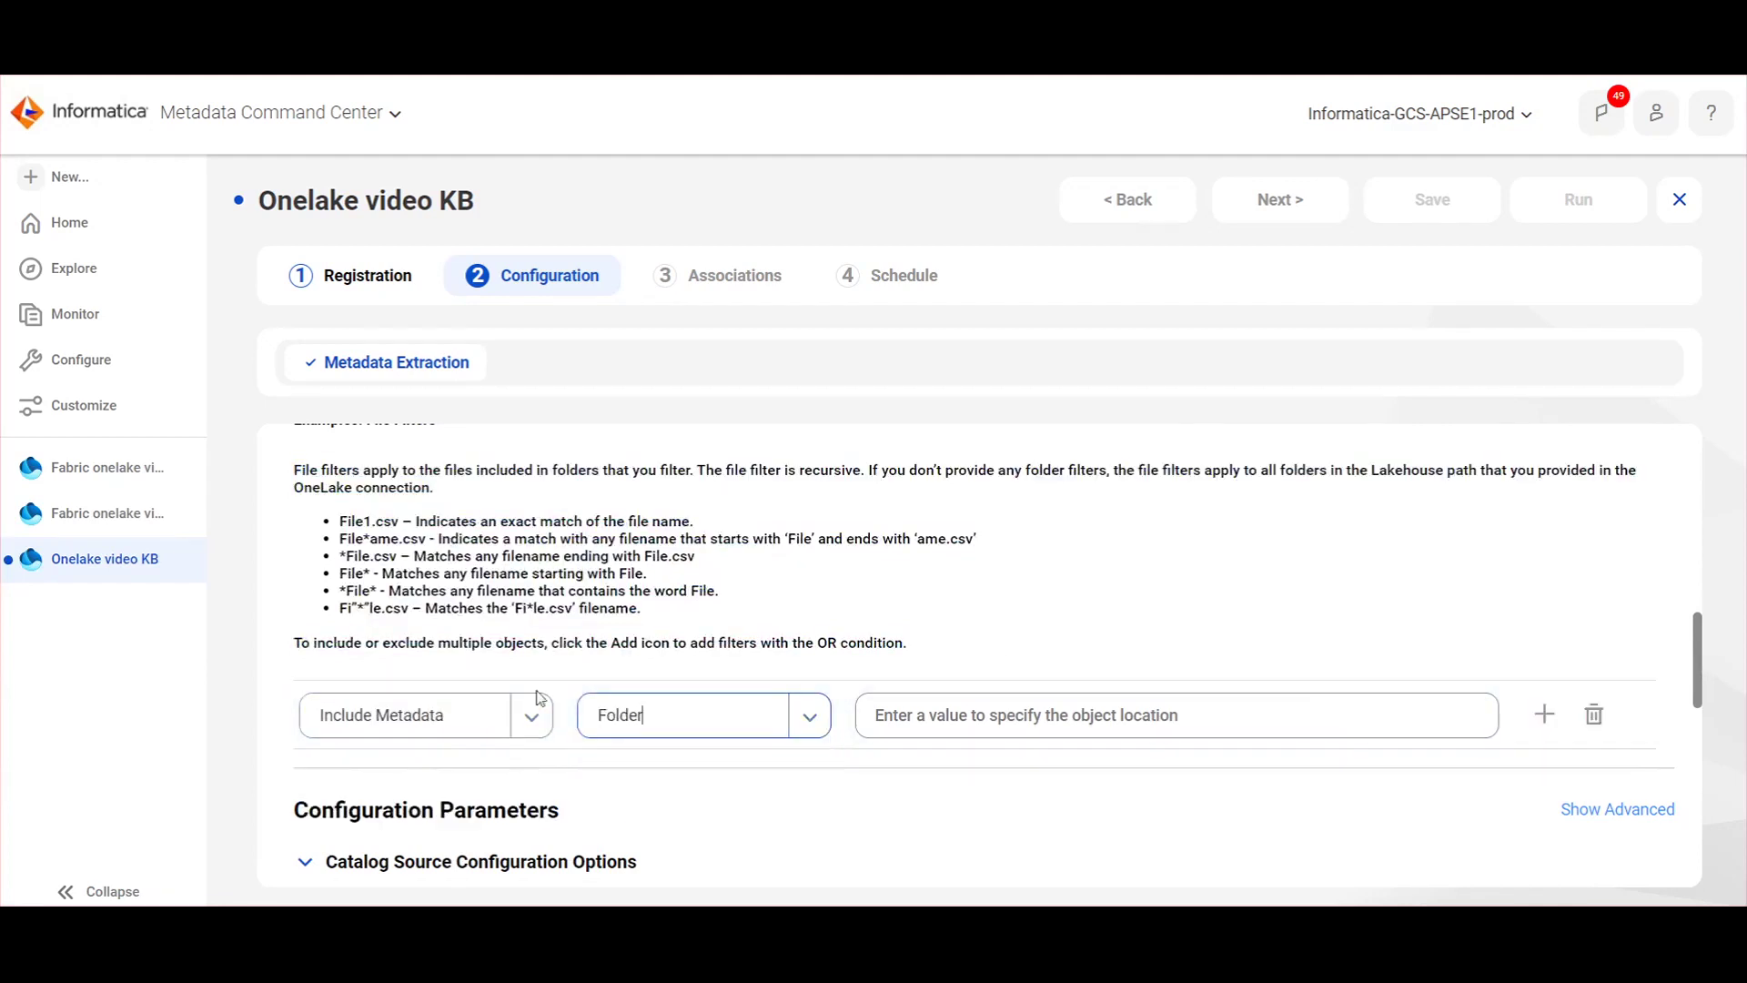
# - Copy the lakehouse path from the registration's connection properties and set the folder filter's object location to /scannerlakehouse/Files/CSV
pyautogui.click(351, 291)
pyautogui.scroll(-2, 622, 658)
pyautogui.scroll(-1, 623, 658)
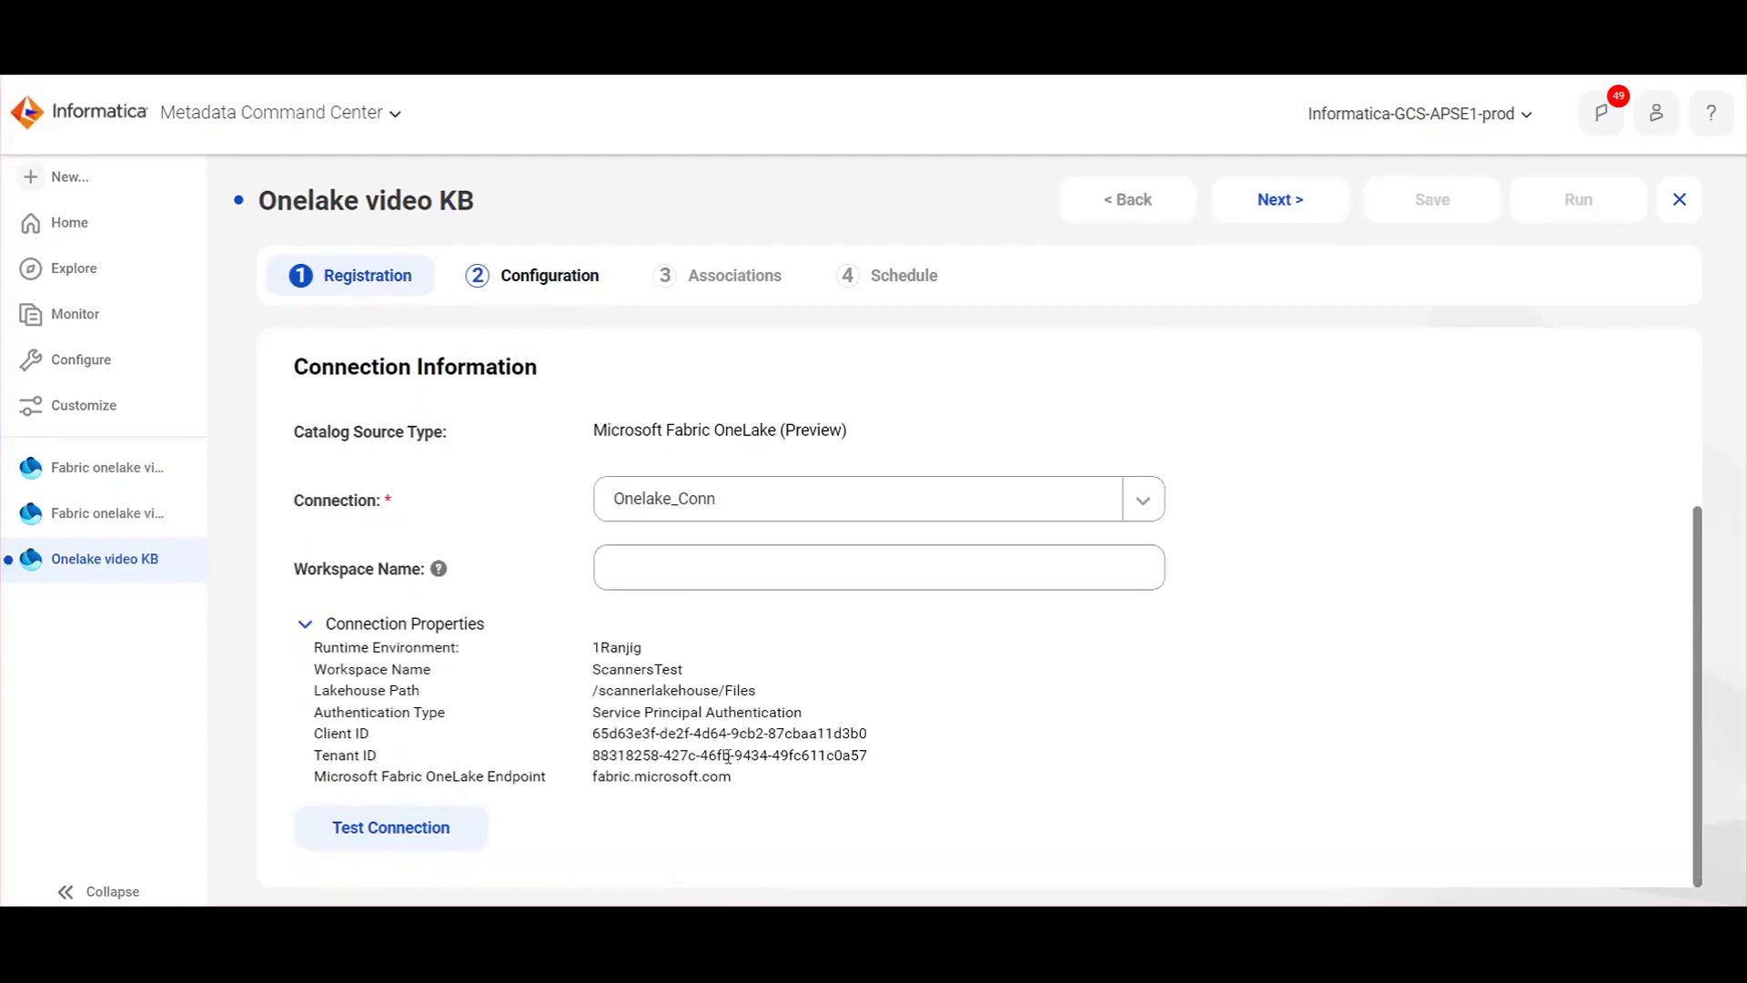
pyautogui.tripleClick(654, 692)
pyautogui.hotkey('ctrl', 'c')
pyautogui.click(534, 278)
pyautogui.scroll(-4, 758, 706)
pyautogui.scroll(-3, 908, 651)
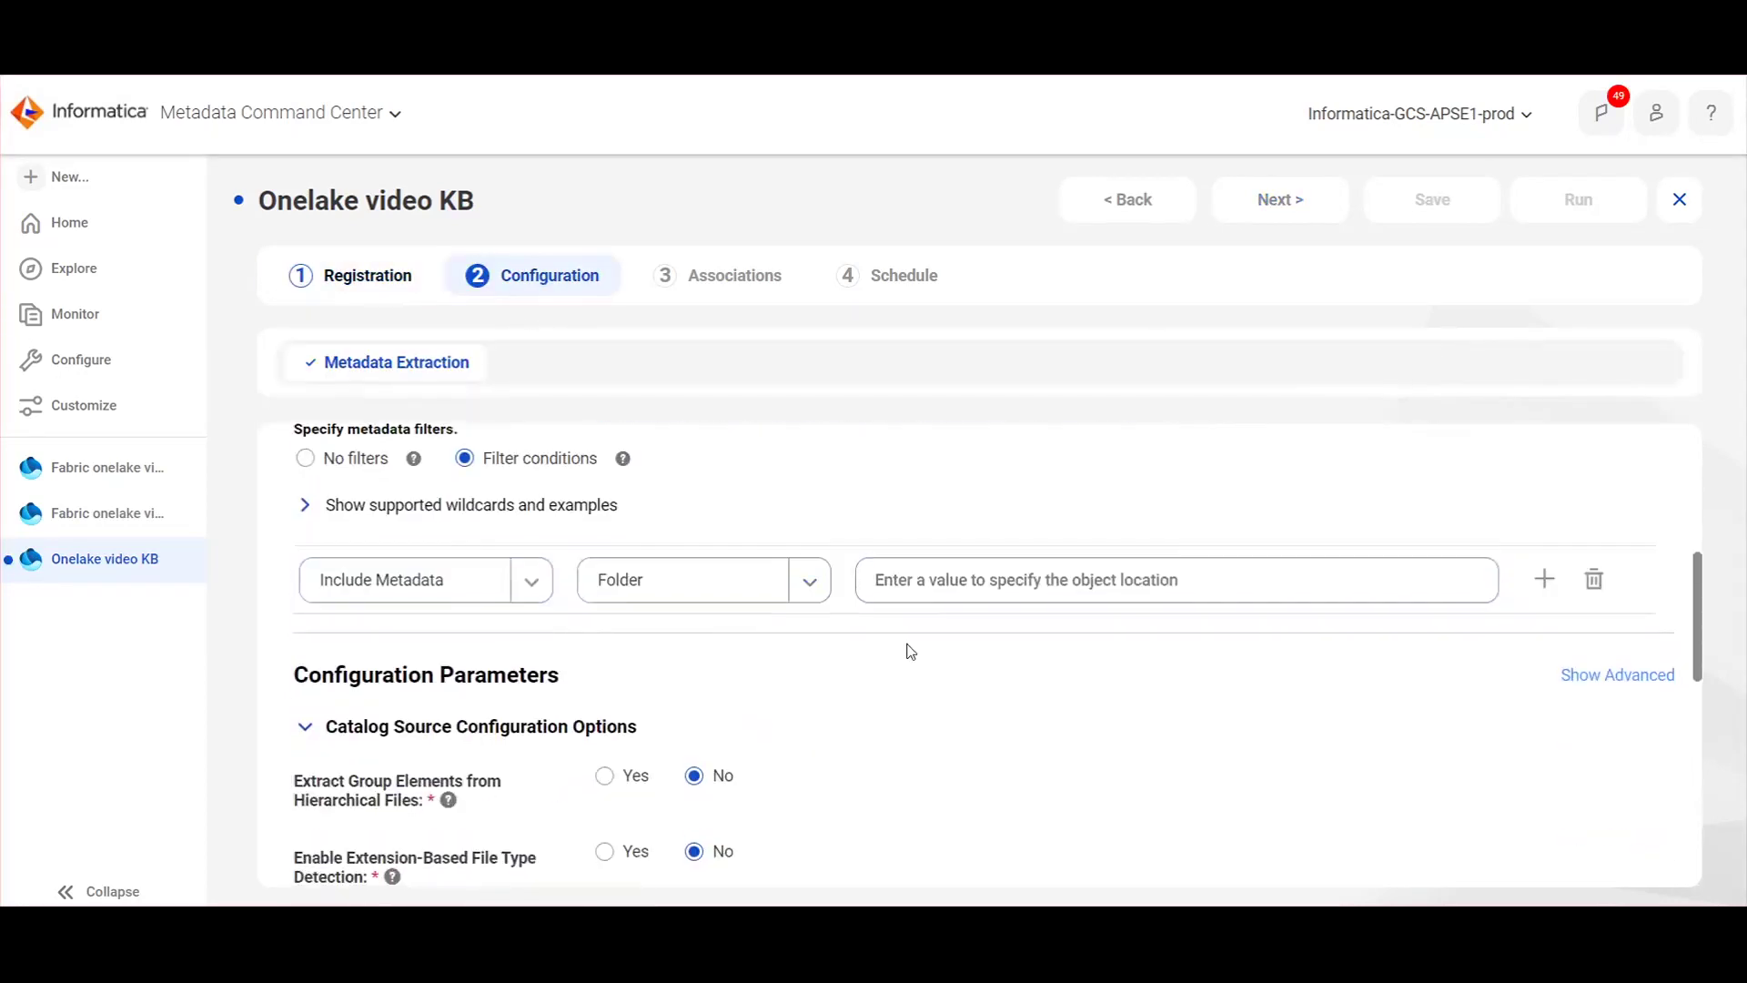
pyautogui.click(930, 580)
pyautogui.hotkey('ctrl', 'v')
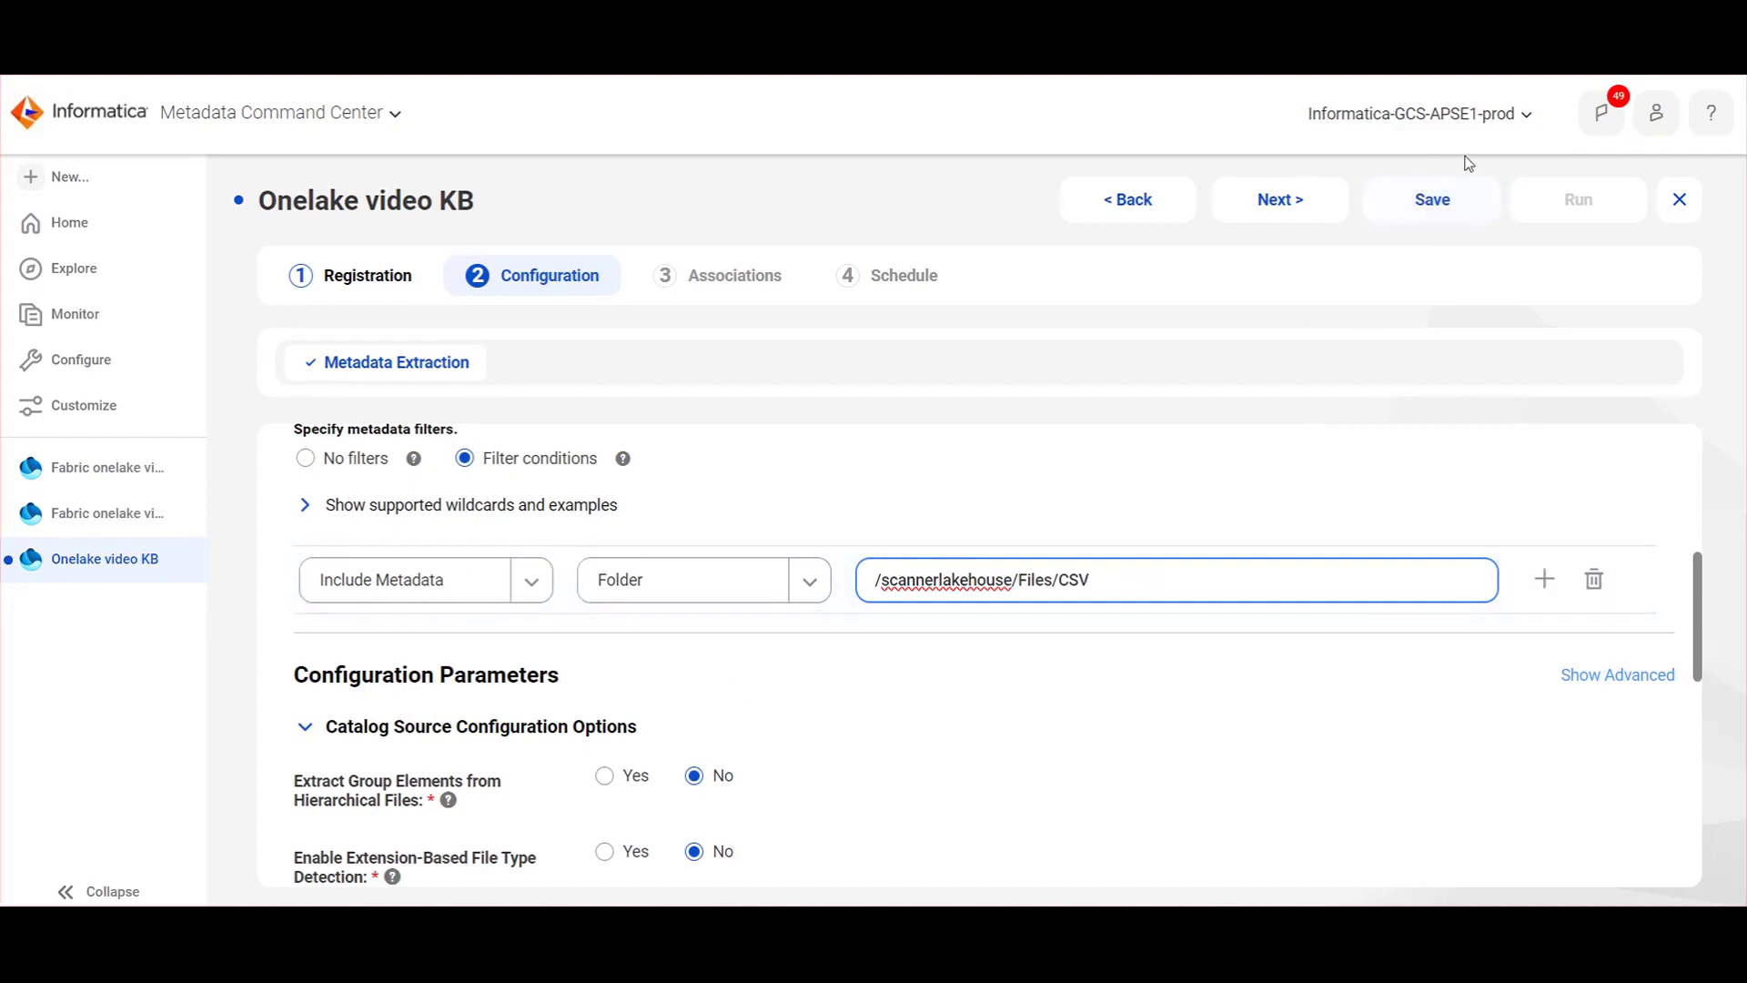
# - Save the Onelake video KB catalog source and run its metadata extraction job with the Retain option
pyautogui.click(1436, 198)
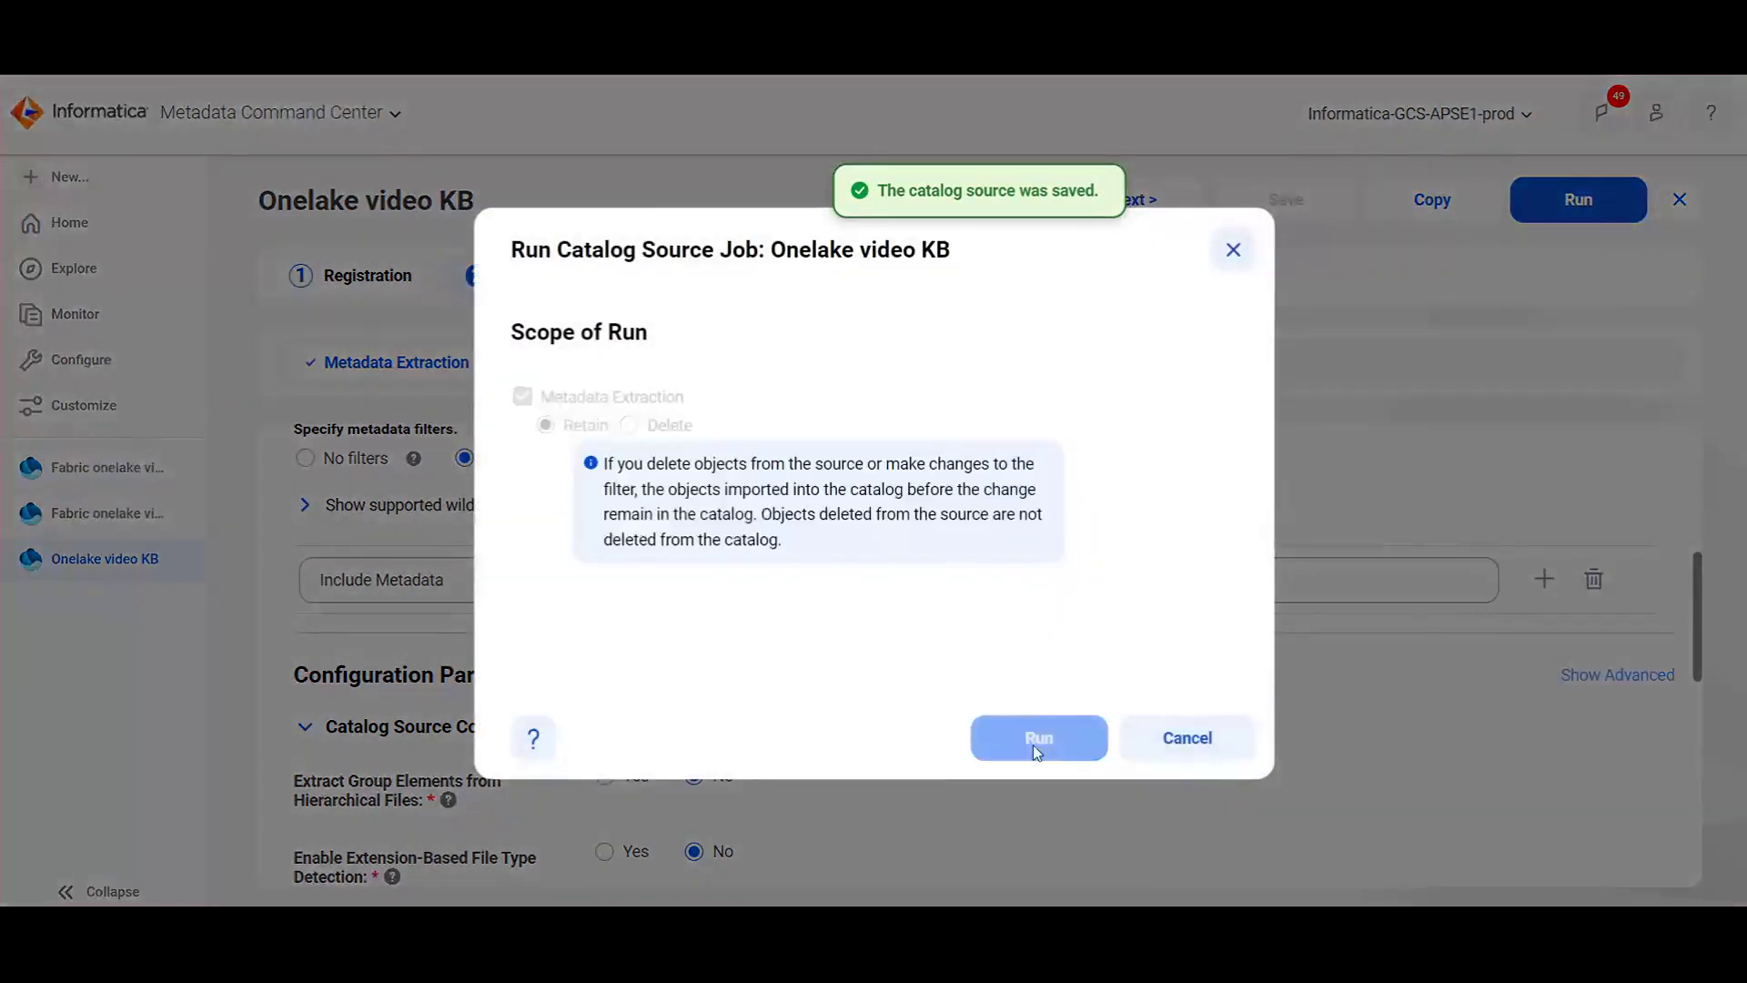
pyautogui.click(1036, 739)
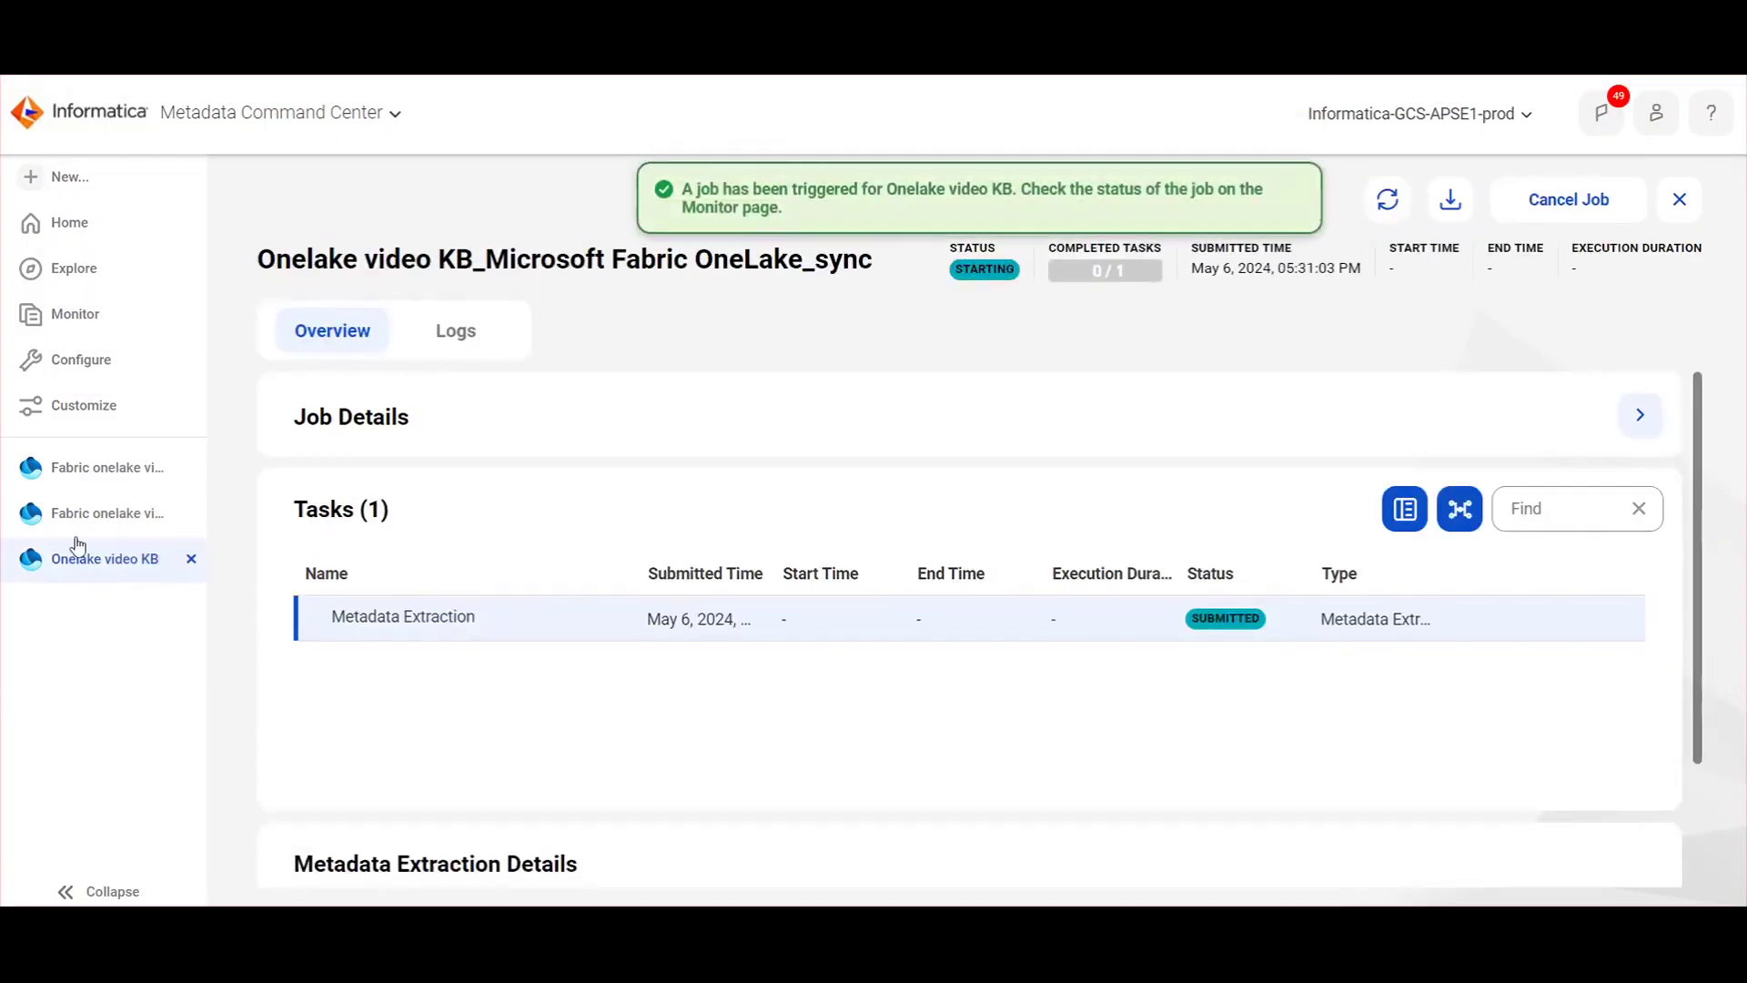
# - Review the existing Fabric onelake video KB catalog source's connection properties, folder filters and configuration parameters
pyautogui.click(85, 514)
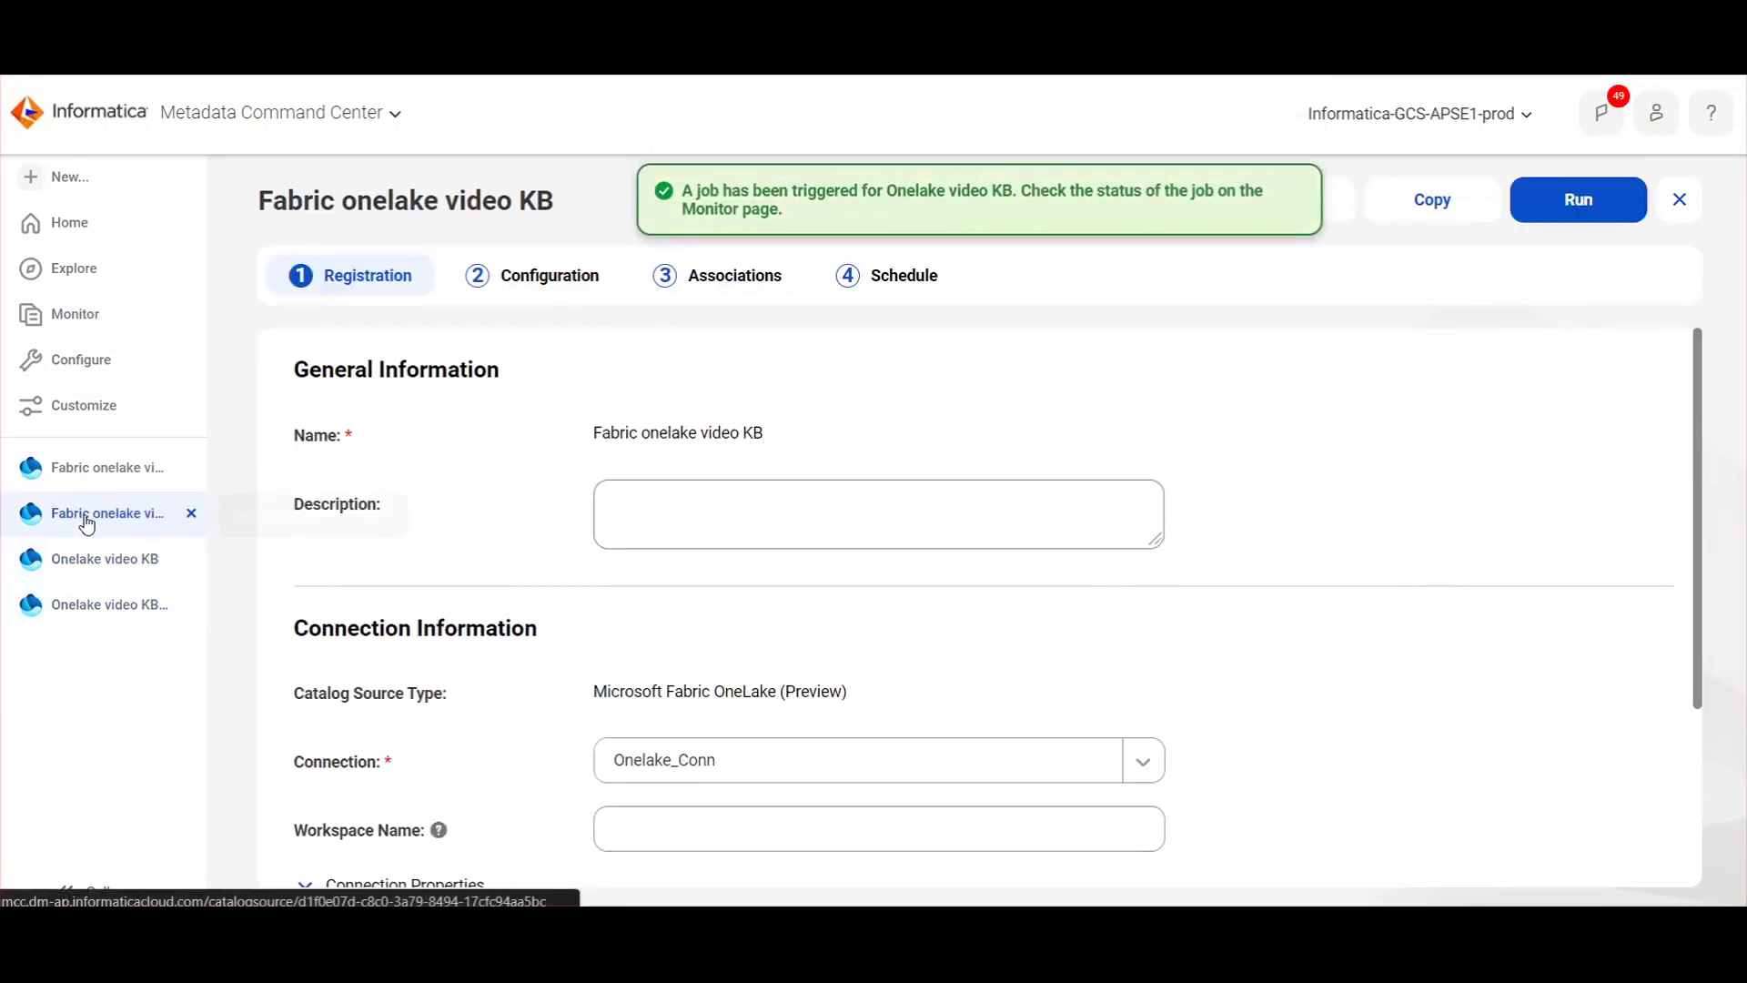
pyautogui.scroll(-3, 527, 557)
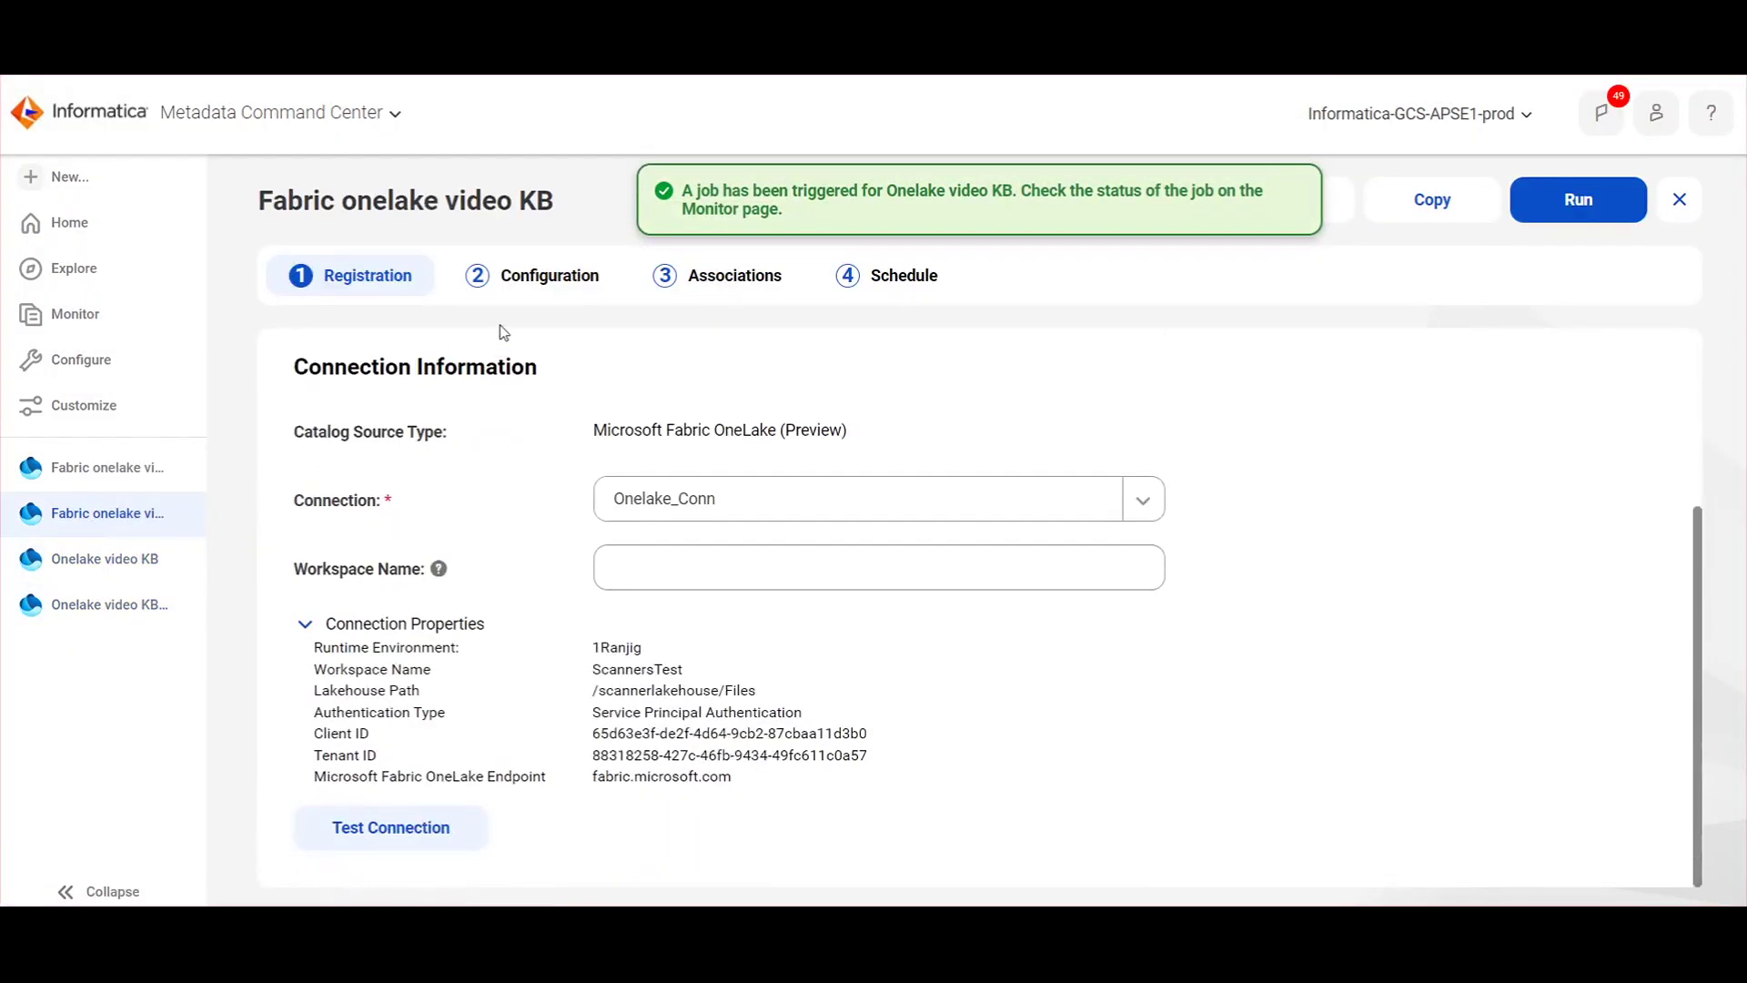
pyautogui.click(538, 289)
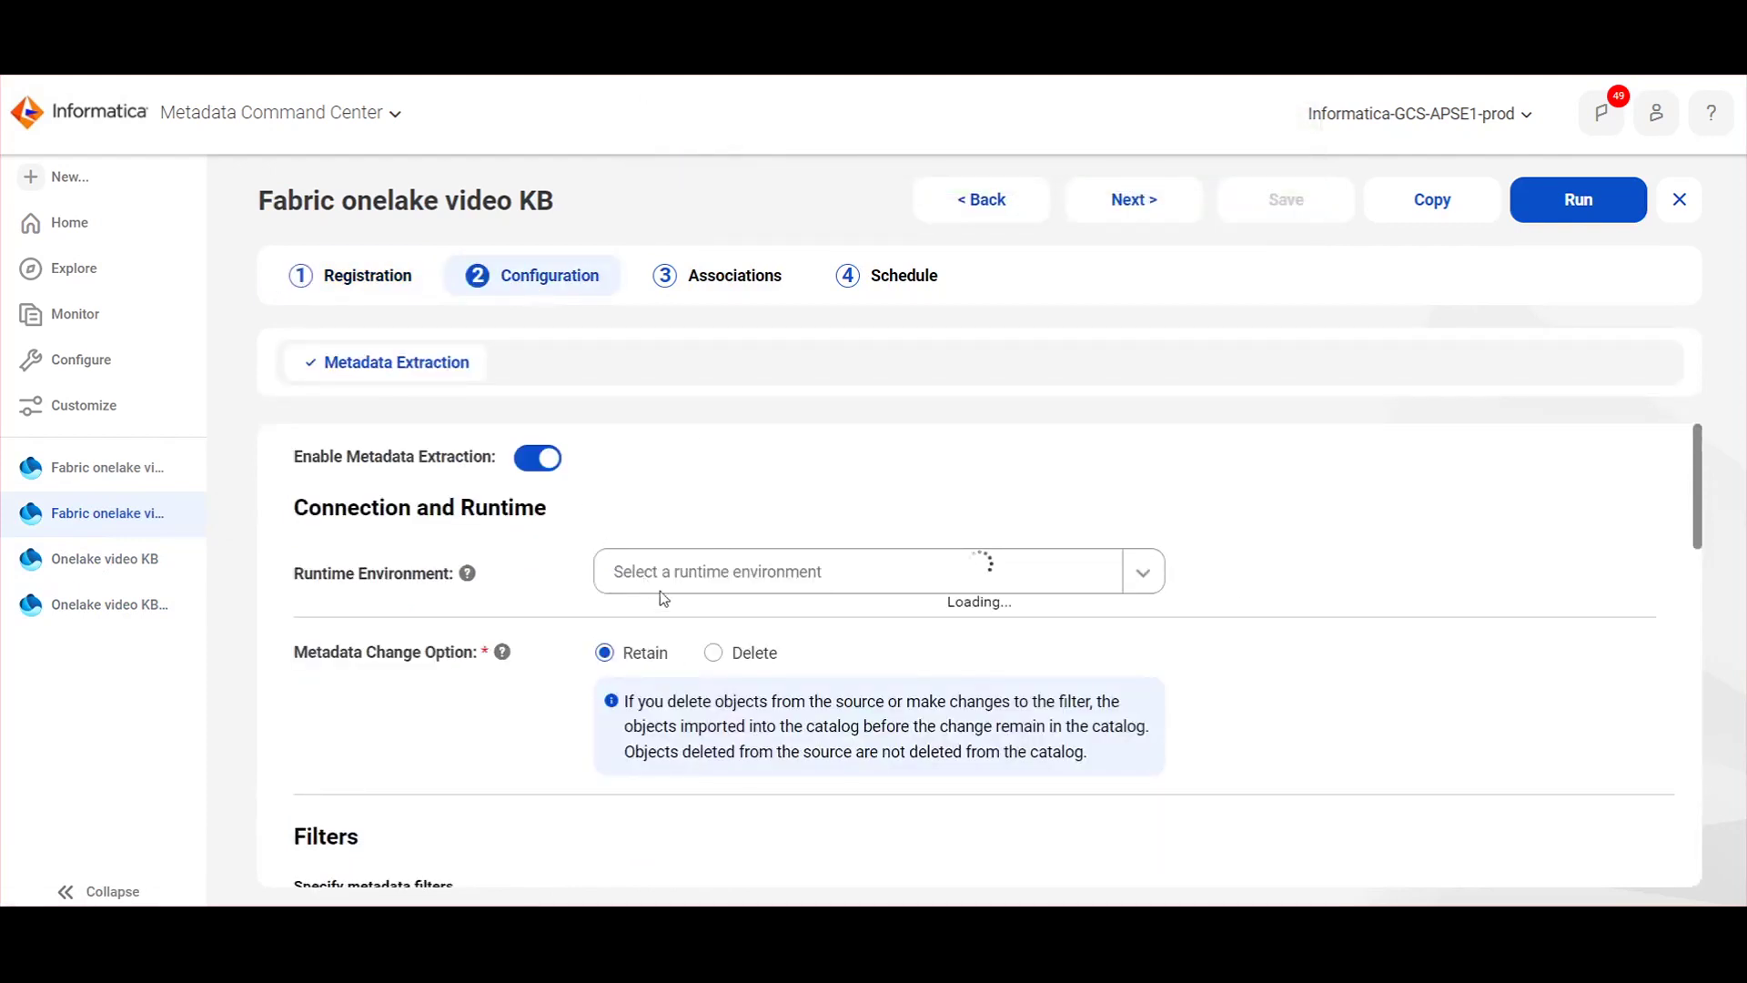
pyautogui.scroll(-4, 732, 604)
pyautogui.scroll(-4, 731, 605)
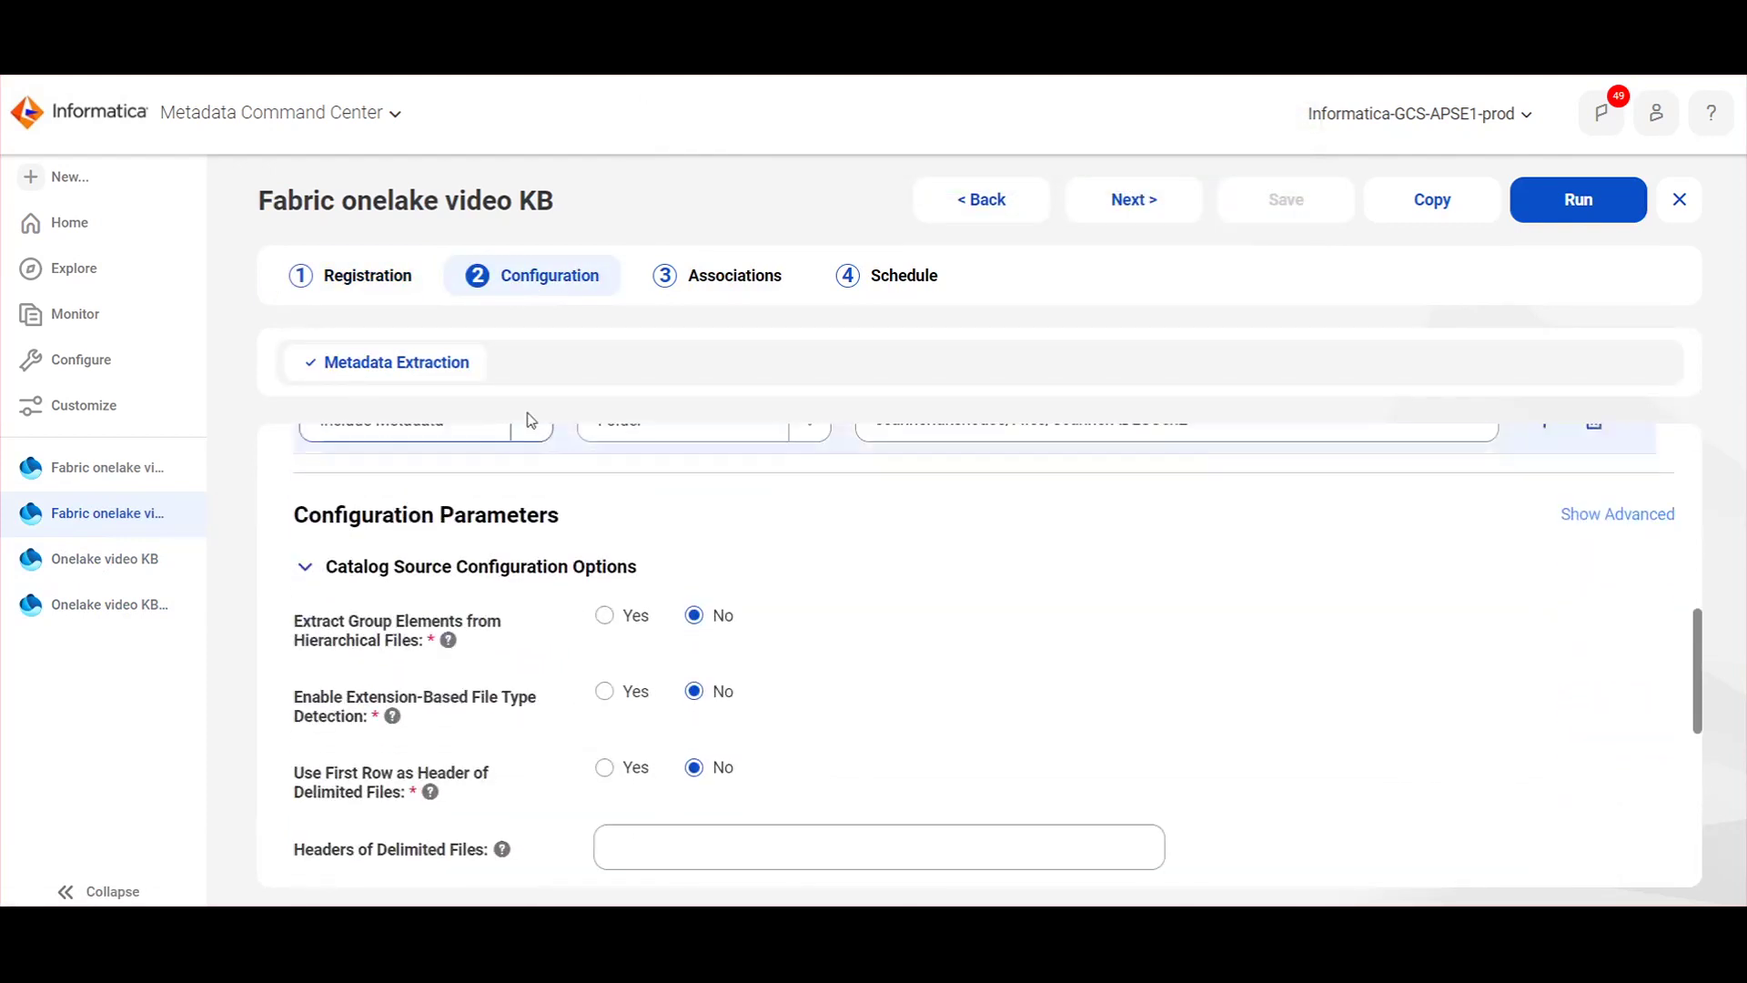
pyautogui.scroll(4, 102, 481)
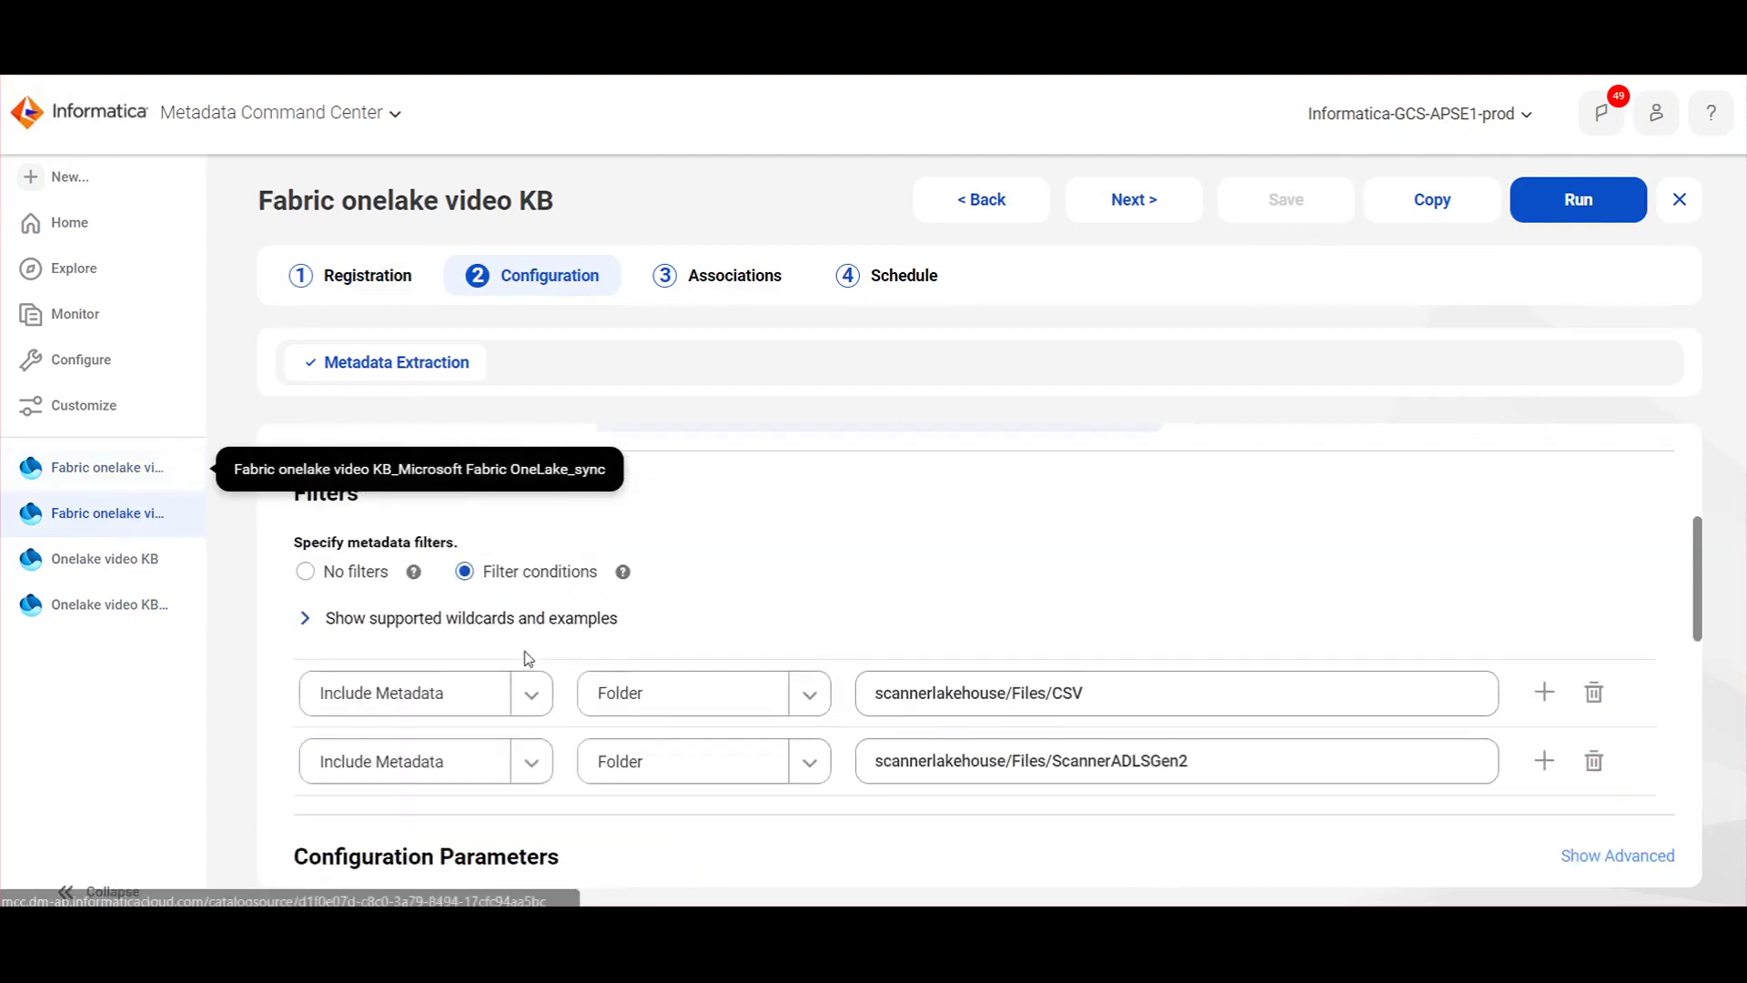
# - Examine the metadata extraction results of the Fabric onelake video KB sync job and copy the catalog source name from its title
pyautogui.click(96, 478)
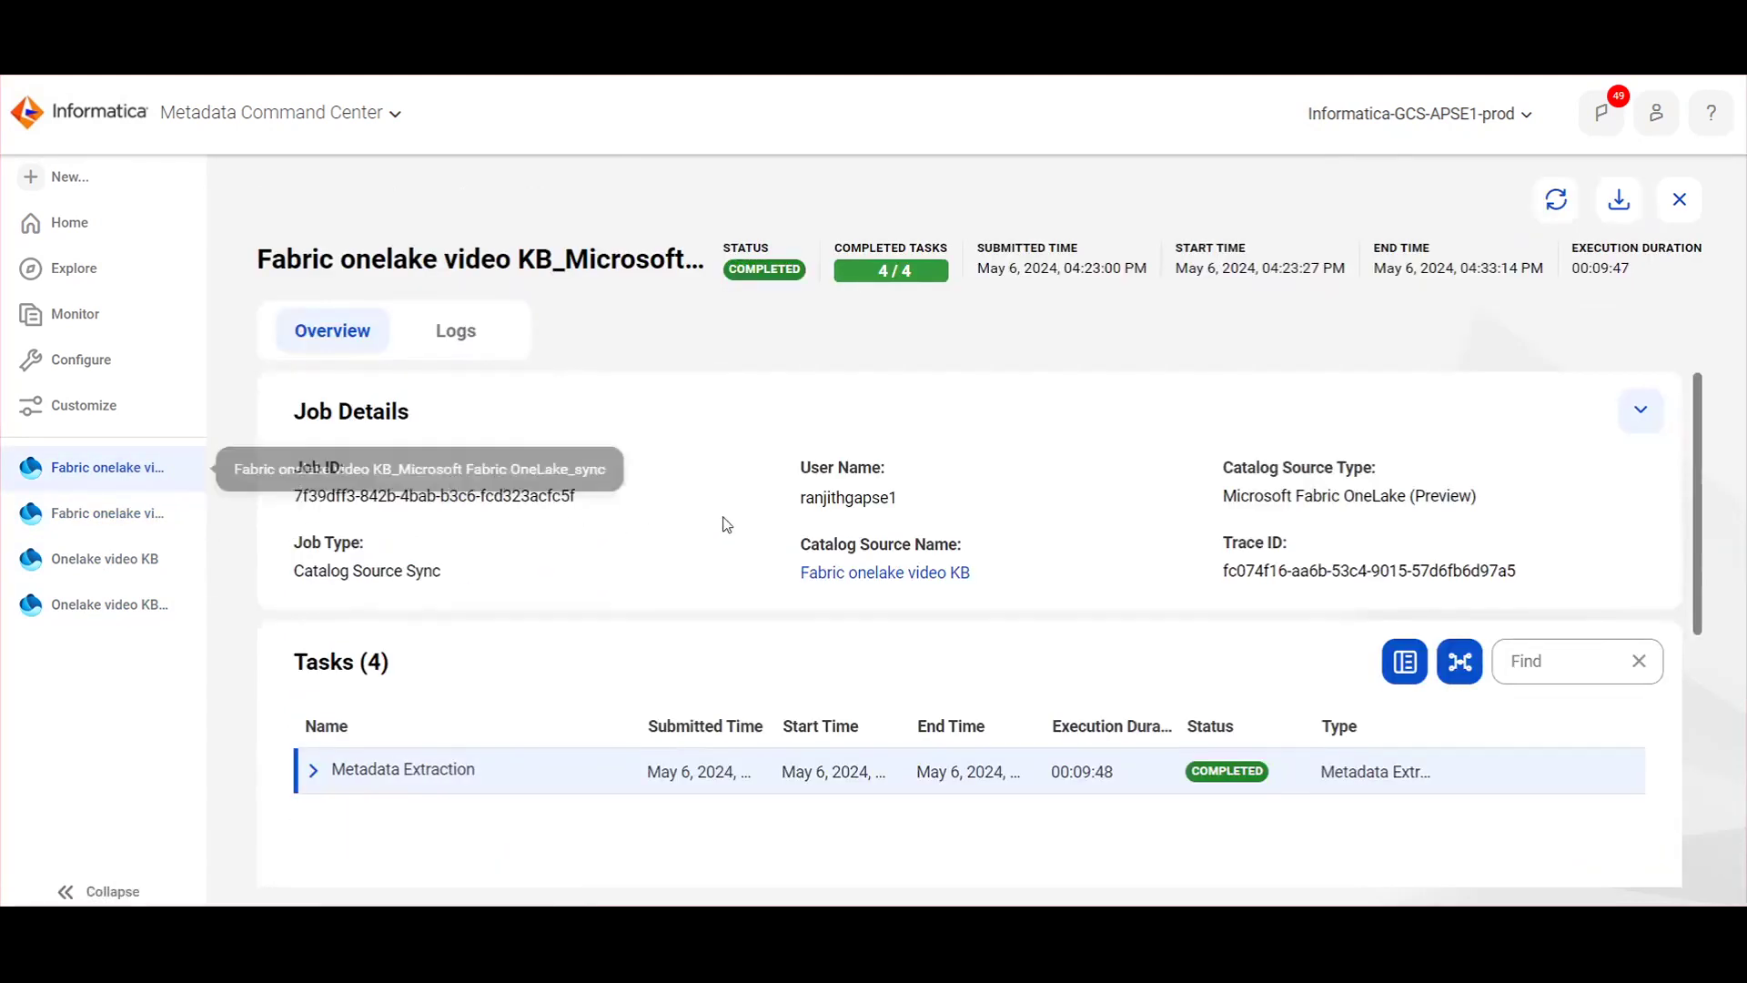
pyautogui.scroll(-5, 721, 518)
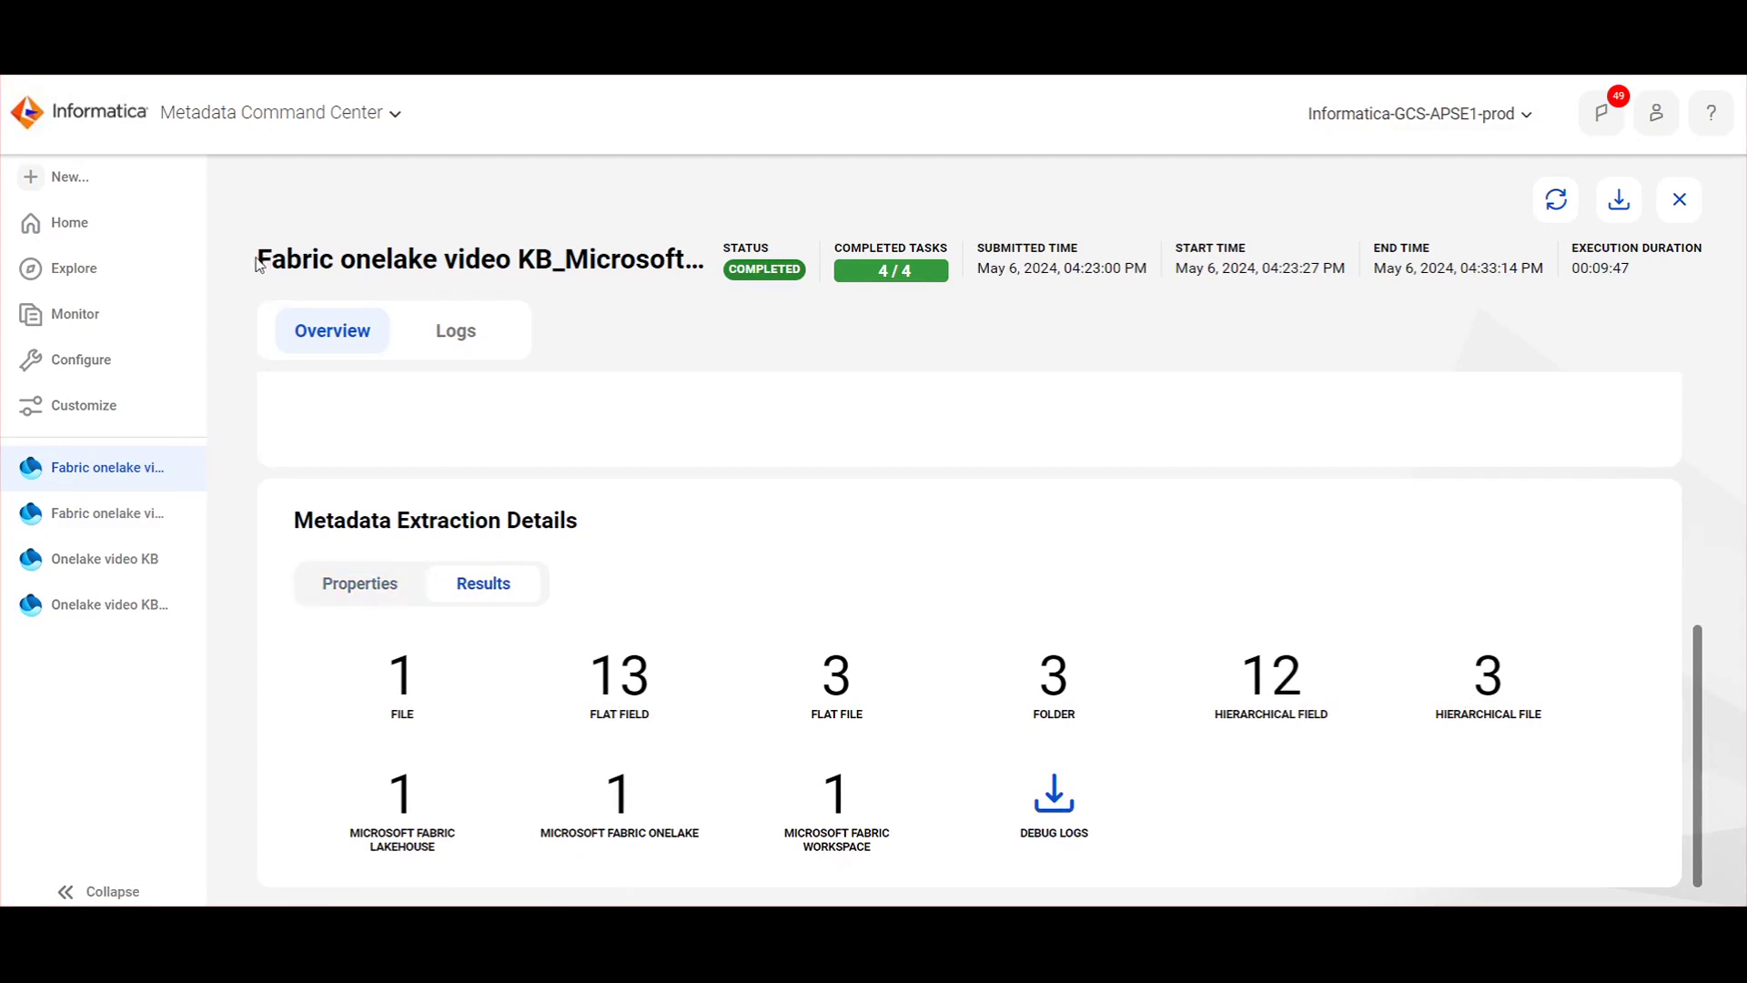
pyautogui.moveTo(258, 264); pyautogui.dragTo(549, 236)
pyautogui.hotkey('ctrl', 'c')
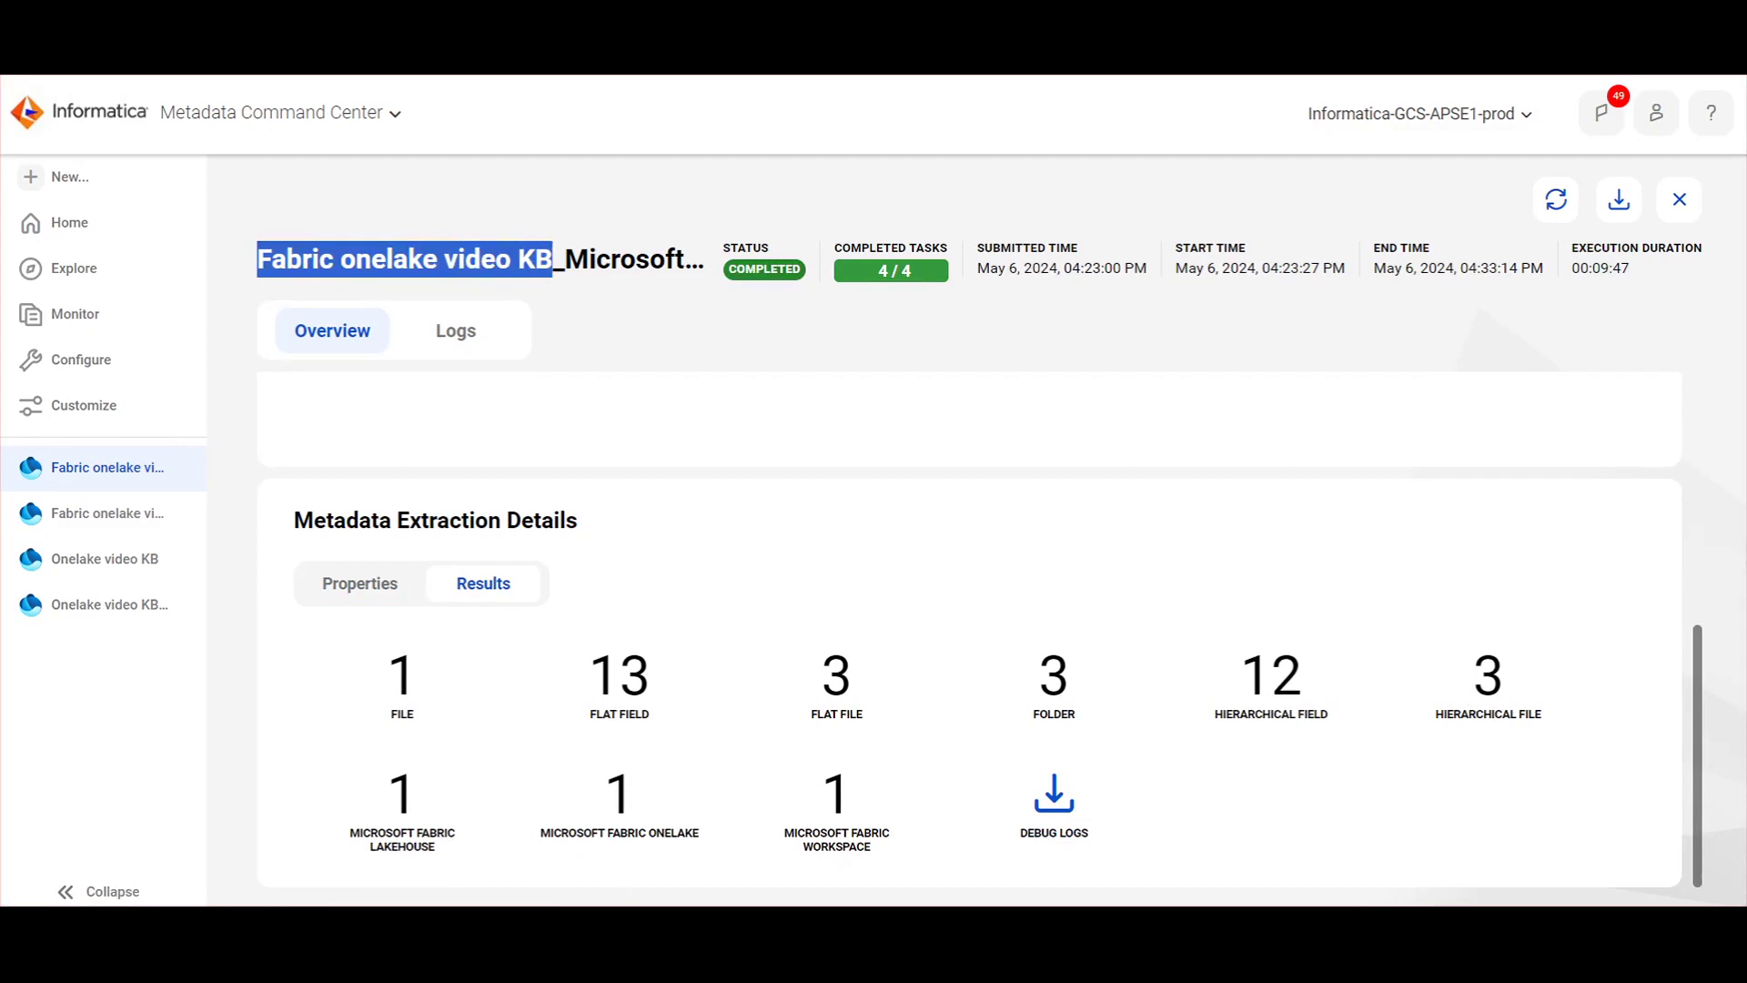
# - Switch to Data Governance and Catalog, search for "Fabric onelake video KB" and open the matching Microsoft Fabric OneLake catalog source
pyautogui.click(1174, 64)
pyautogui.click(626, 104)
pyautogui.hotkey('ctrl', 'v')
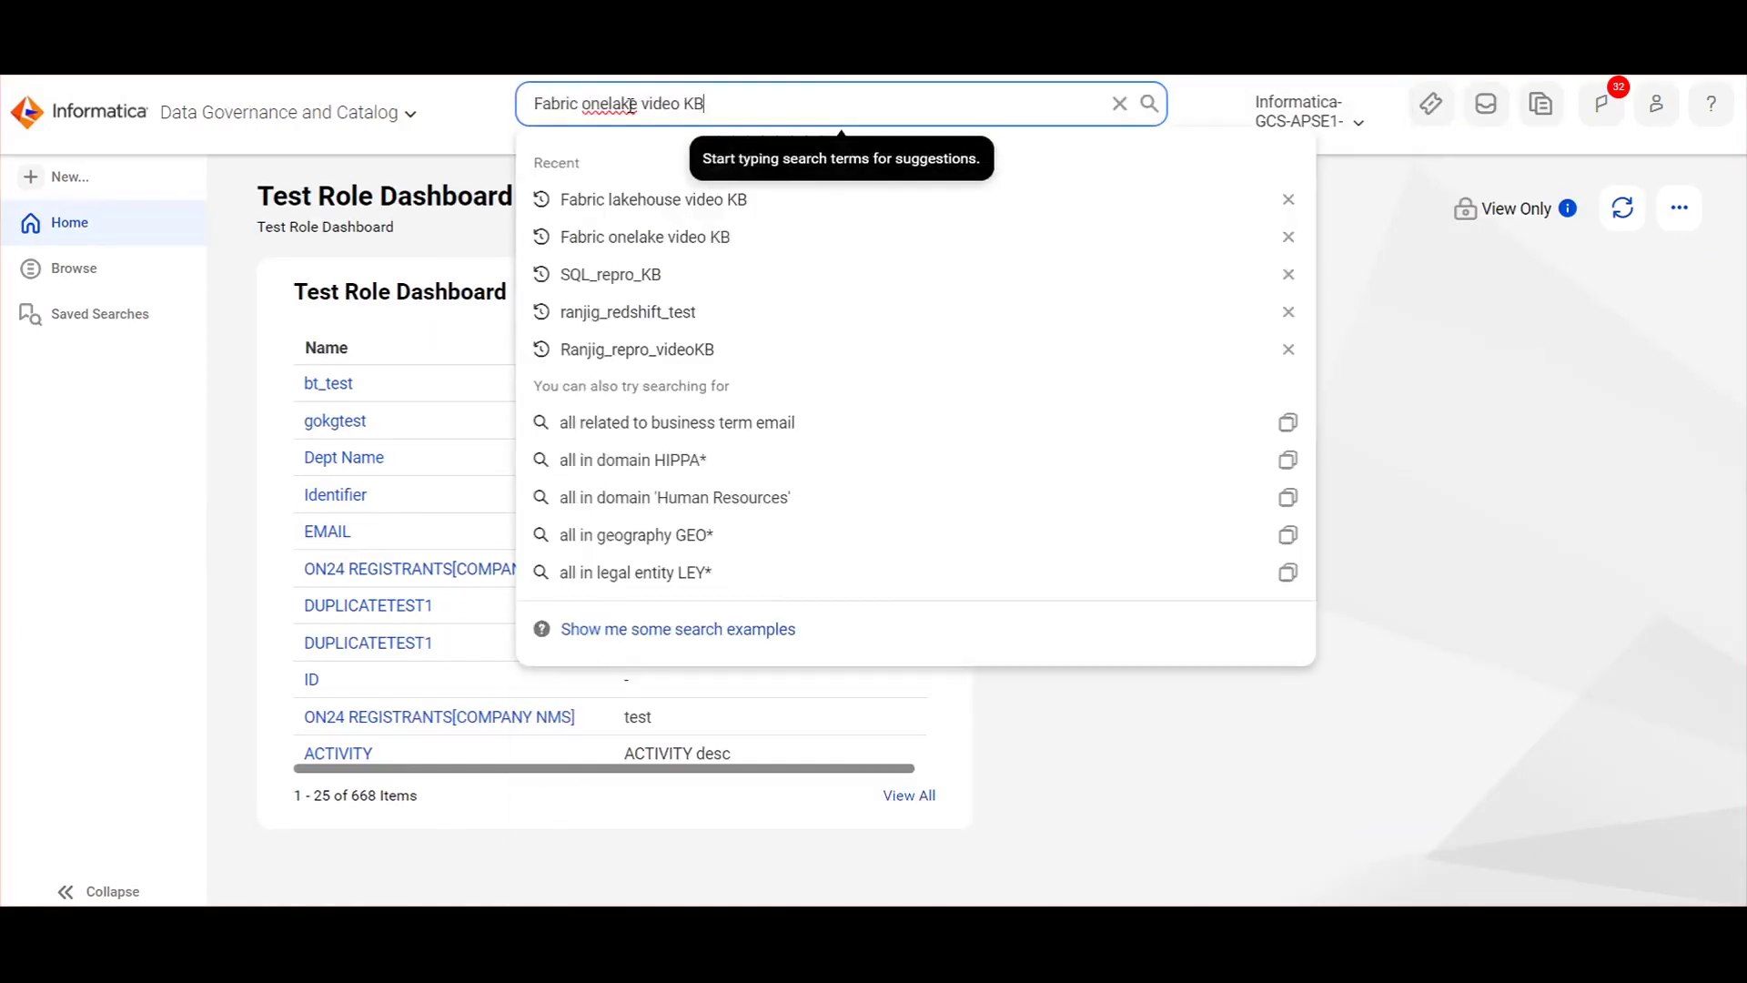
pyautogui.press('Return')
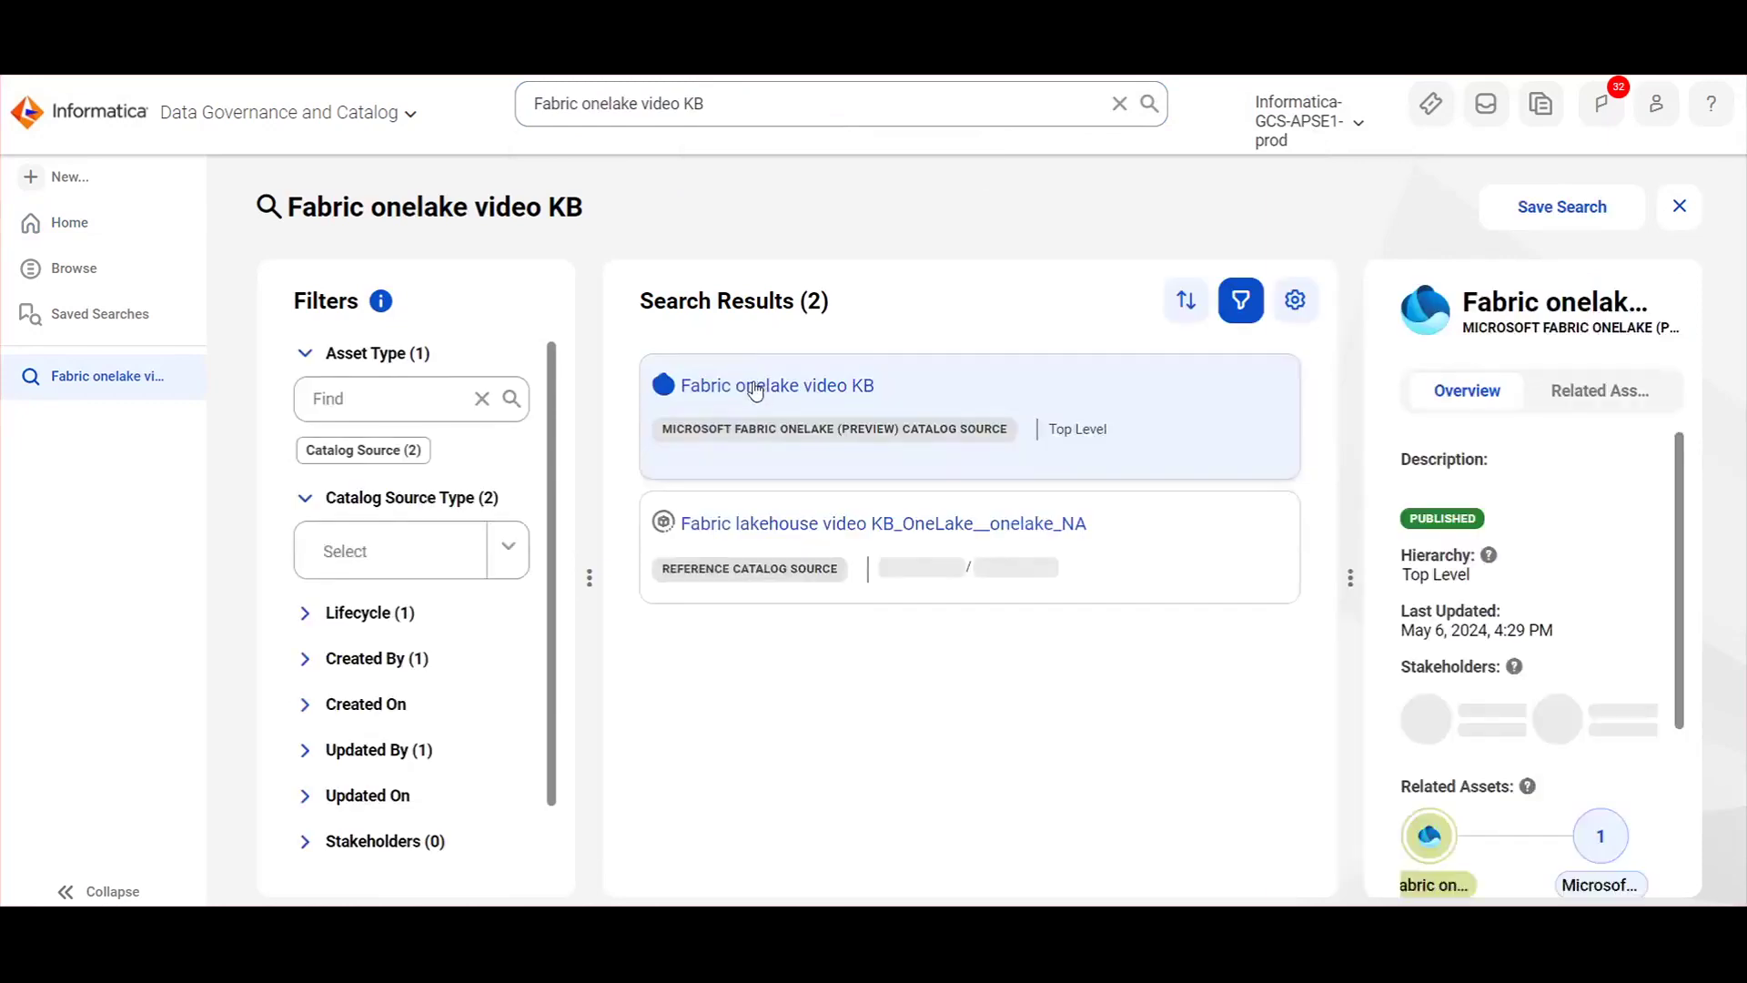
pyautogui.click(755, 387)
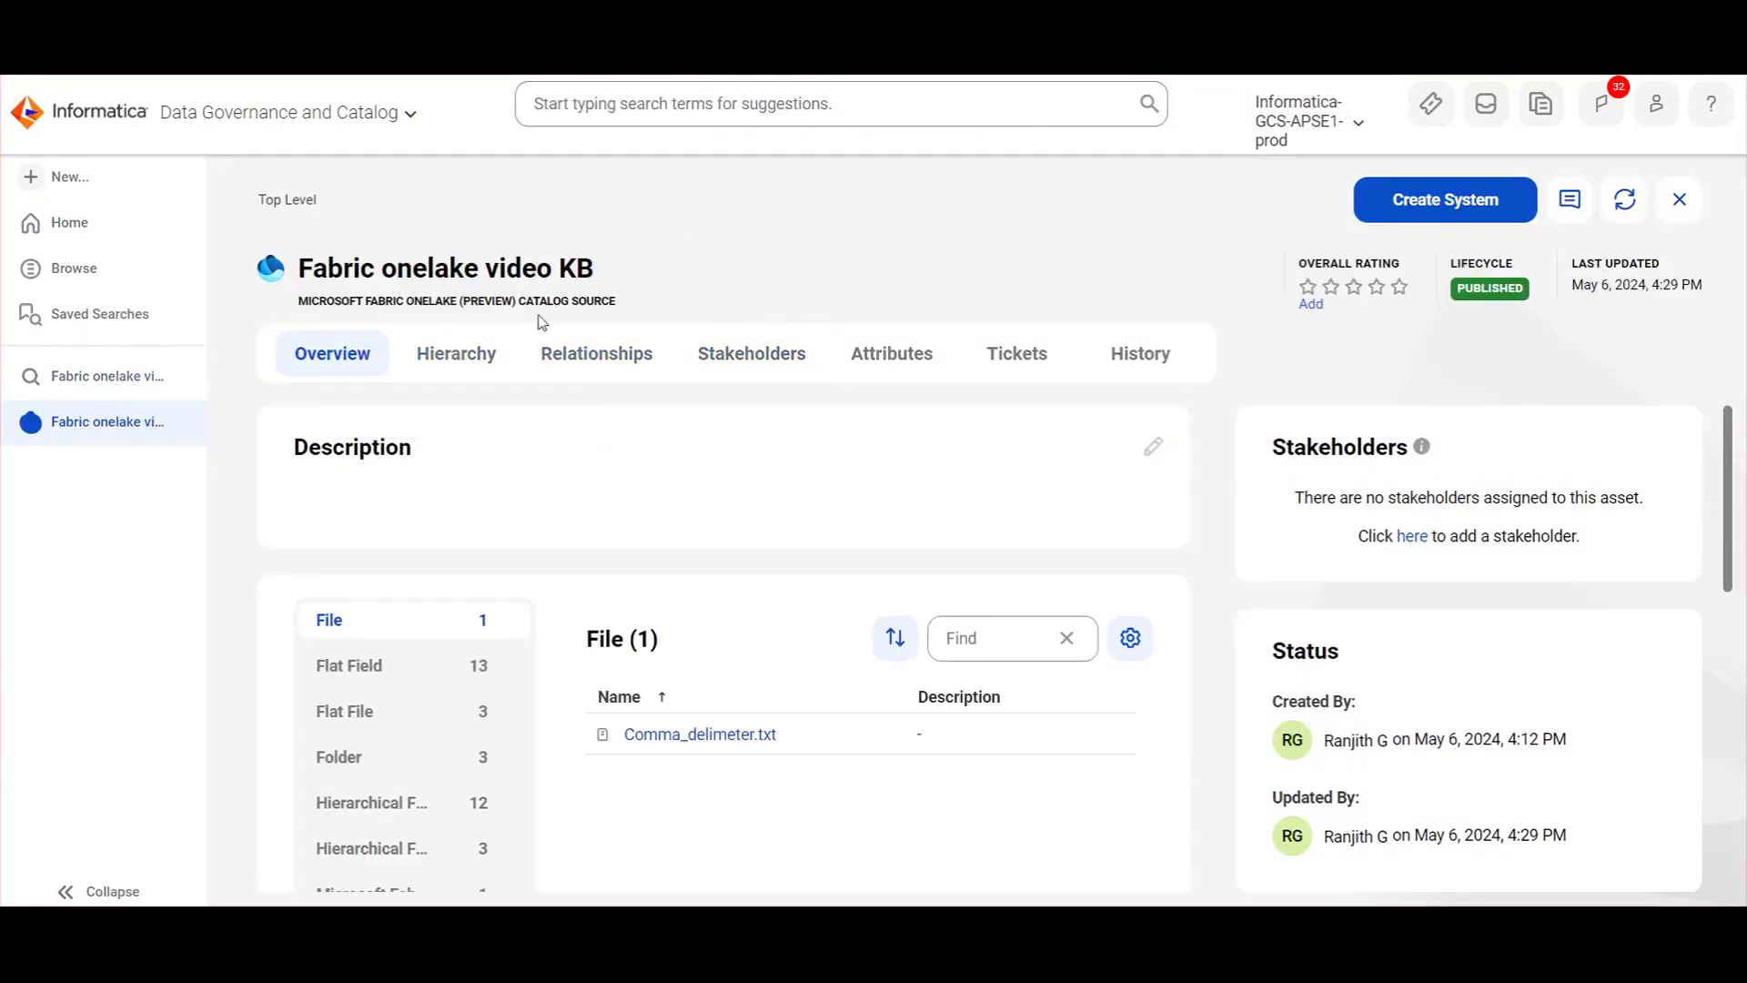
# - Expand the catalog source's hierarchy from OneLake through ScannersTest, scannerlakehouse and Files down to the contents of the CSV folder
pyautogui.click(446, 371)
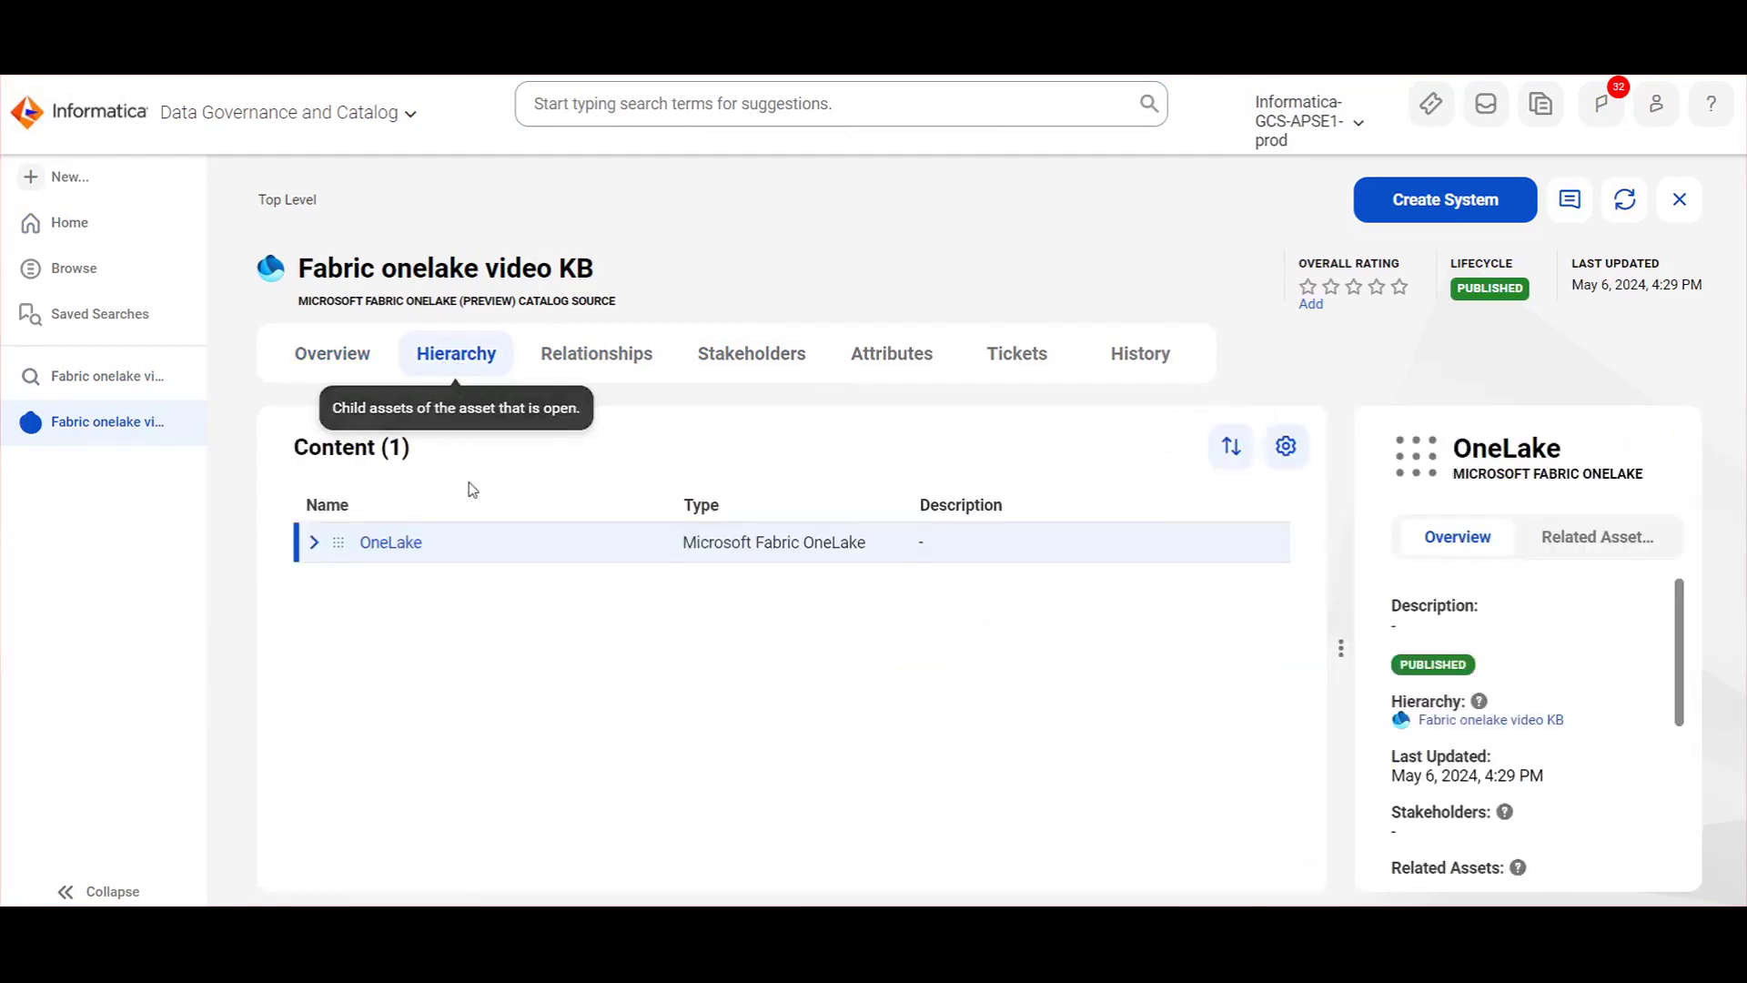
pyautogui.click(314, 543)
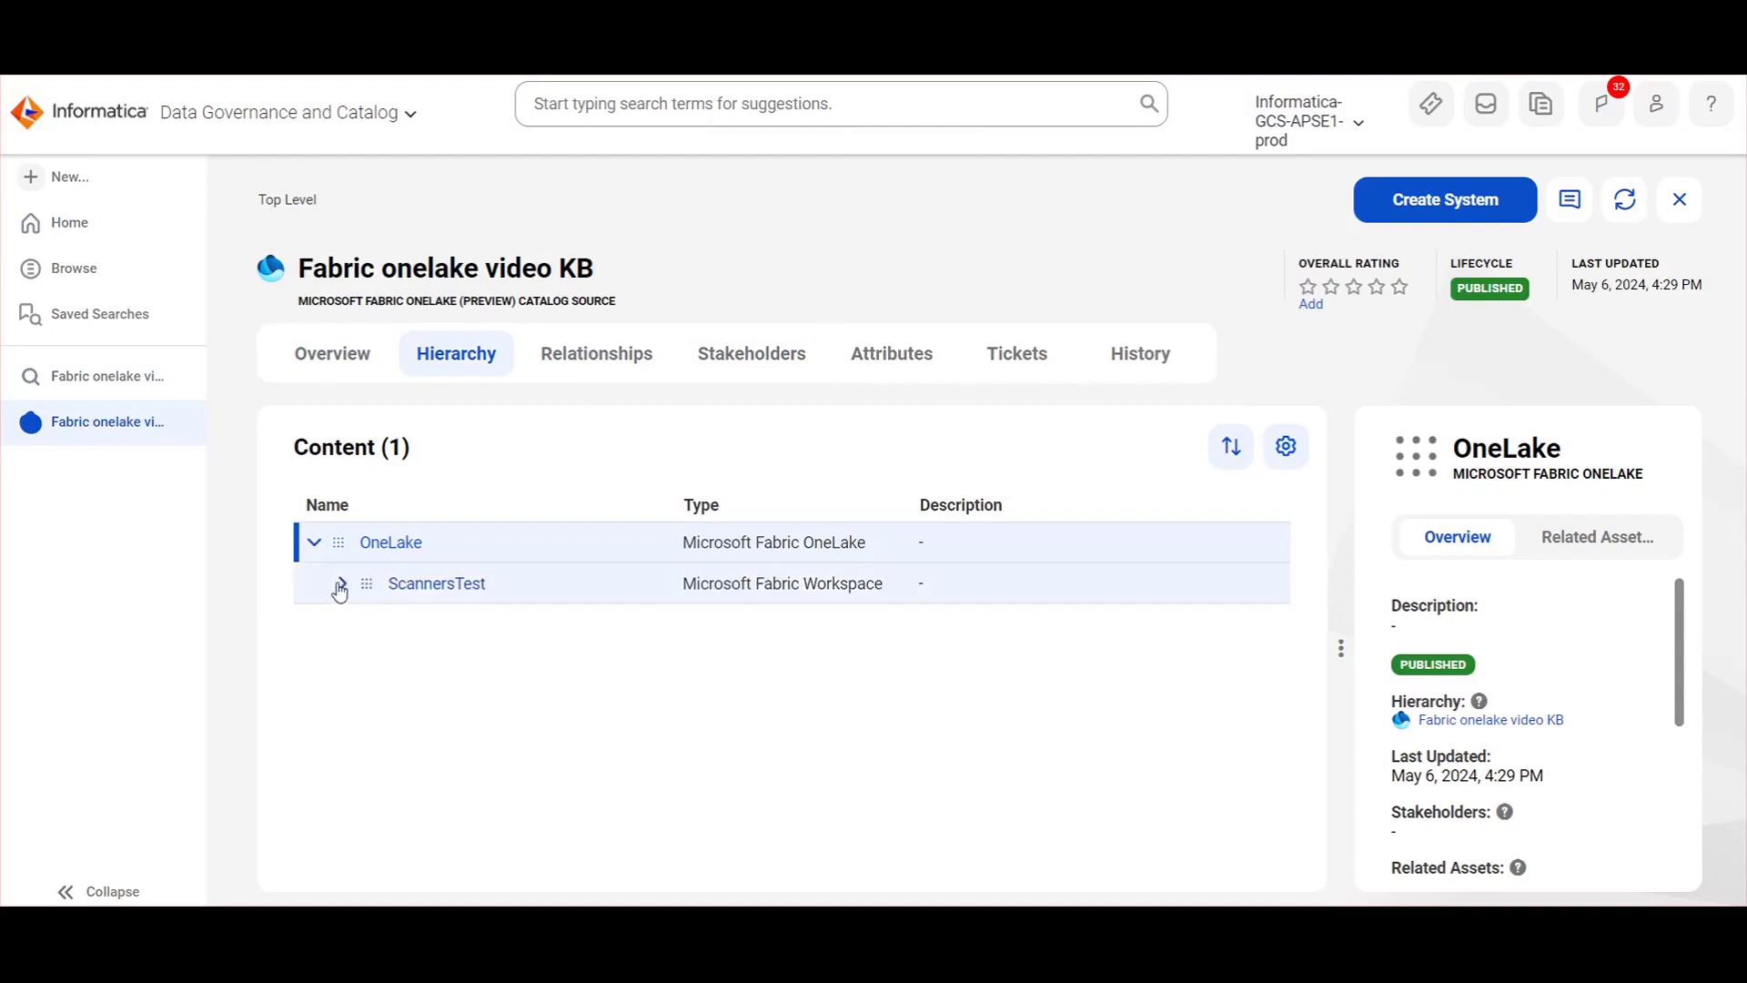
pyautogui.click(341, 584)
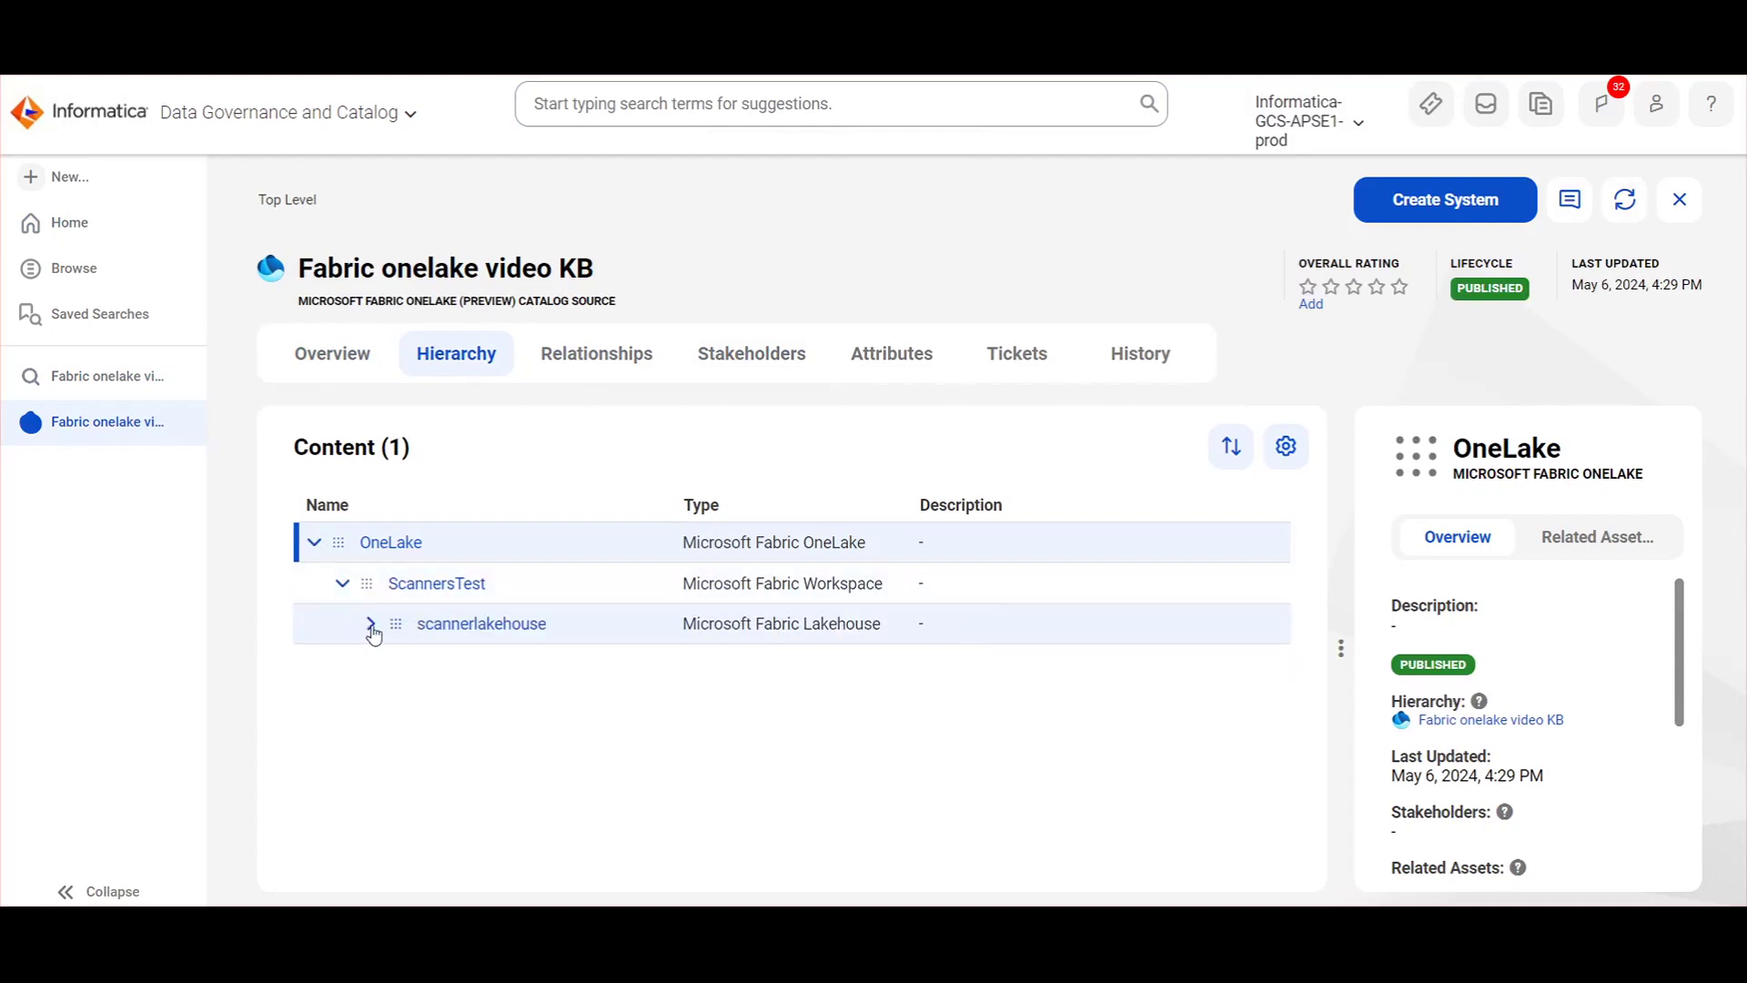
pyautogui.click(372, 626)
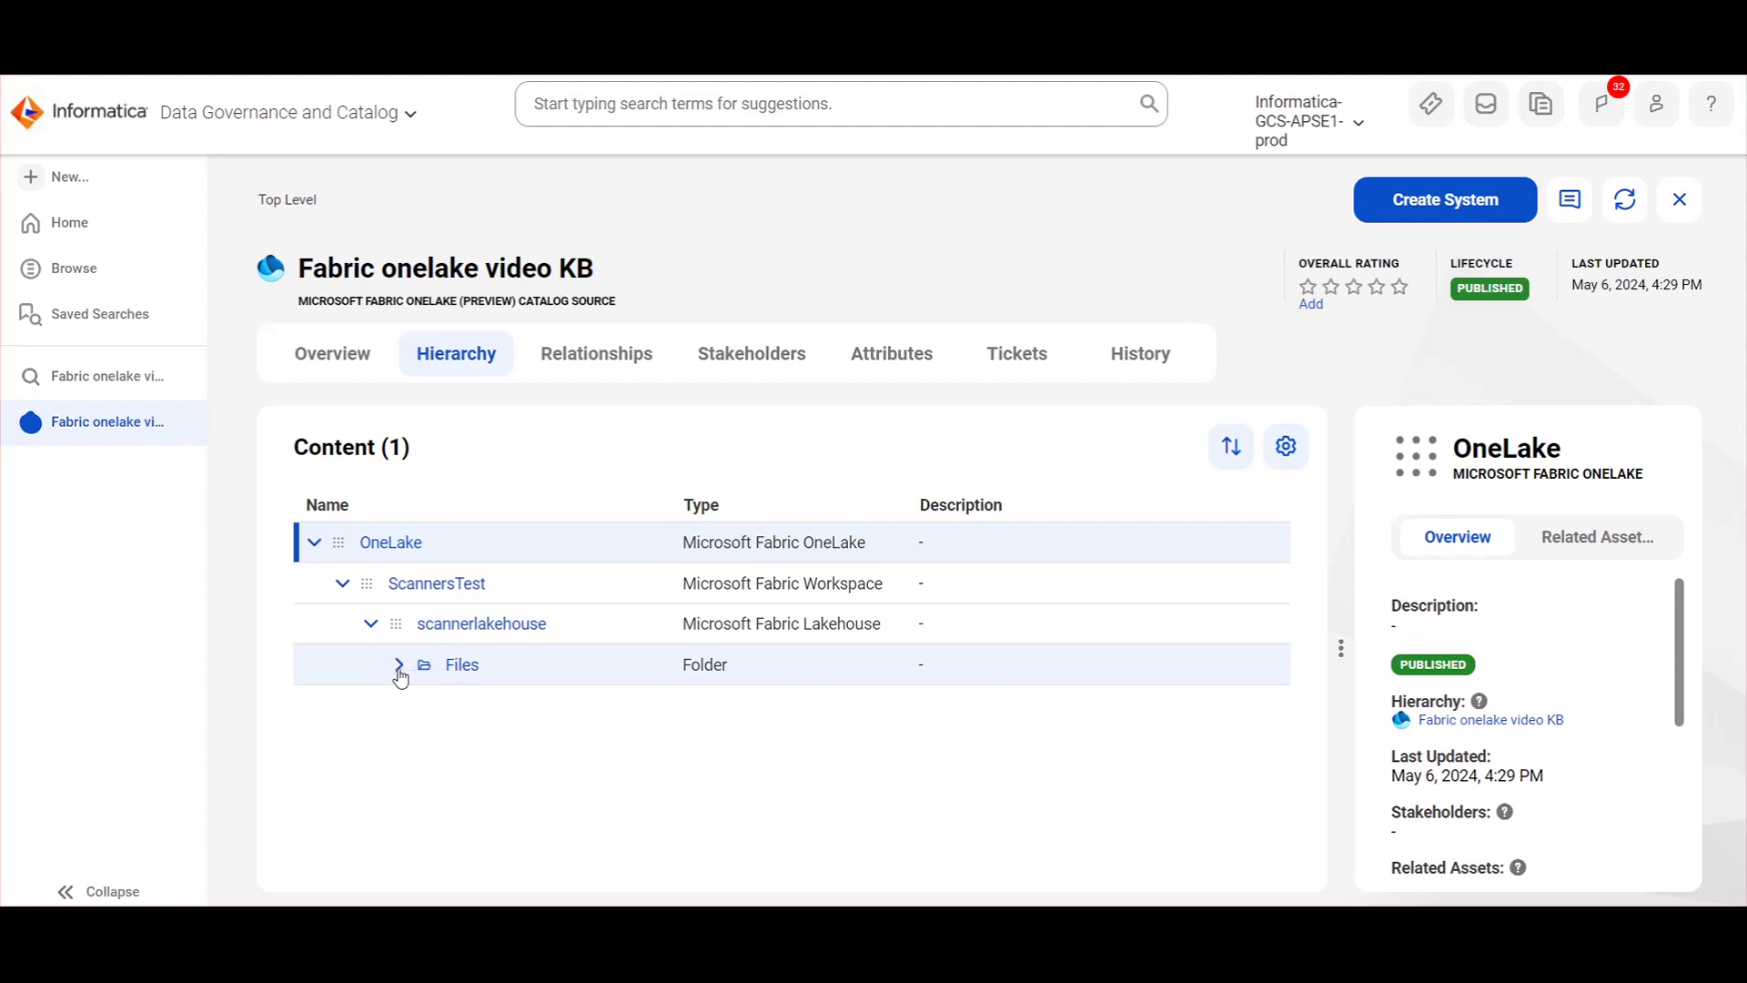
pyautogui.click(400, 665)
pyautogui.click(428, 705)
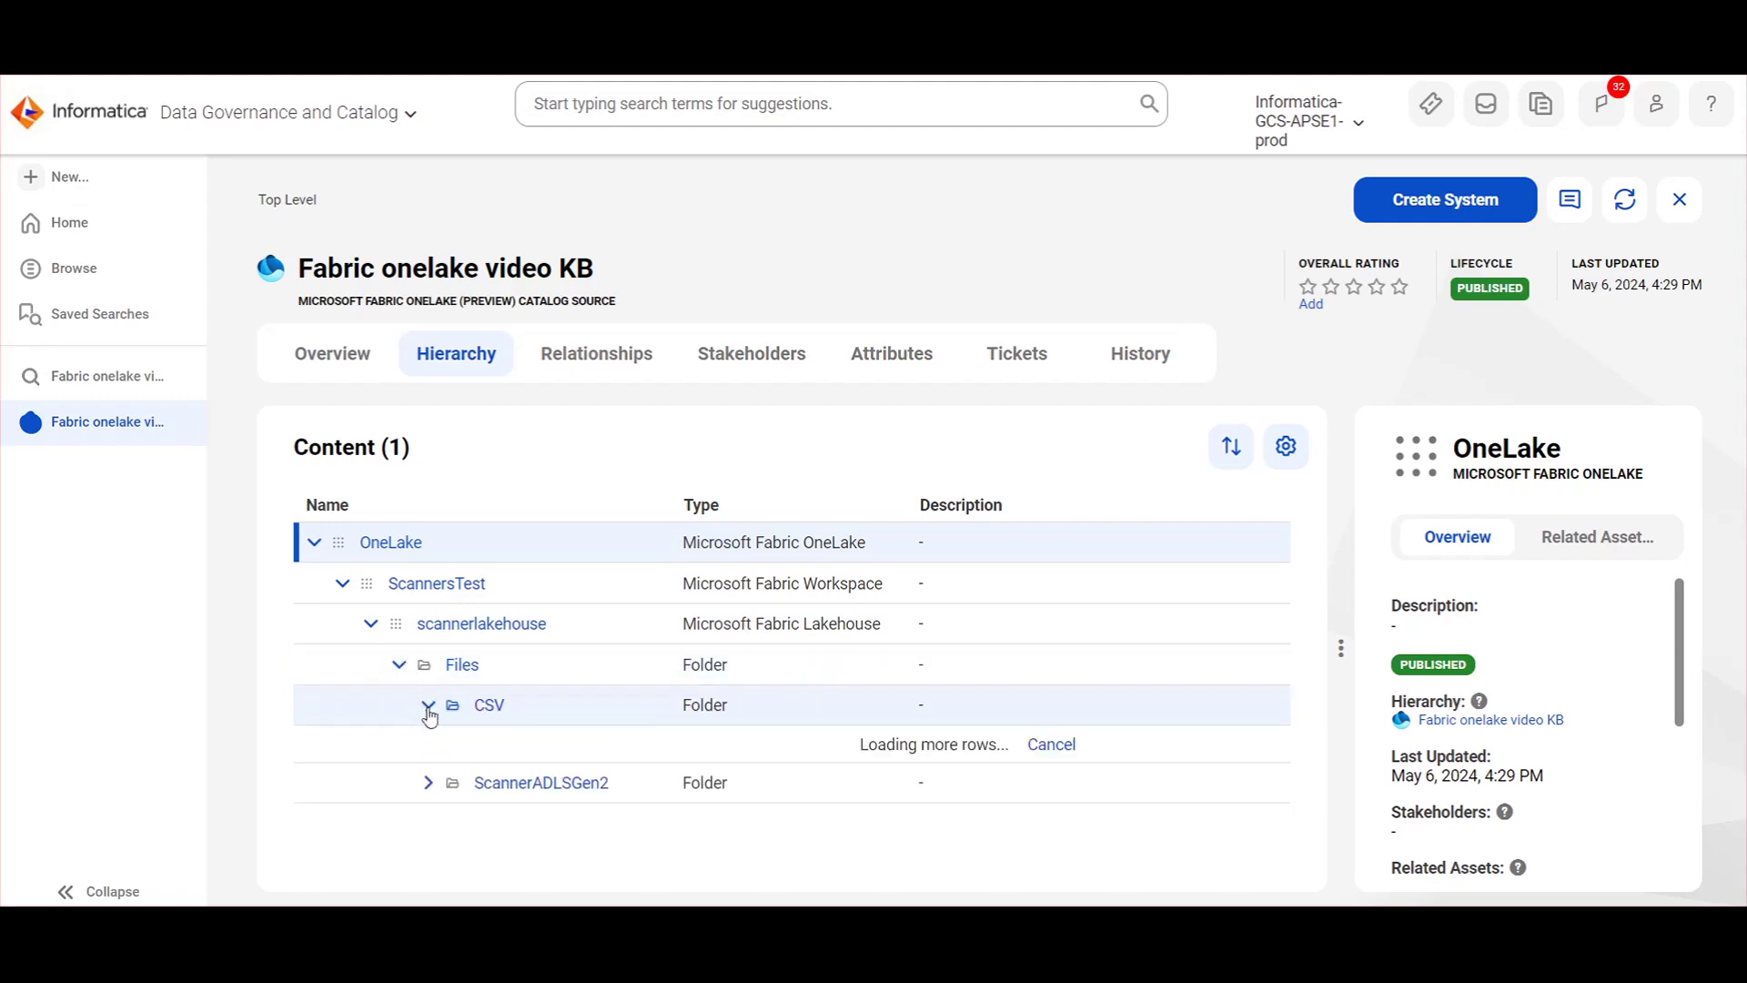
# - Open the flat file Folder1CSVFile1.csv from the CSV folder and examine the data elements in its overview
pyautogui.click(552, 751)
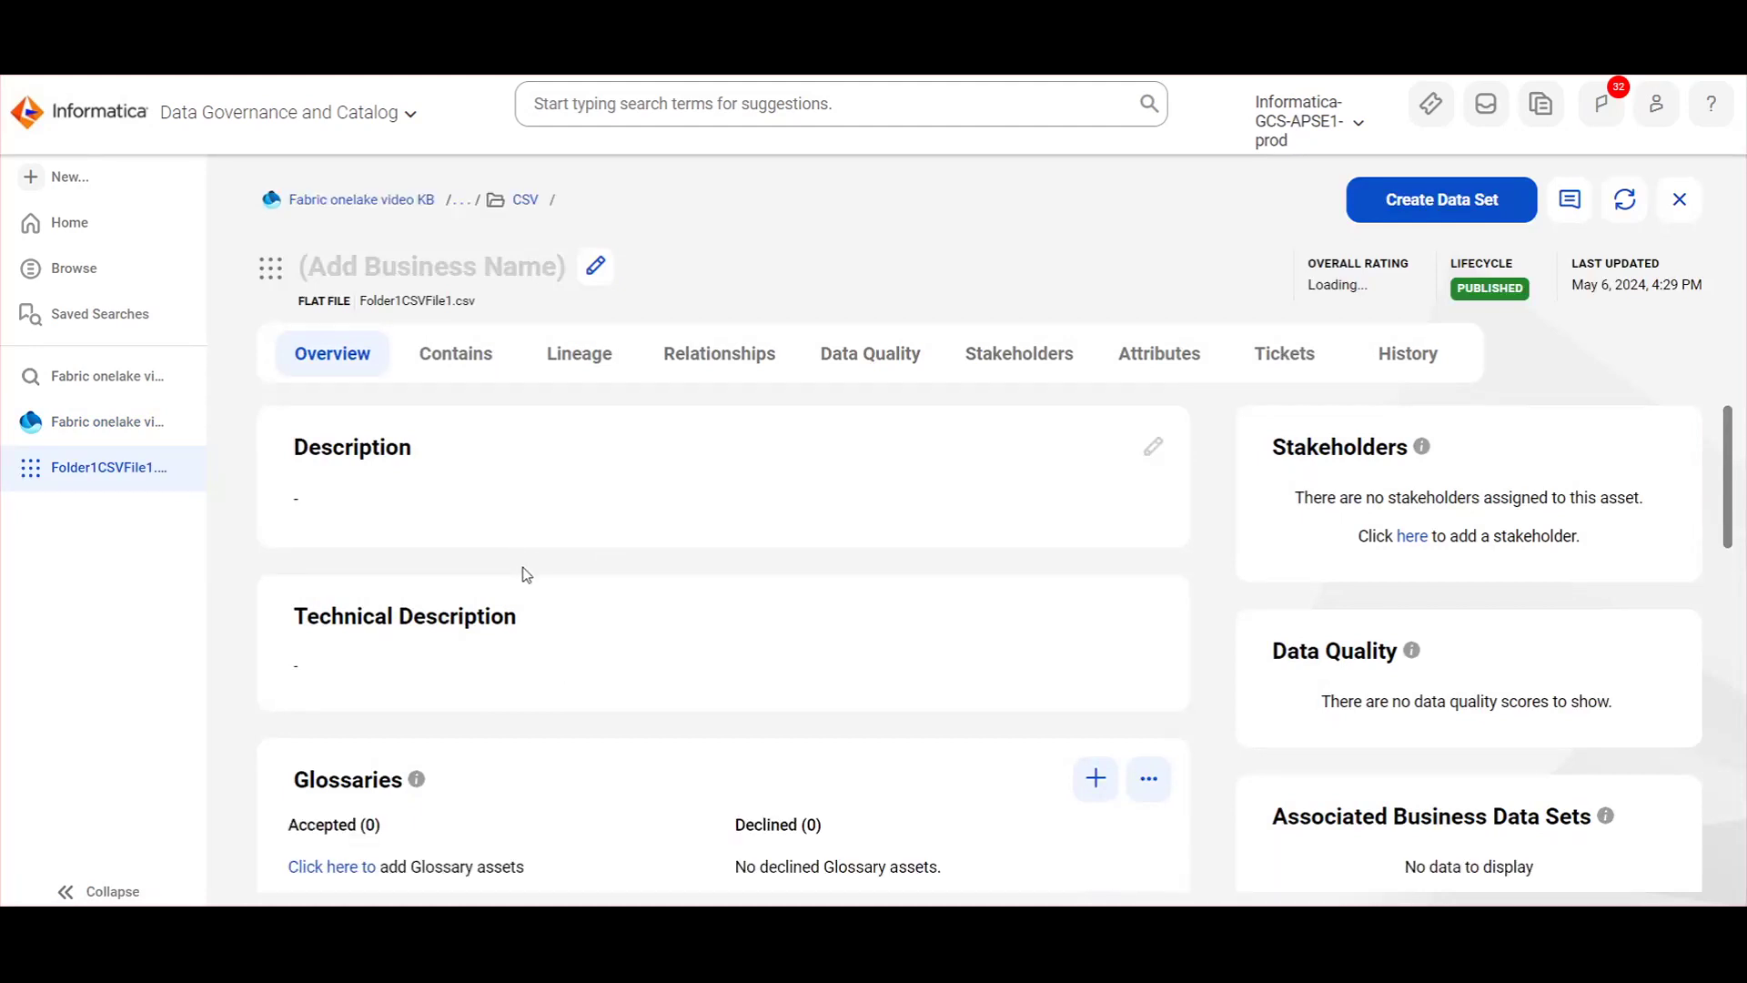
pyautogui.scroll(-5, 526, 574)
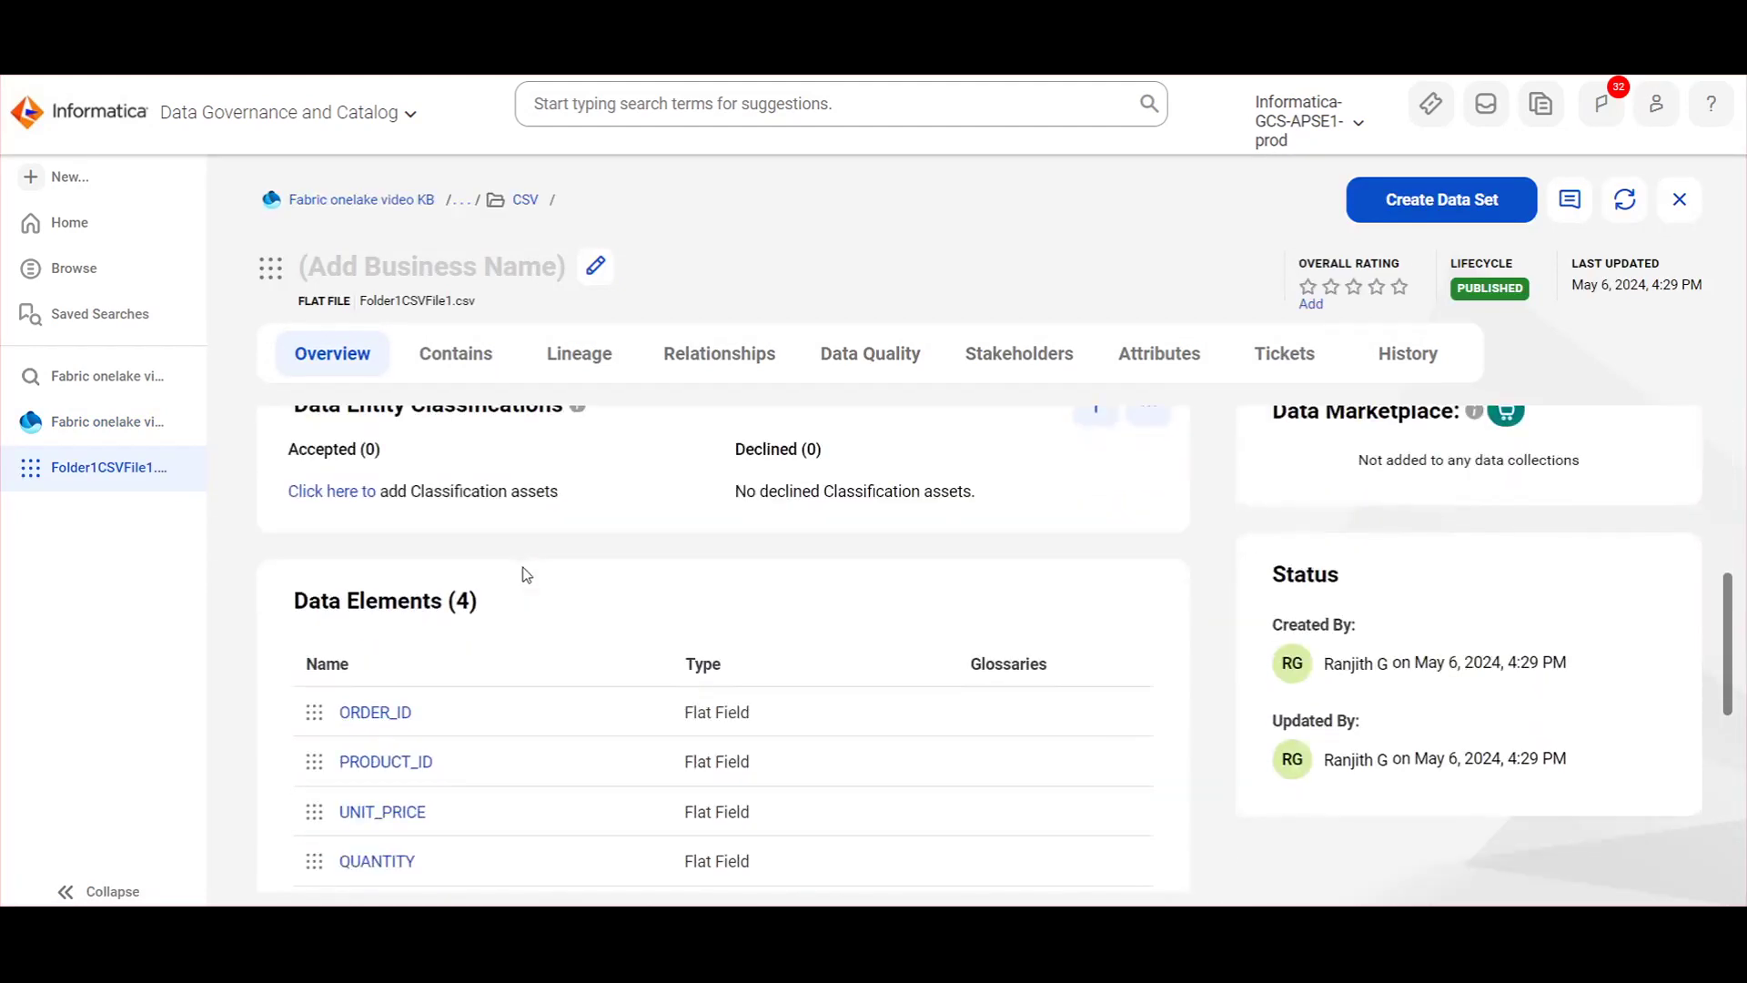
pyautogui.scroll(-1, 526, 574)
pyautogui.scroll(2, 526, 574)
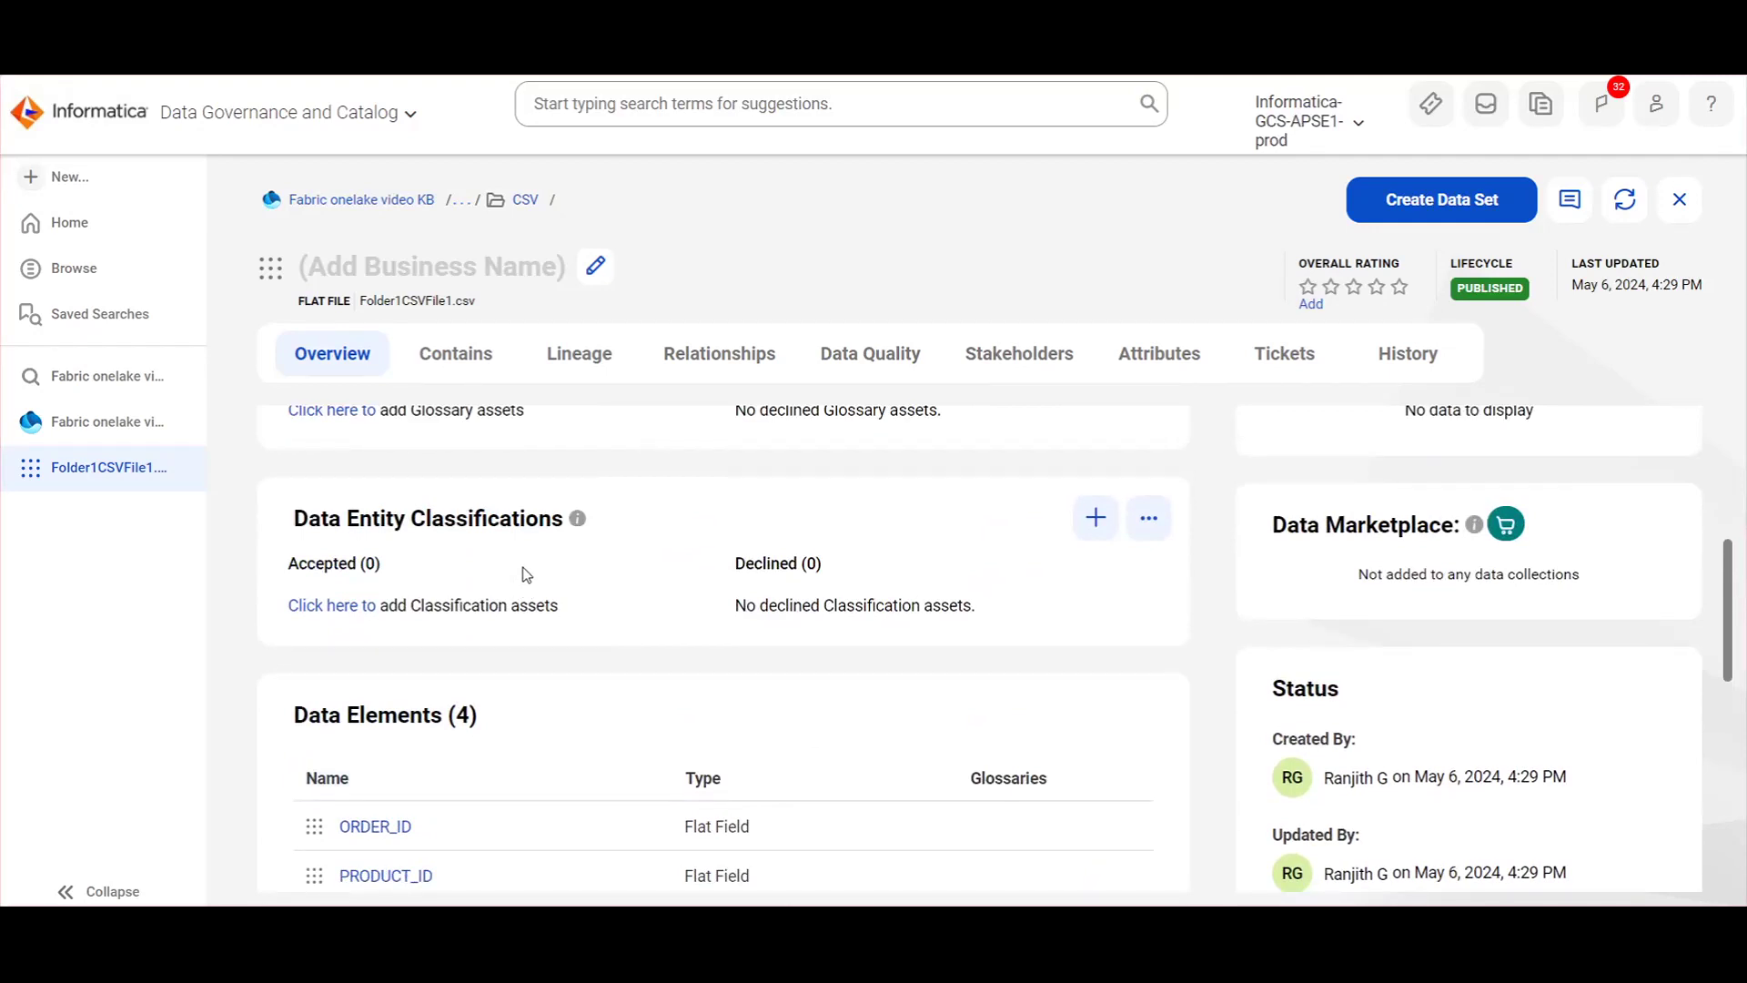
# - Examine the lineage of Folder1CSVFile1.csv and view its relationships as a table
pyautogui.click(578, 354)
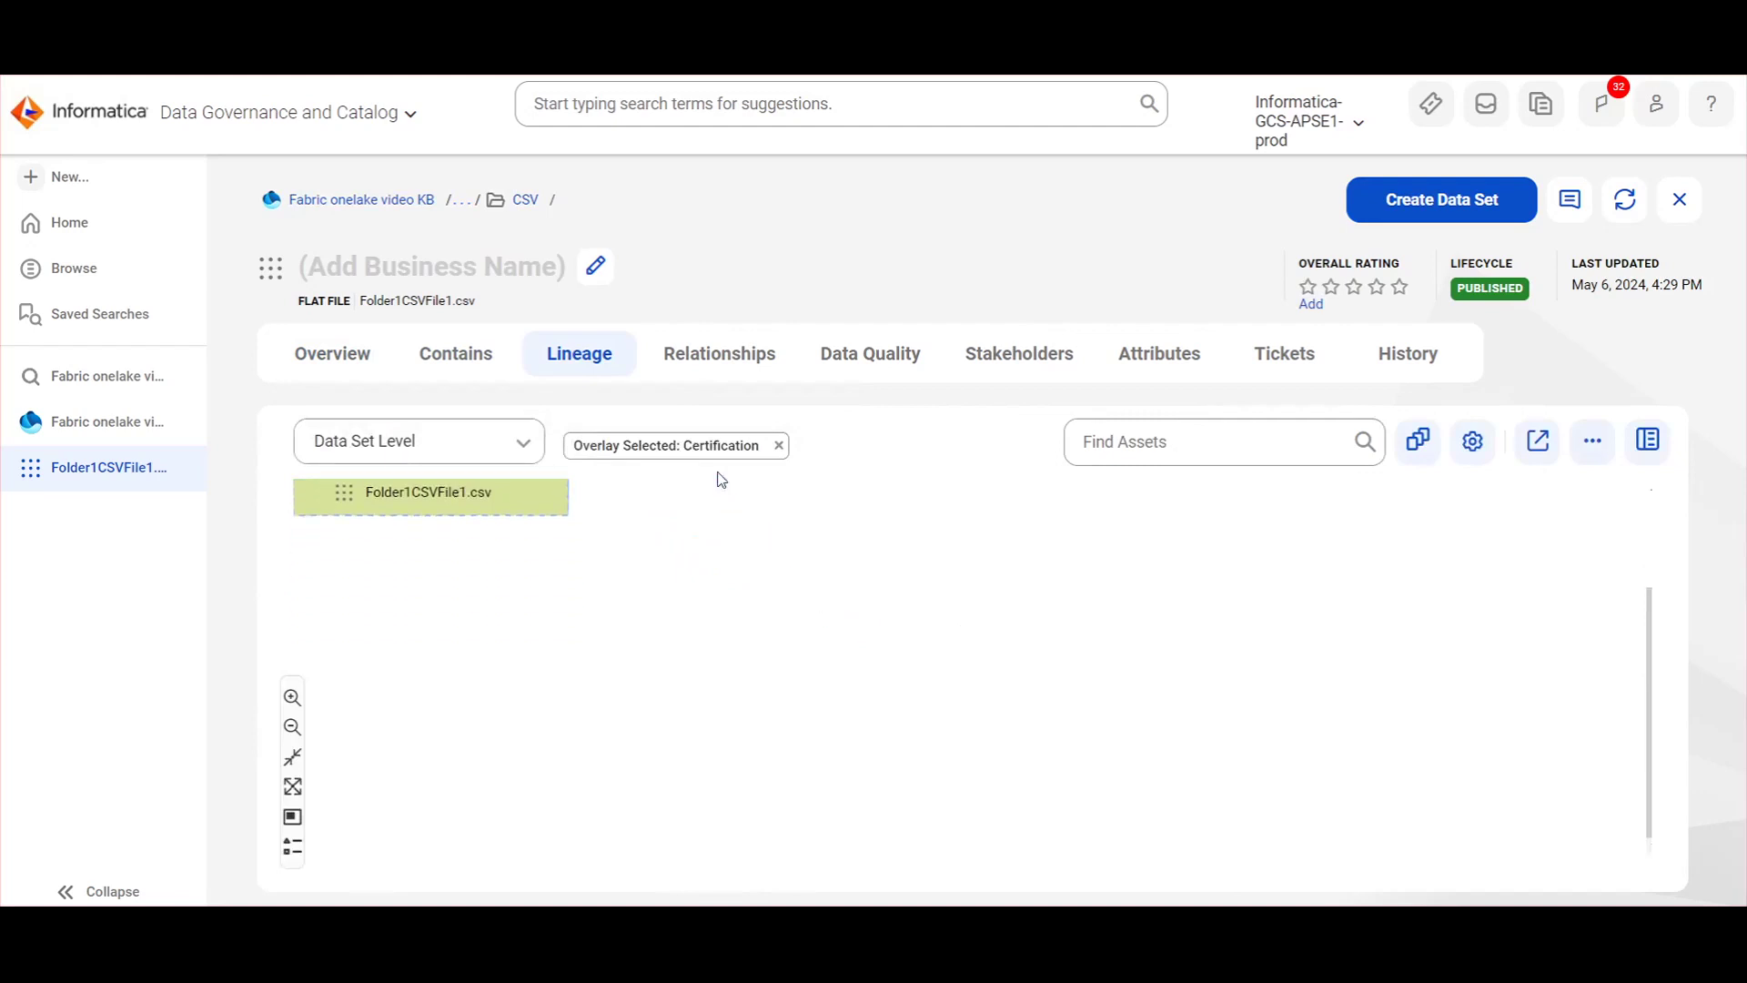
pyautogui.click(699, 367)
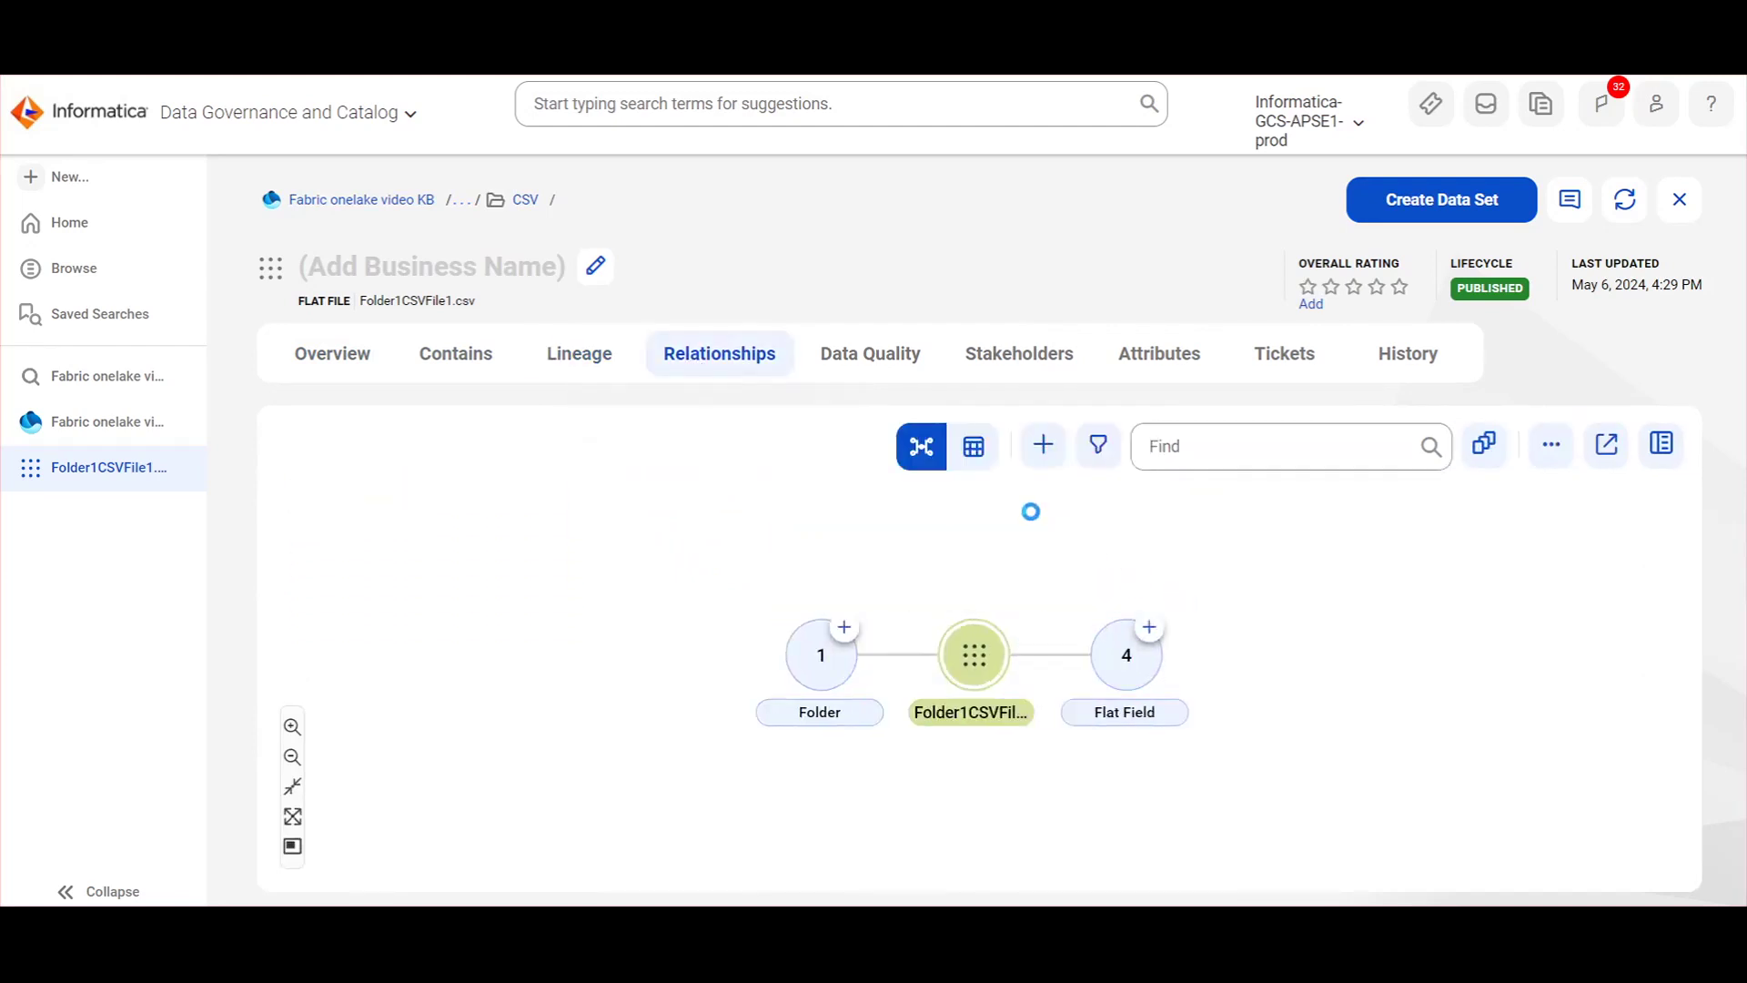
pyautogui.click(972, 460)
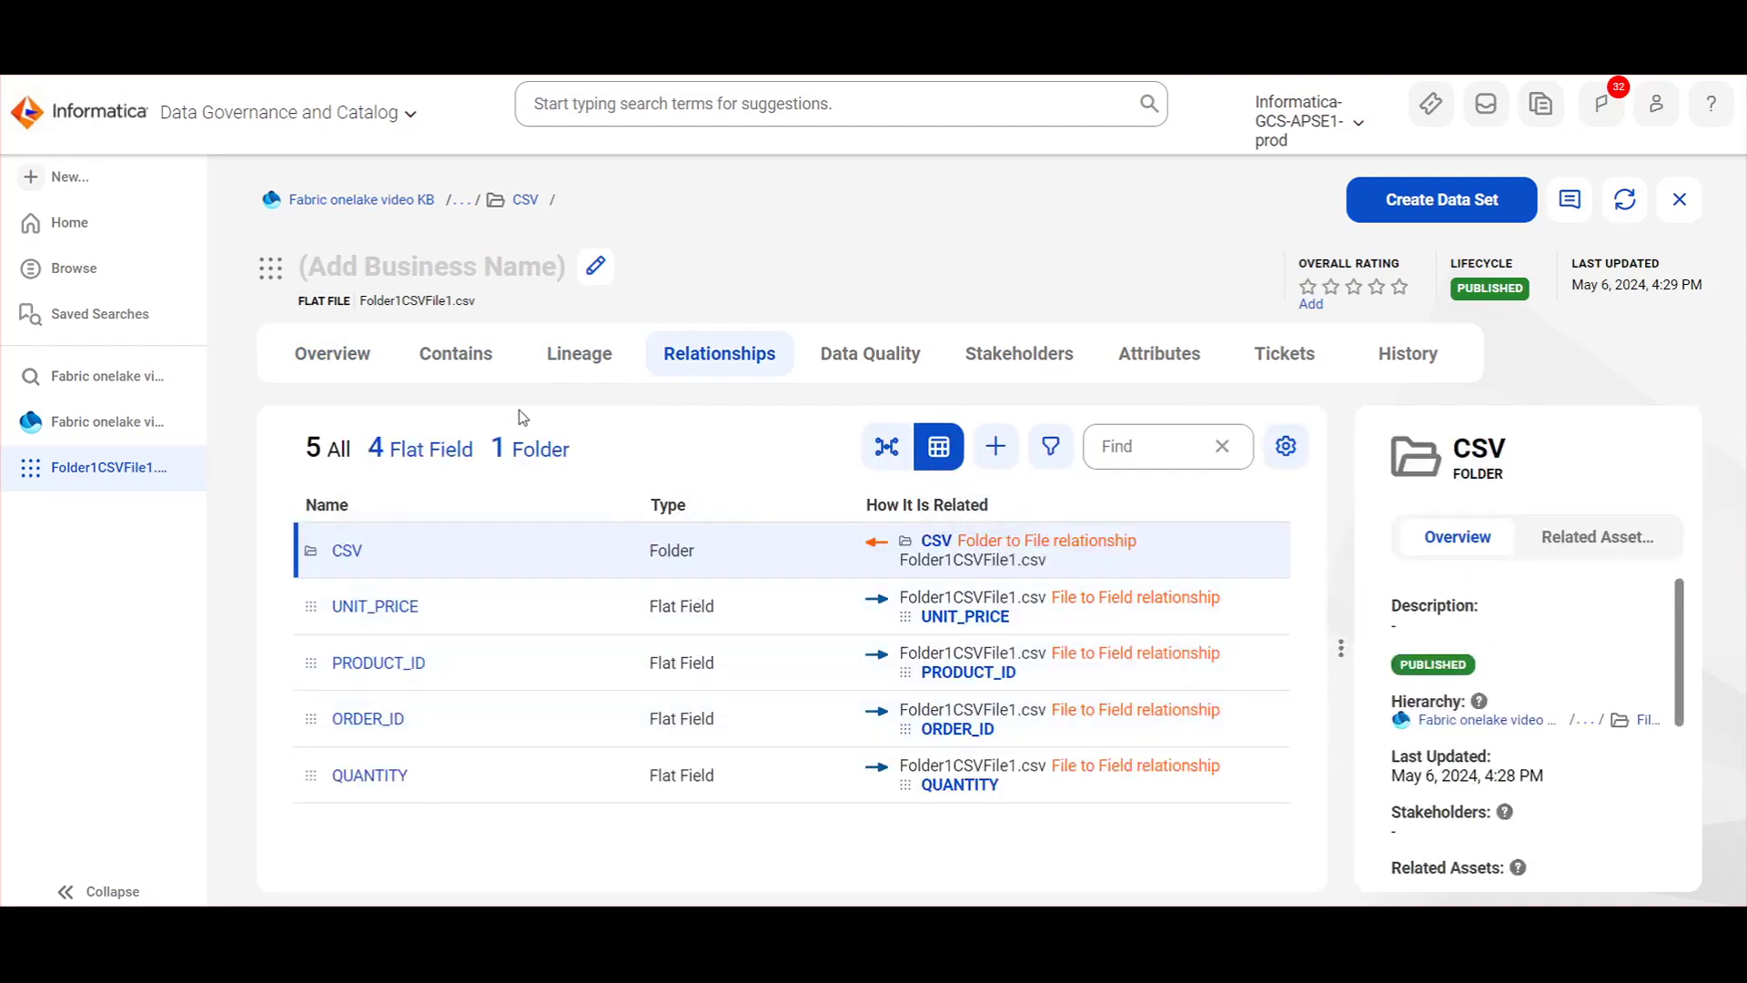
# - Open the ORDER_ID field from the file's contained data elements and examine its lineage, tabular relationships and overview
pyautogui.click(438, 362)
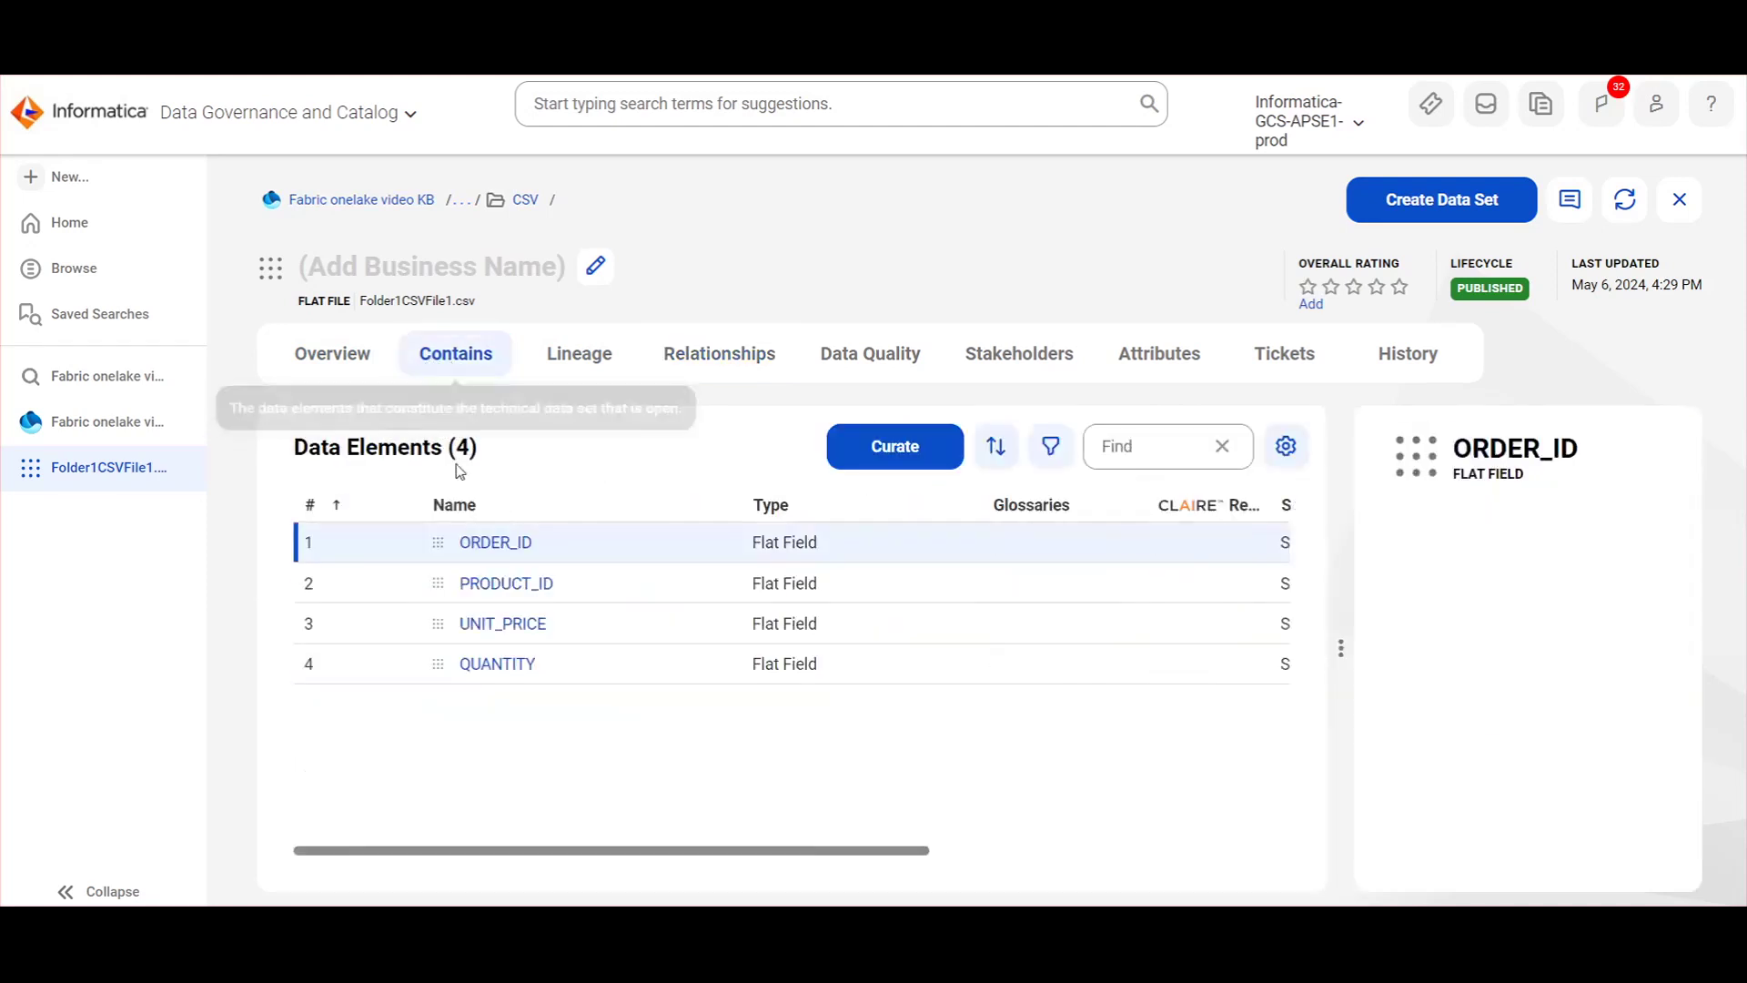
pyautogui.click(475, 548)
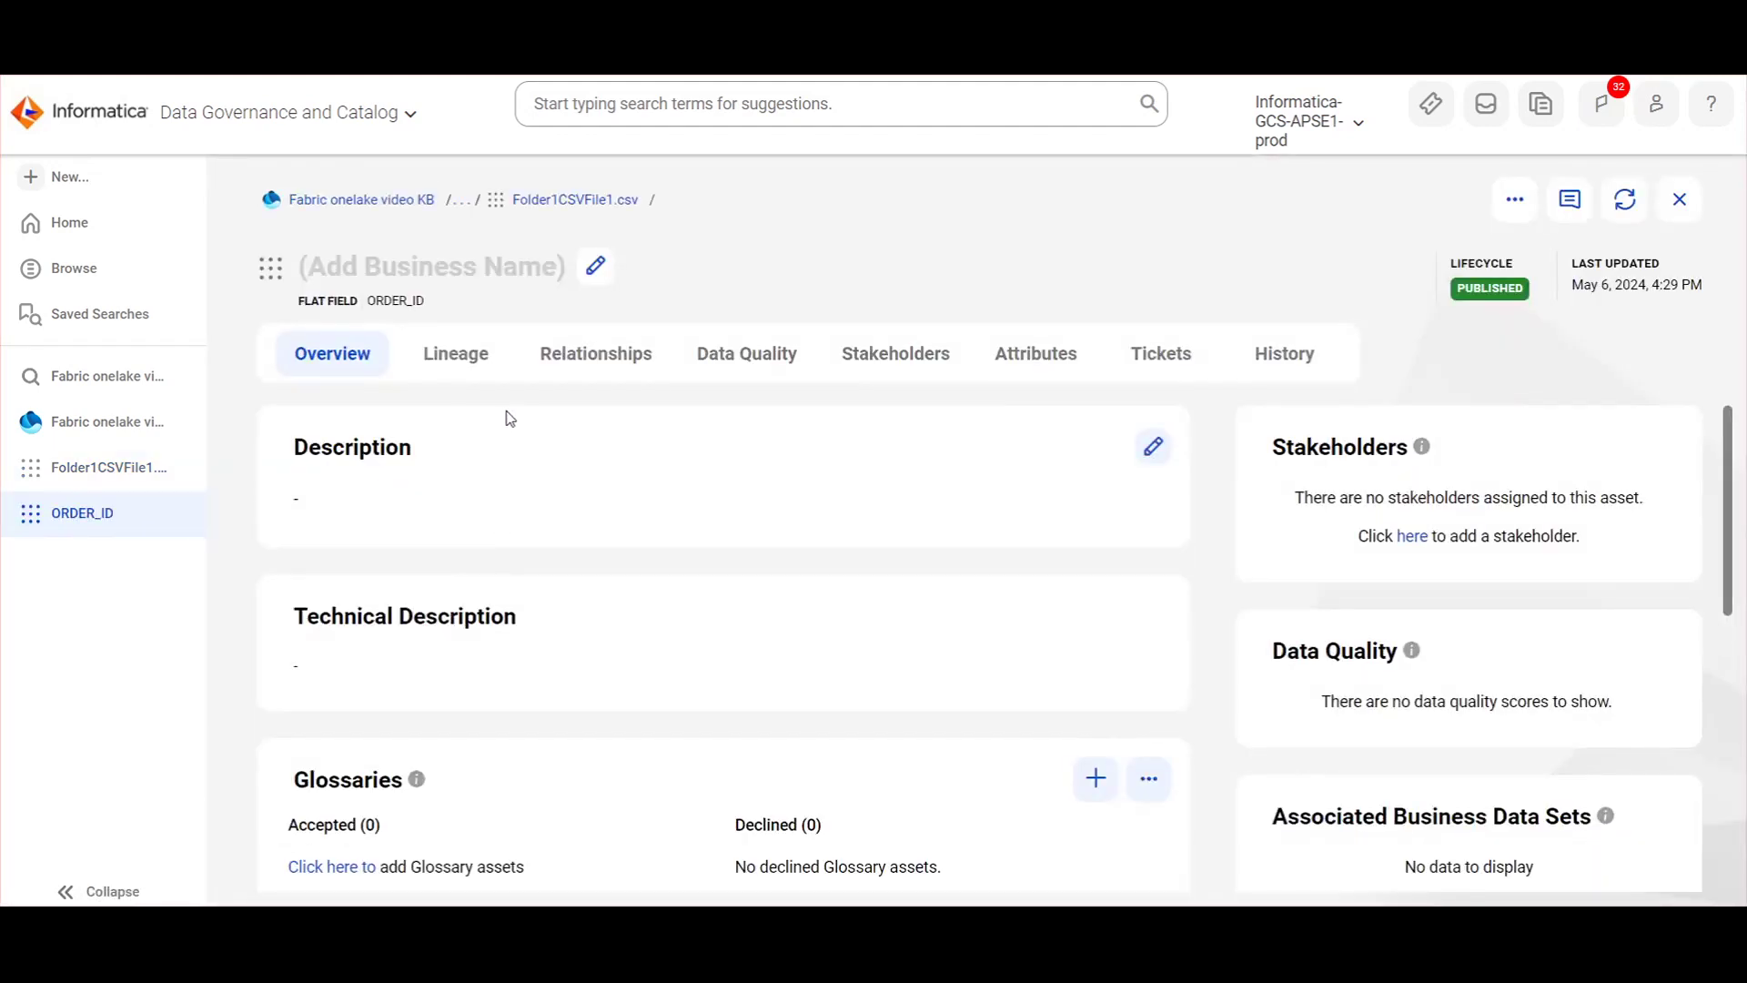
pyautogui.click(467, 373)
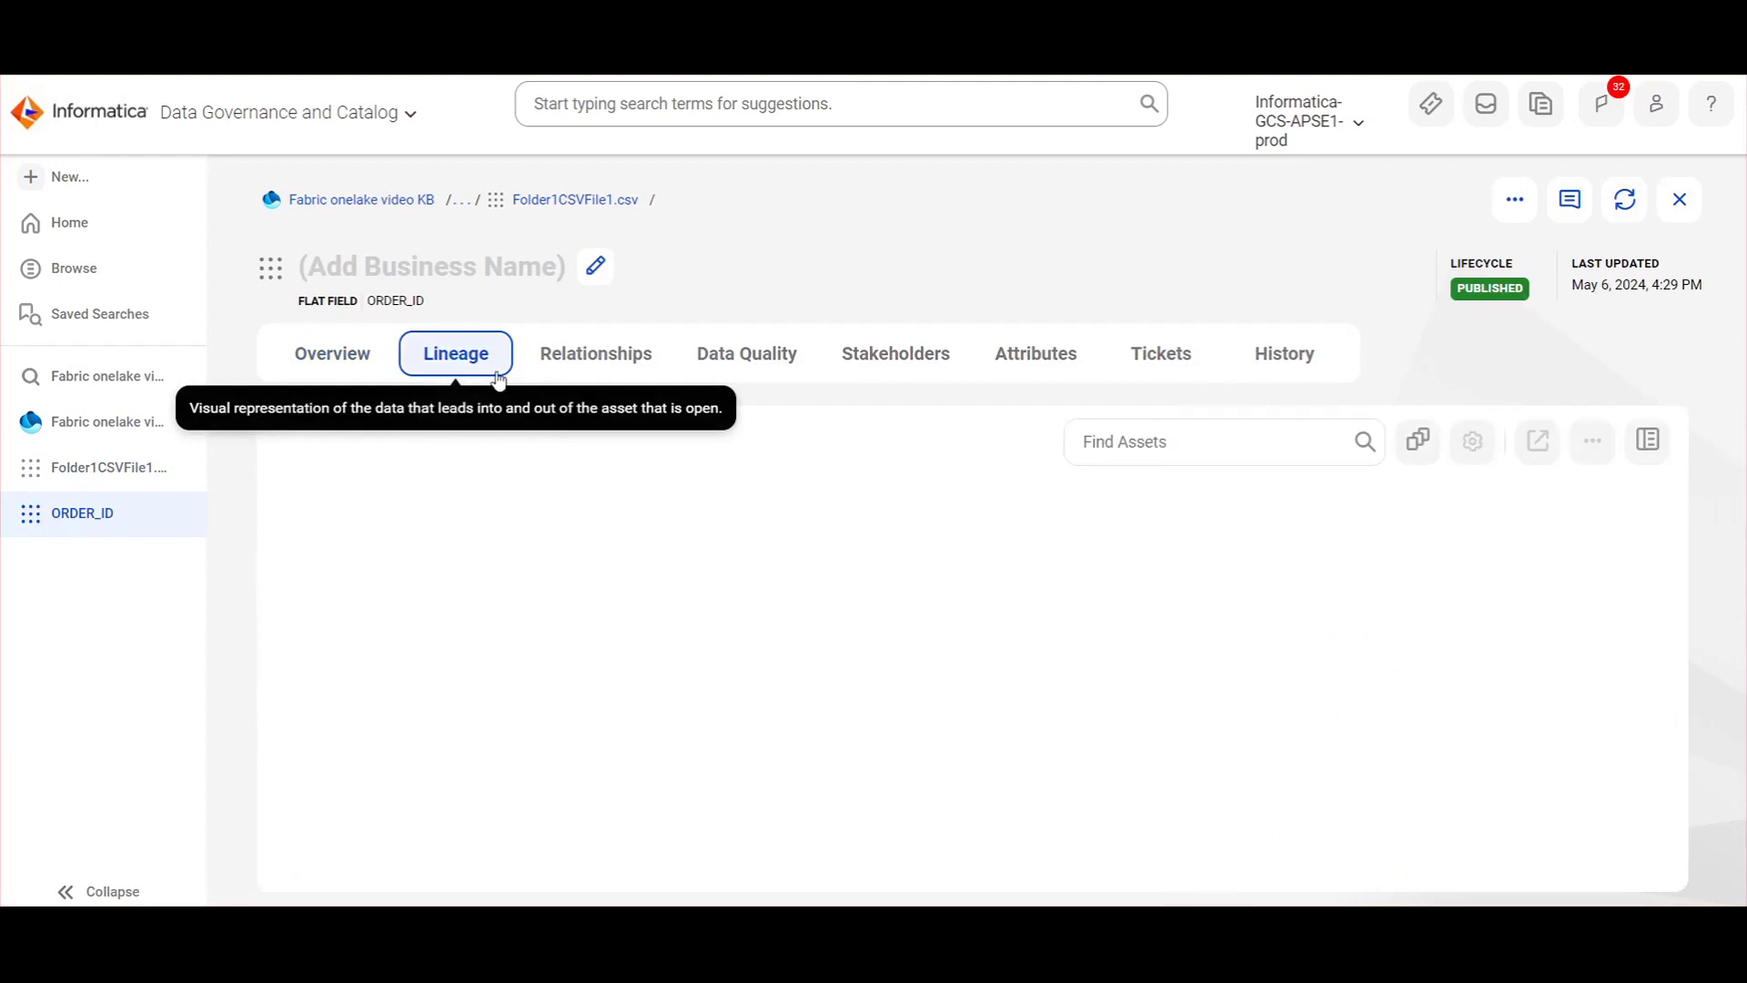
pyautogui.click(644, 369)
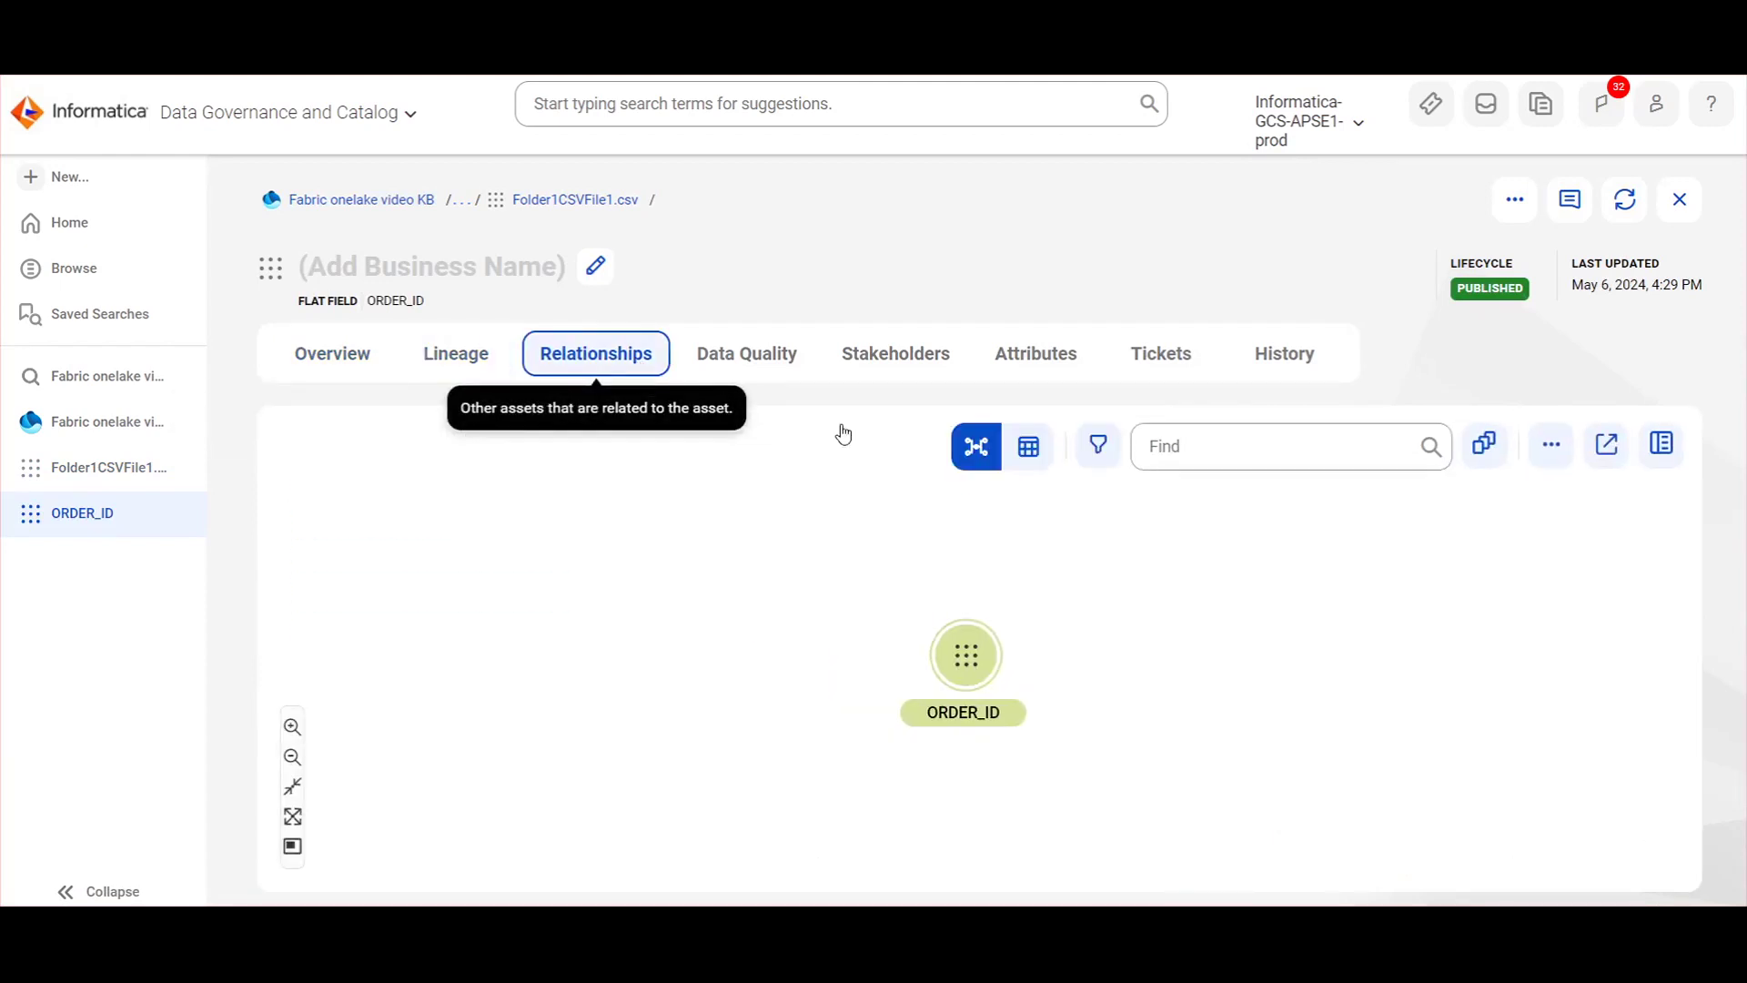
pyautogui.click(1027, 462)
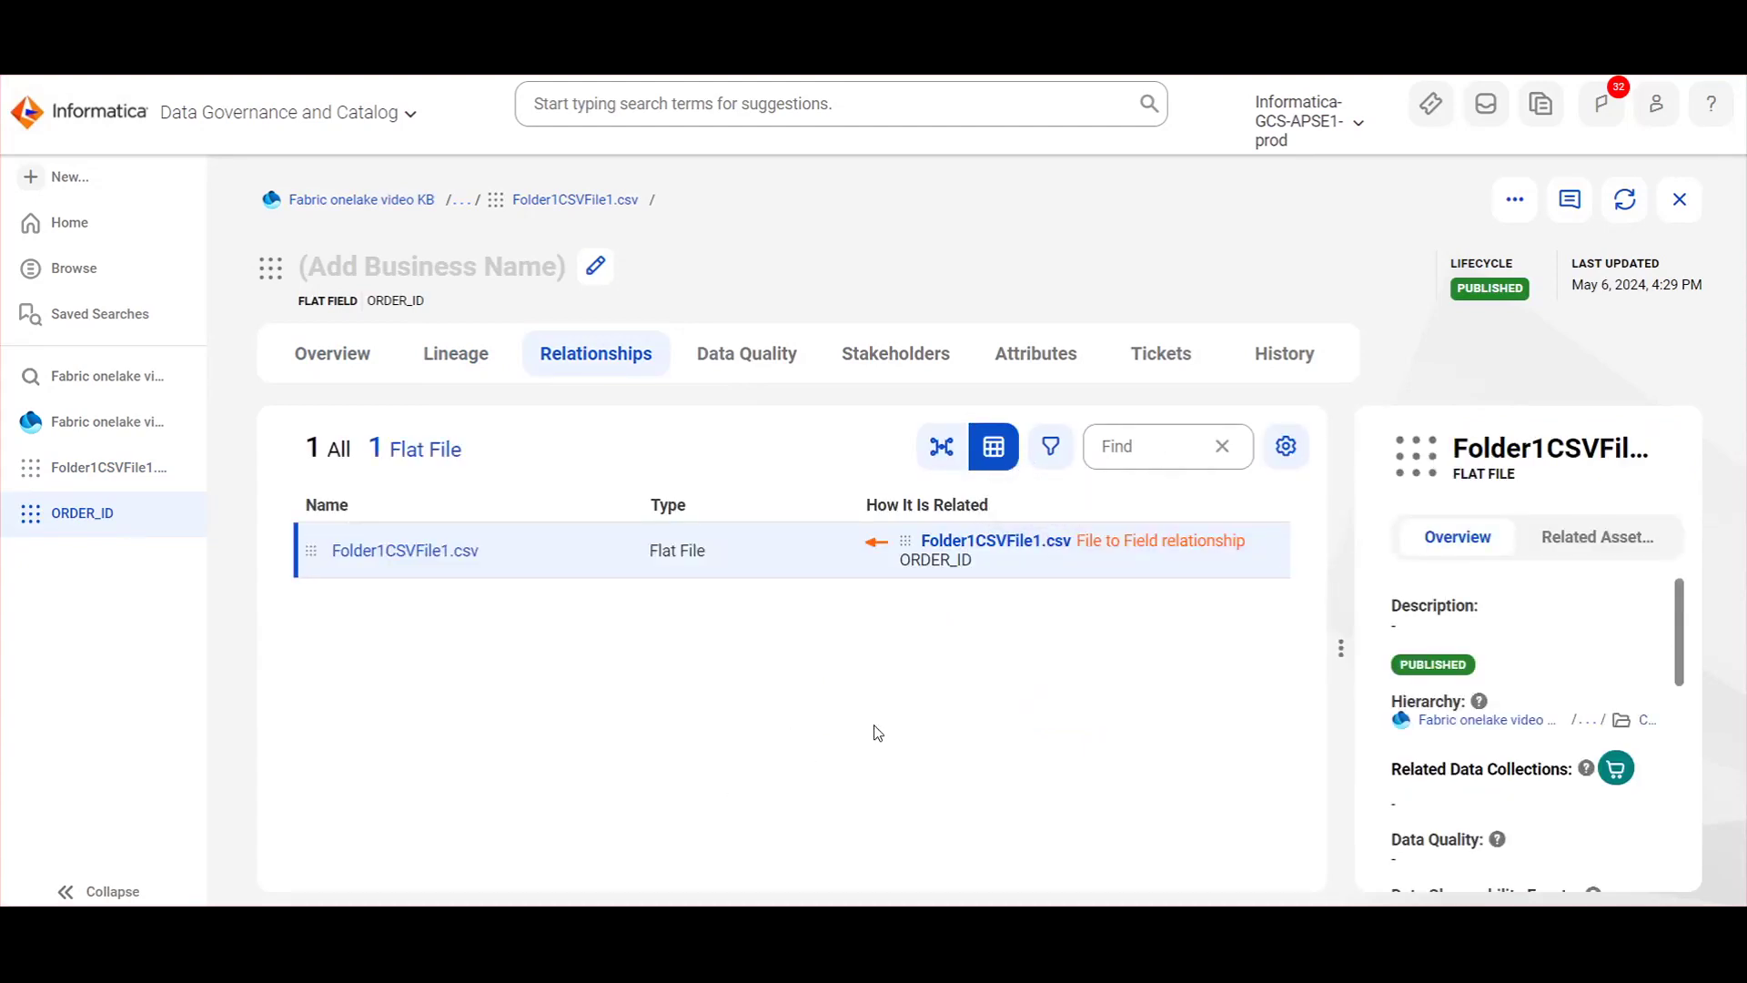
pyautogui.click(329, 362)
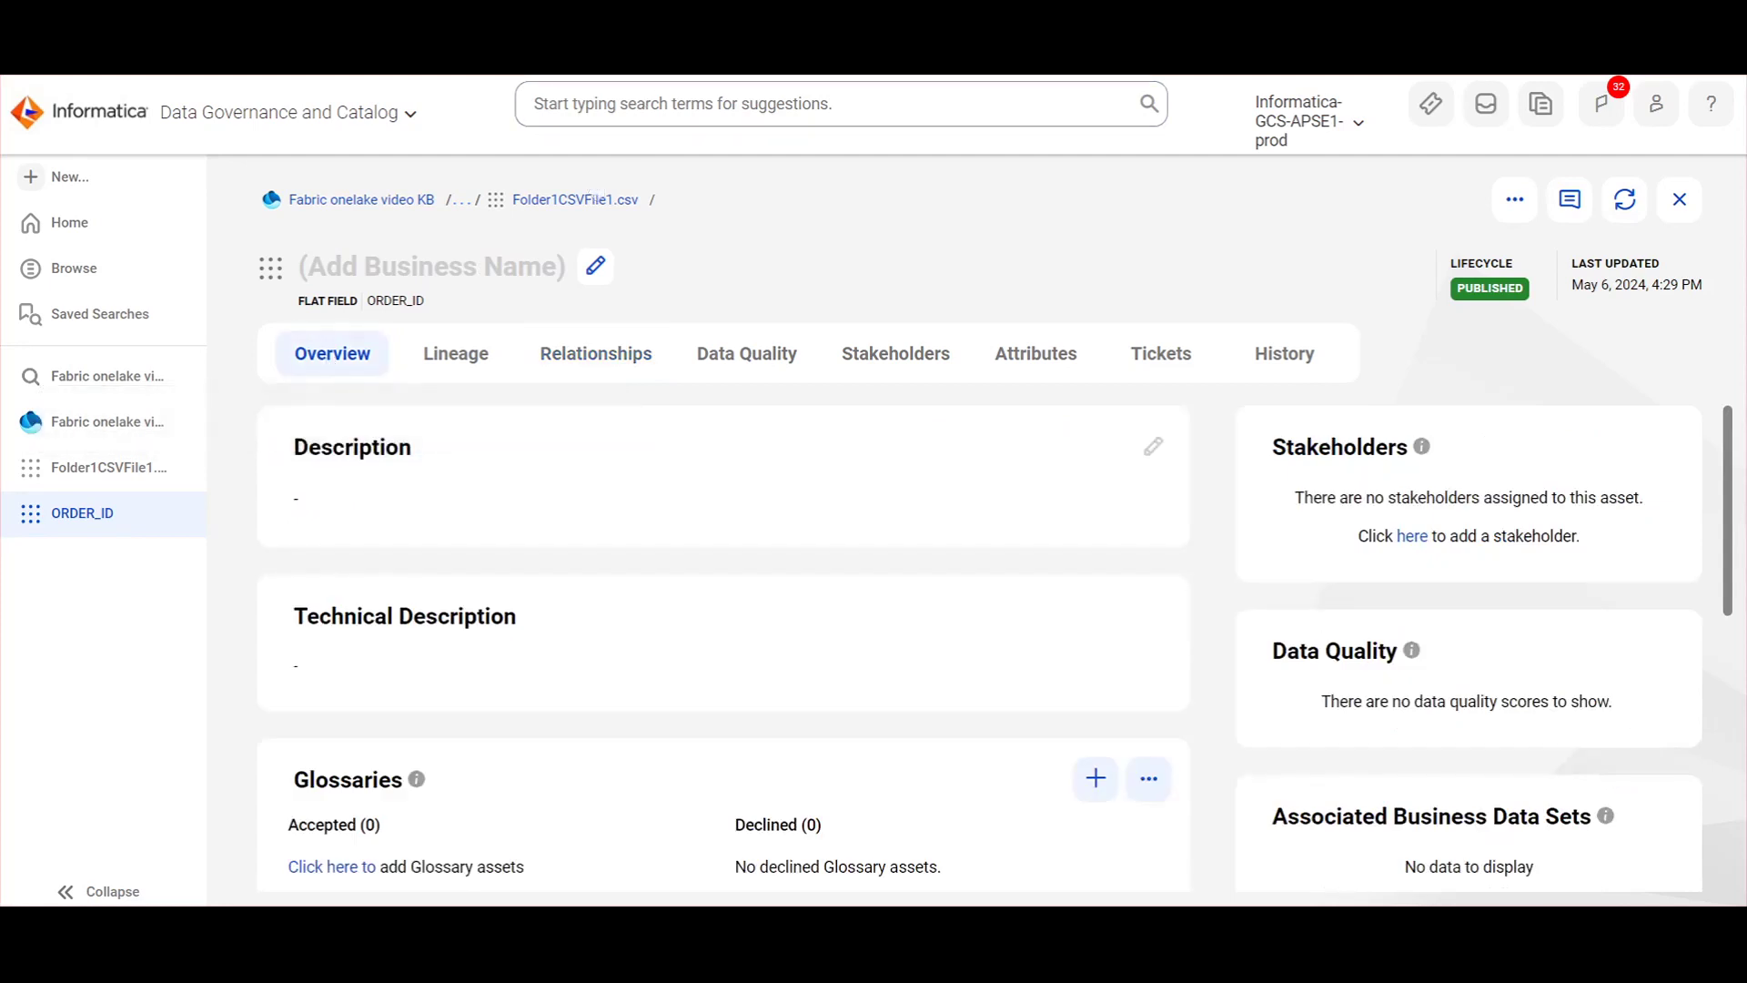